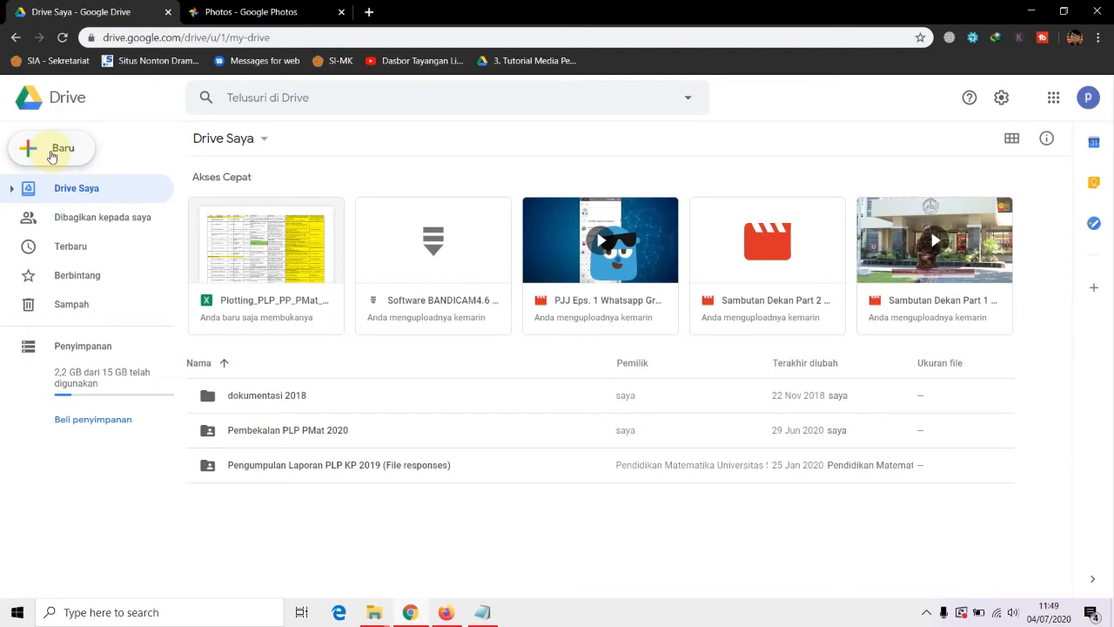
From Drive's New > More > Google Forms menu, create a blank form
click(51, 153)
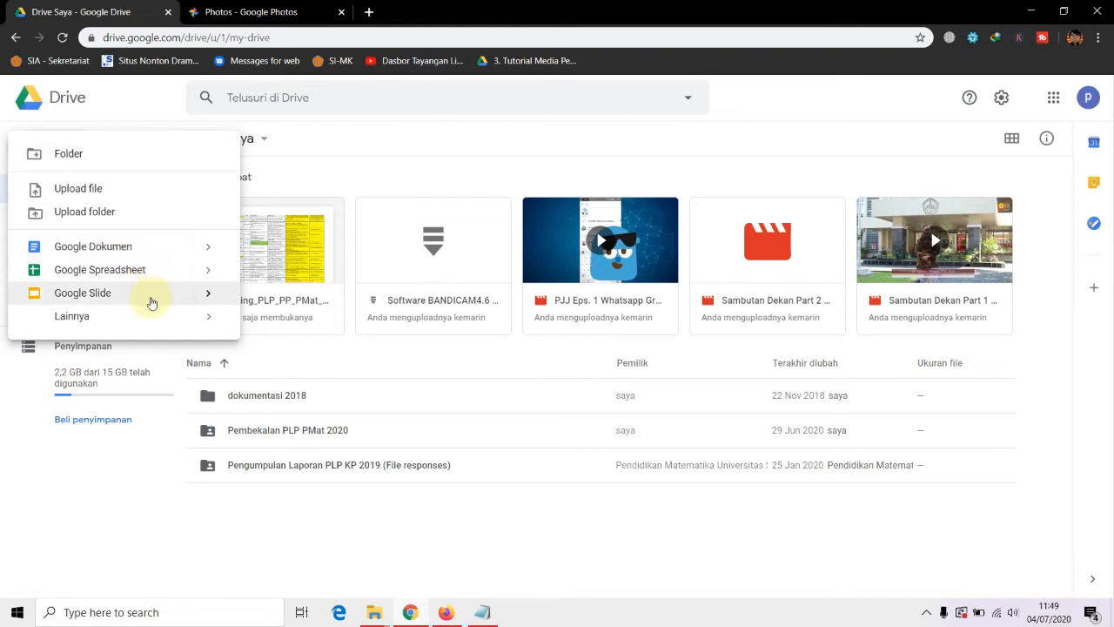
mouse_move(211, 319)
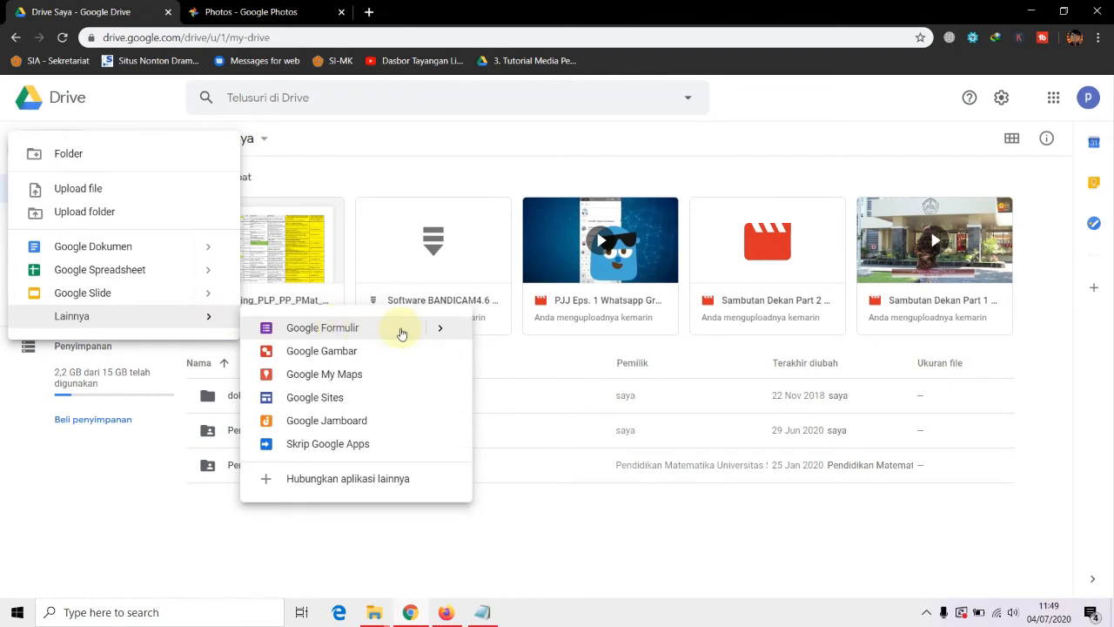
mouse_move(440, 333)
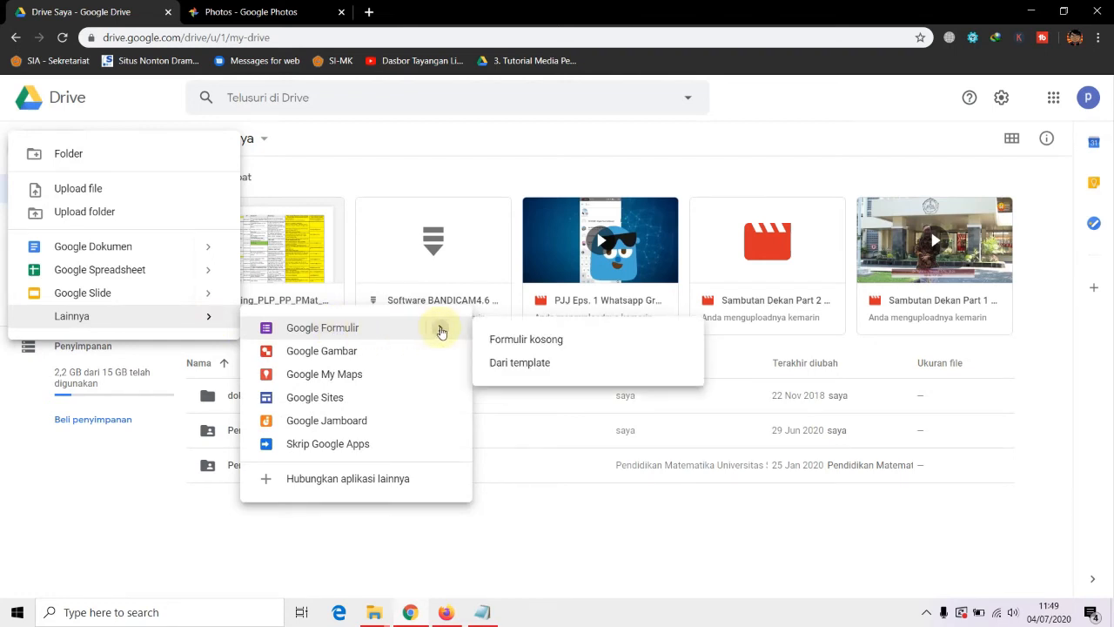
click(515, 341)
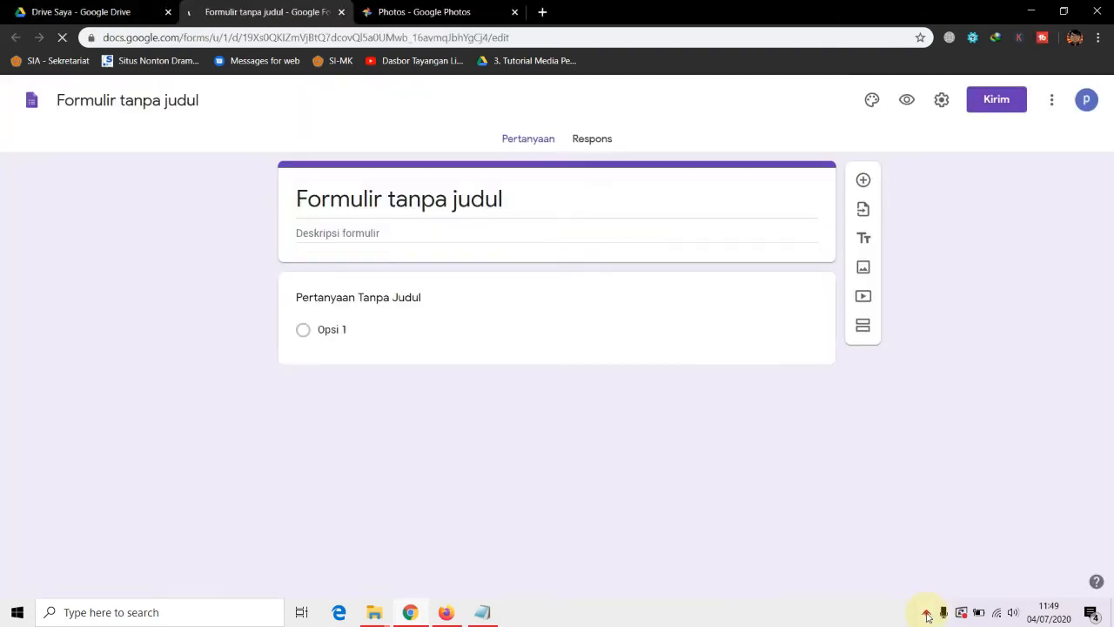
Step through the new form's guided tour tips and dismiss them
click(926, 613)
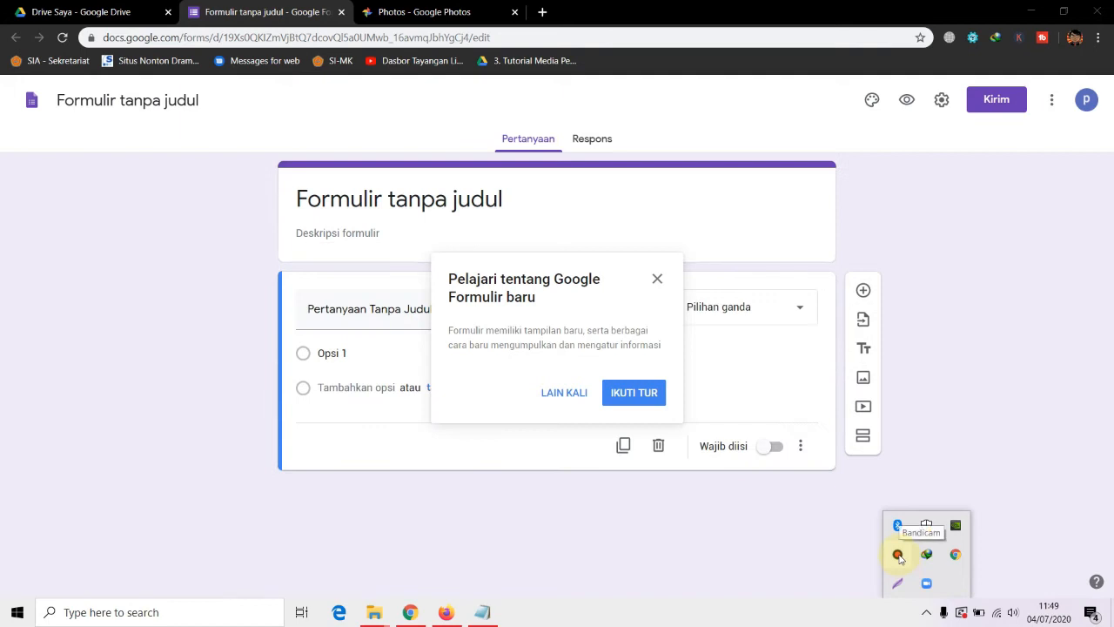
click(689, 620)
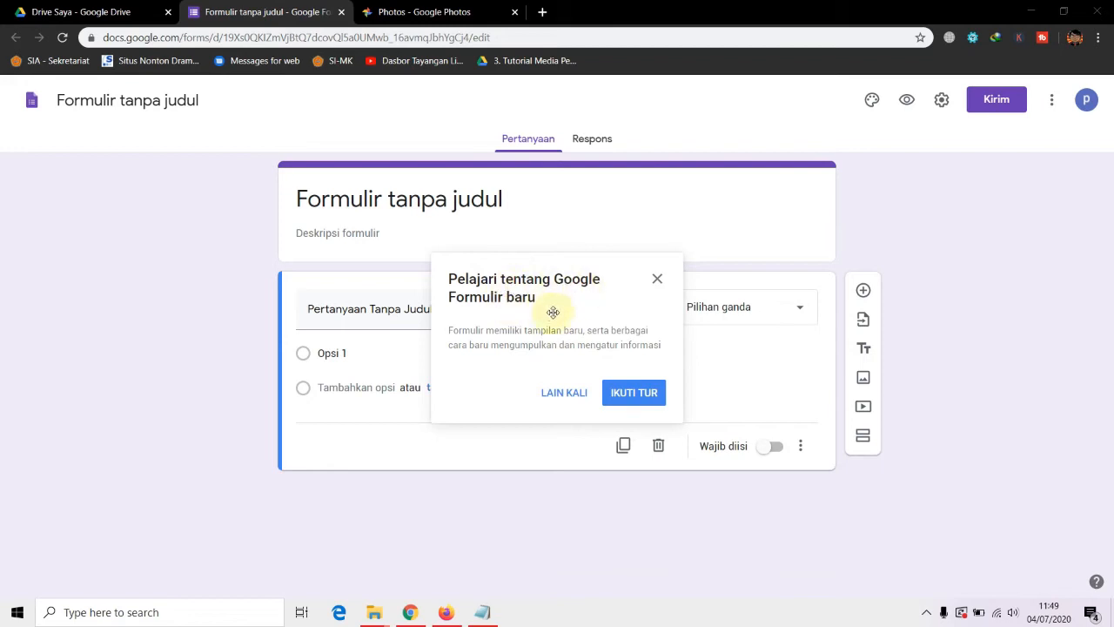
click(633, 391)
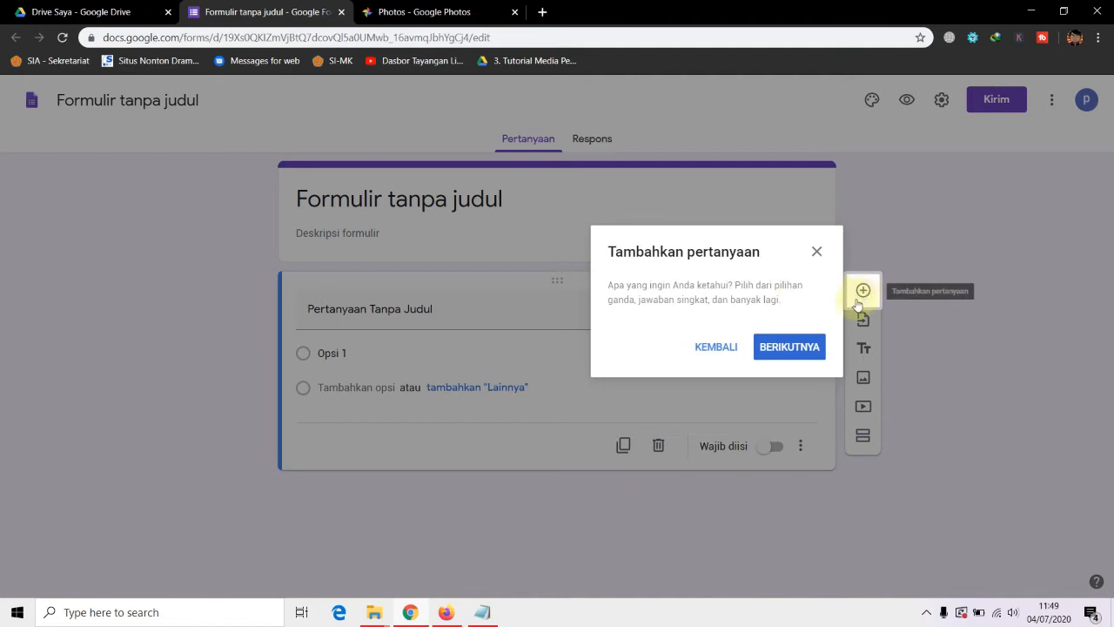
click(802, 348)
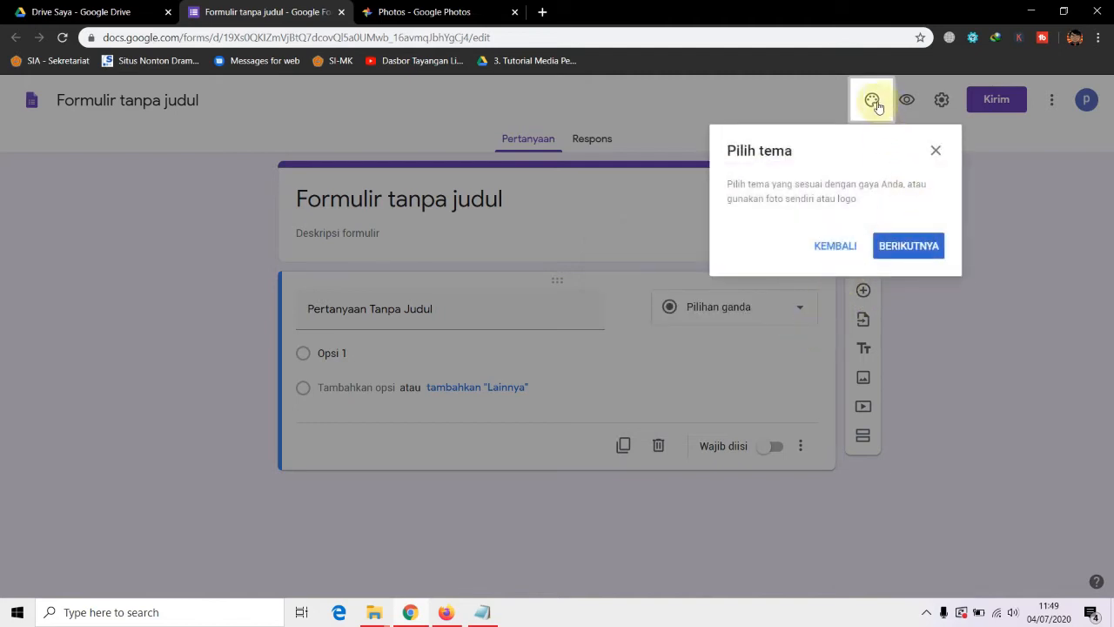
click(912, 248)
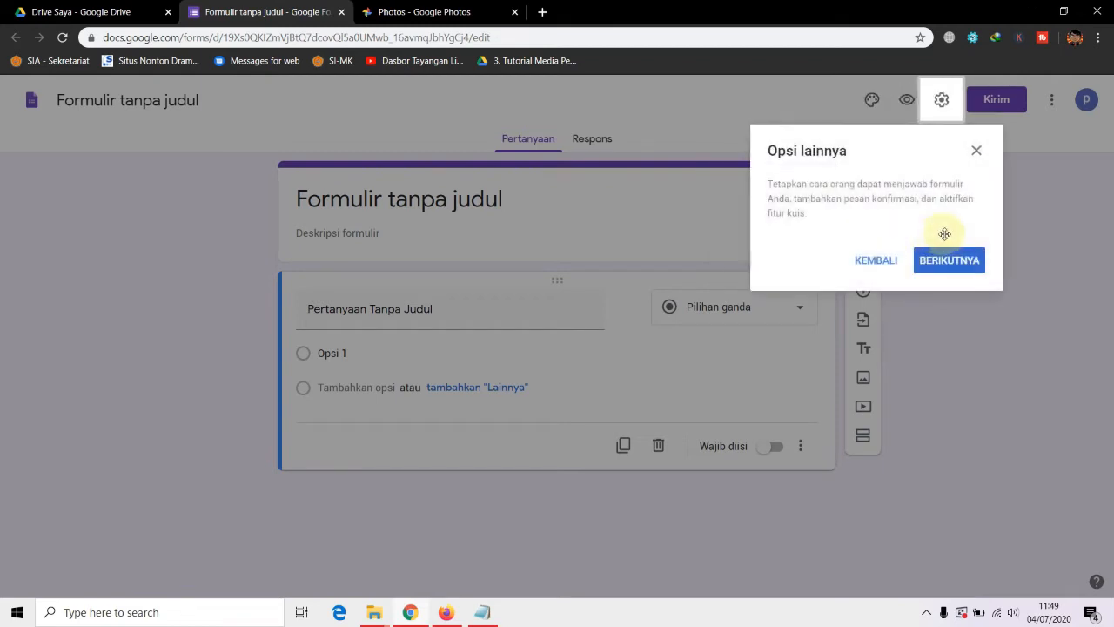
click(945, 261)
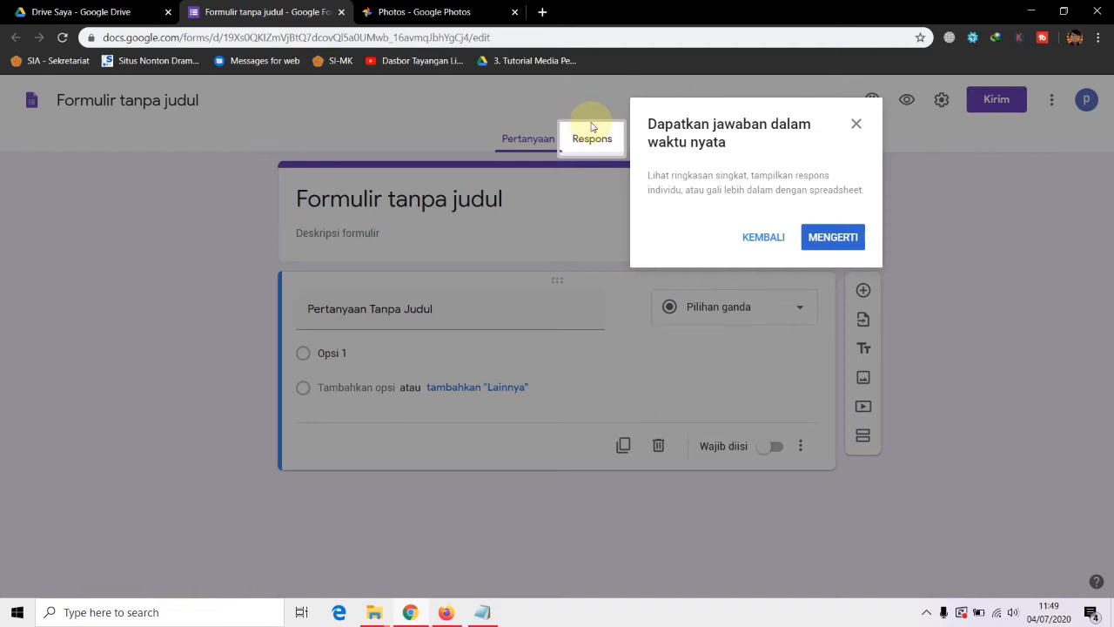
click(833, 237)
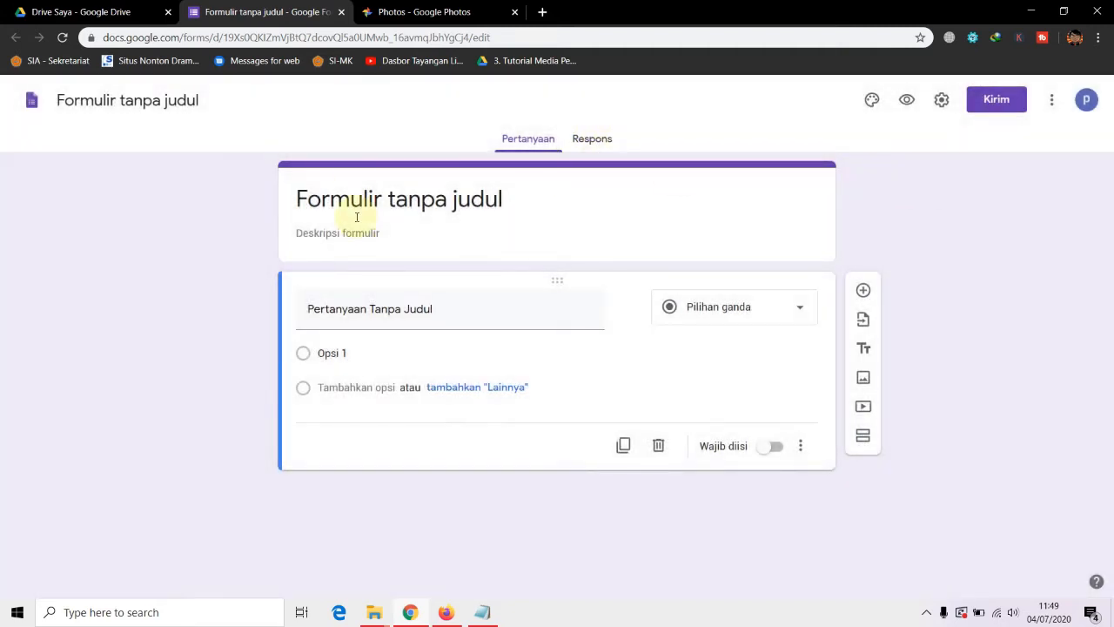
click(484, 609)
Paste 'Form Pengumpulan Laporan PLP PP Versi Daring (2020)' from the notes as the form title
drag(576, 132, 552, 118)
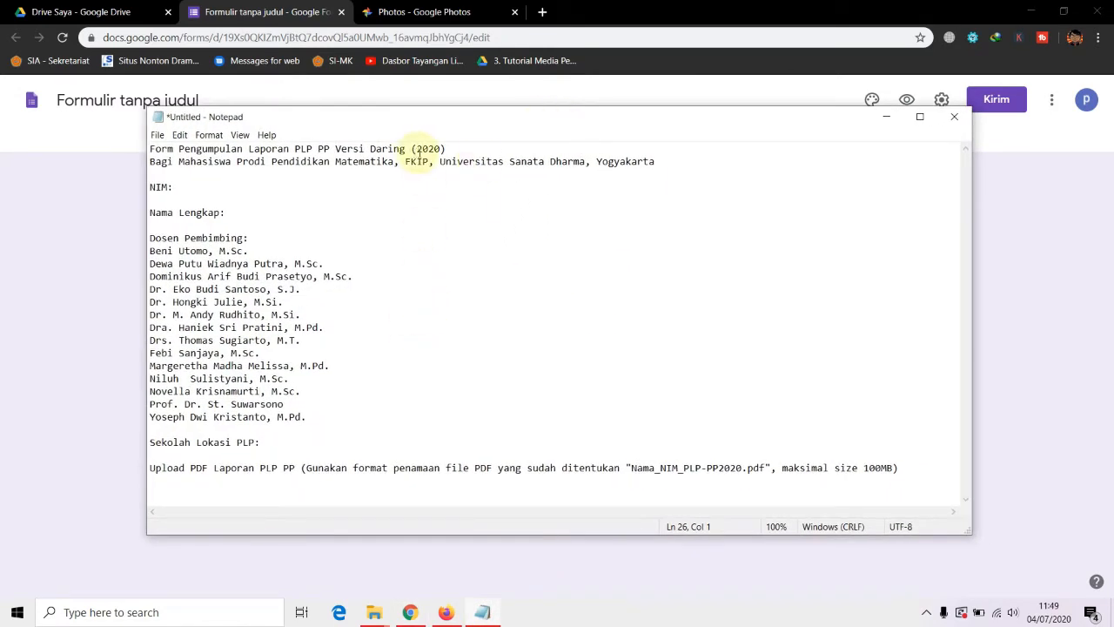
drag(461, 149, 145, 149)
key(ctrl+c)
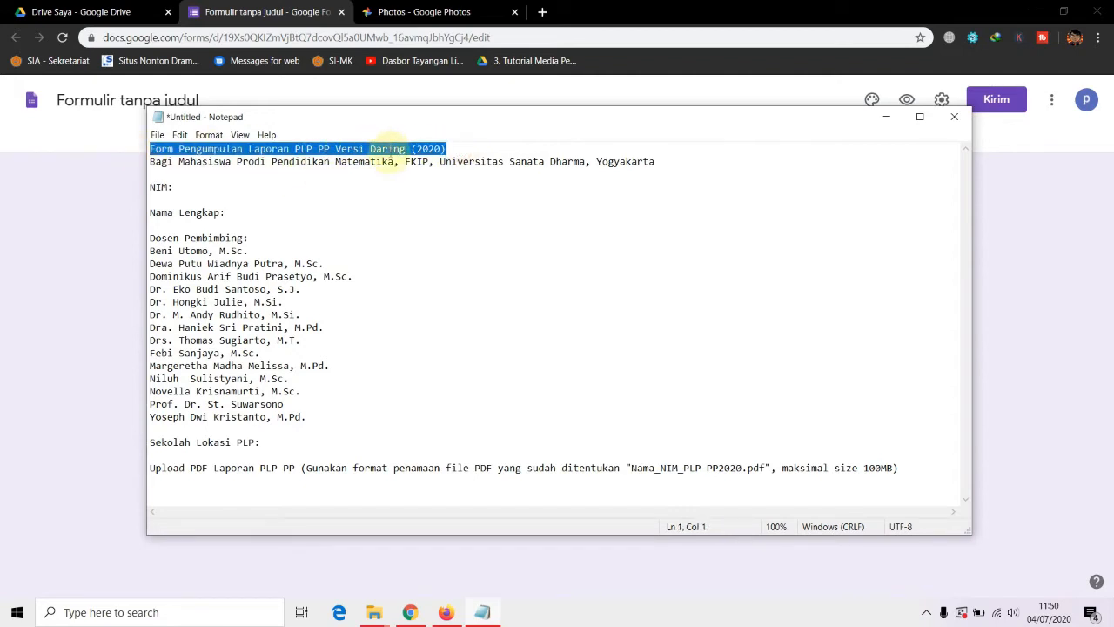
drag(769, 124, 788, 291)
click(442, 193)
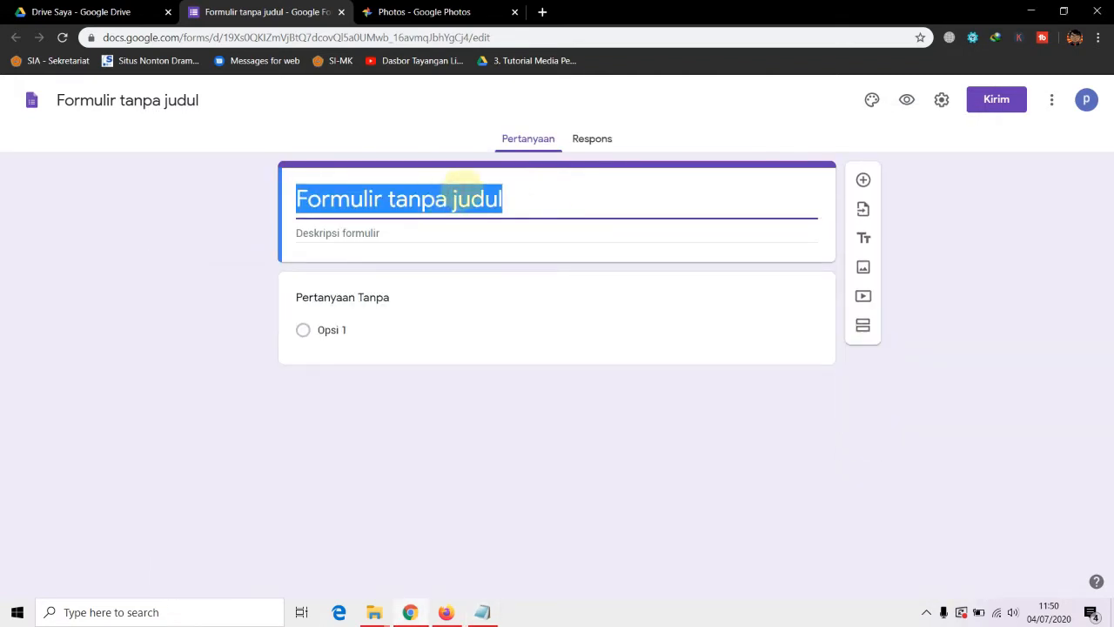
key(ctrl+v)
Tile the browser and the notes window side by side
click(1060, 12)
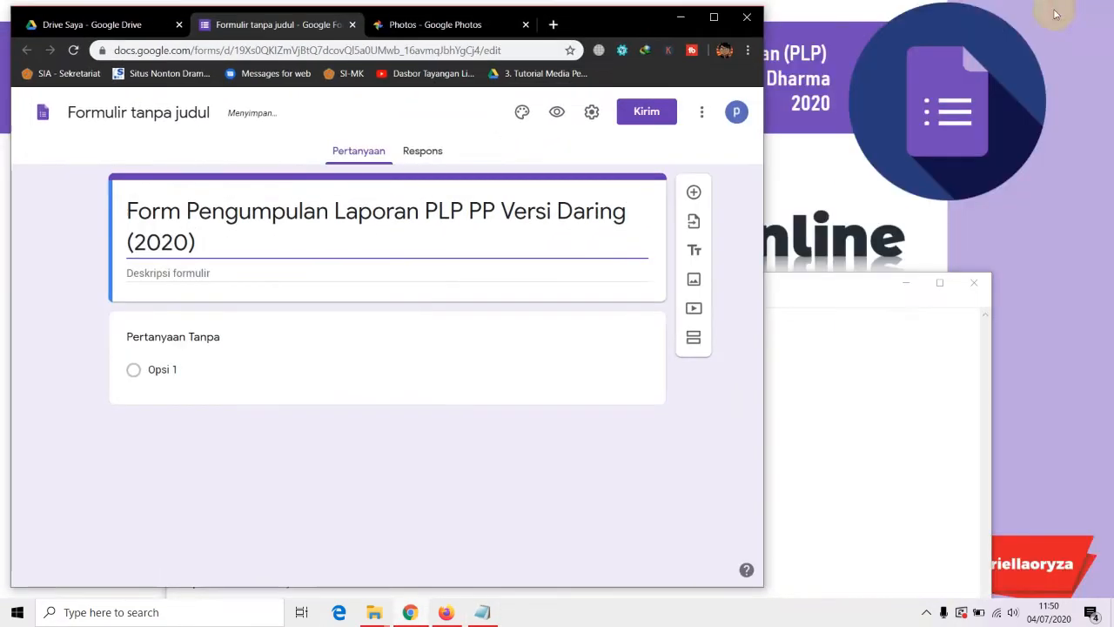
drag(576, 21, 564, 19)
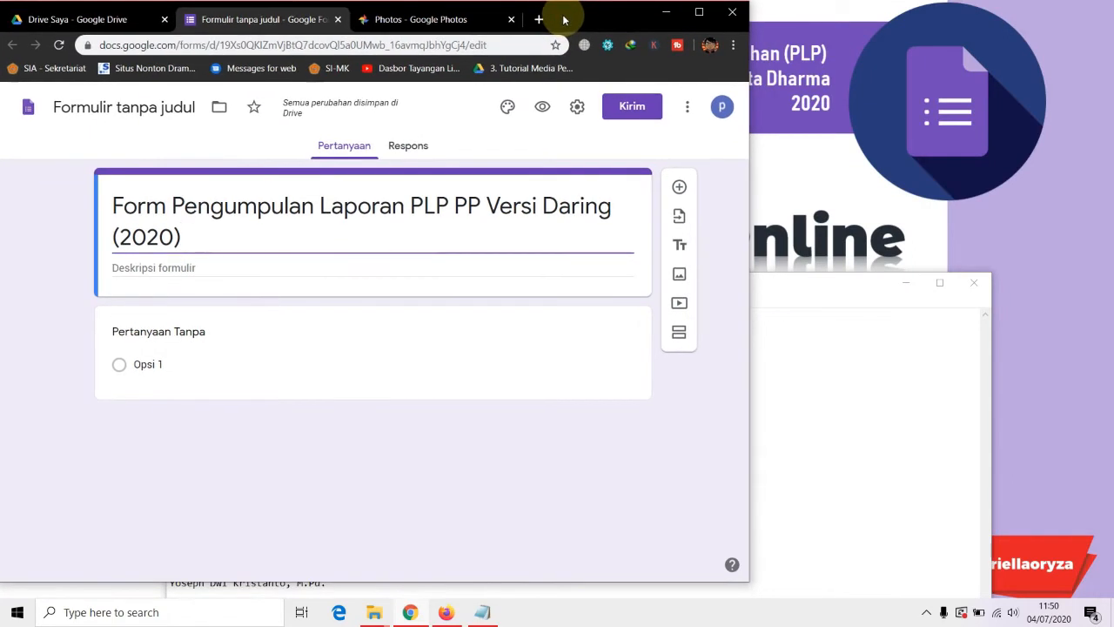
click(482, 612)
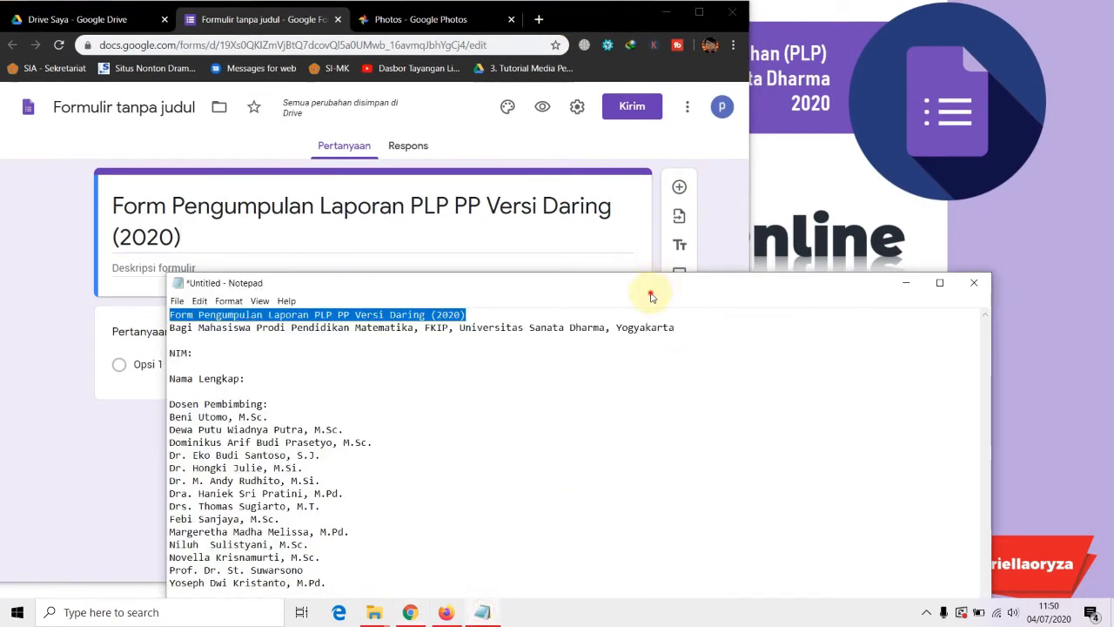
drag(651, 297, 769, 25)
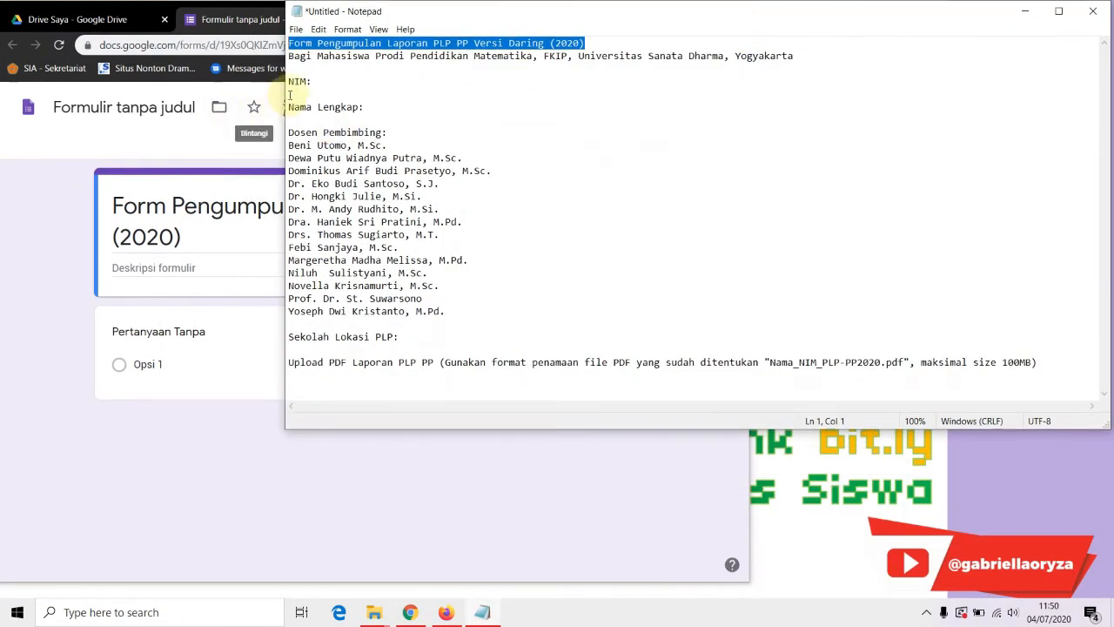
drag(286, 95, 565, 99)
click(207, 20)
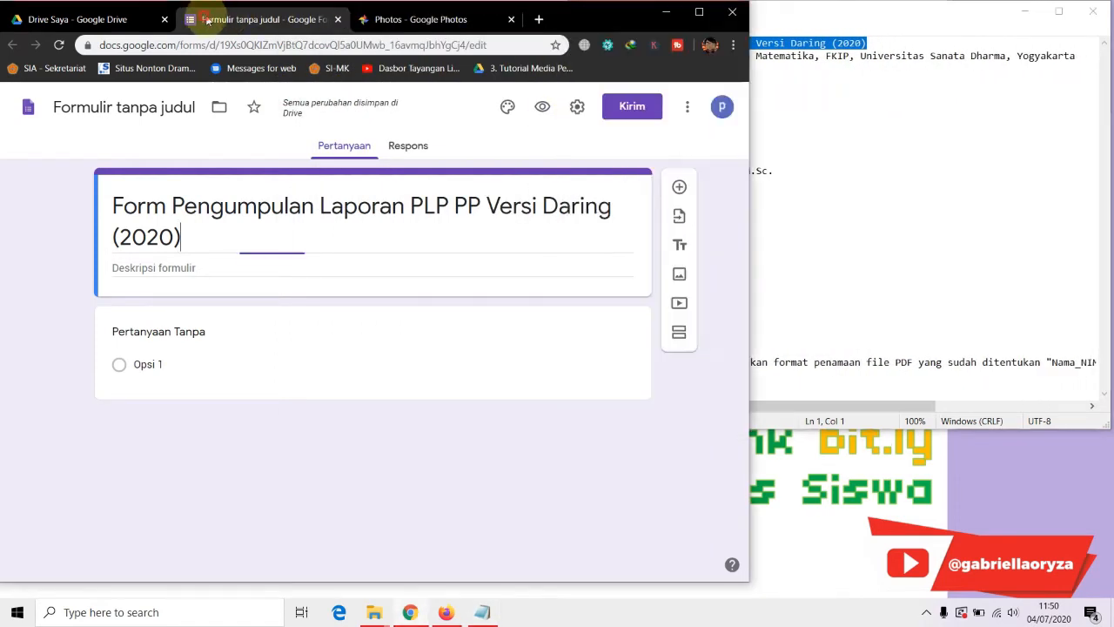
drag(747, 49, 566, 47)
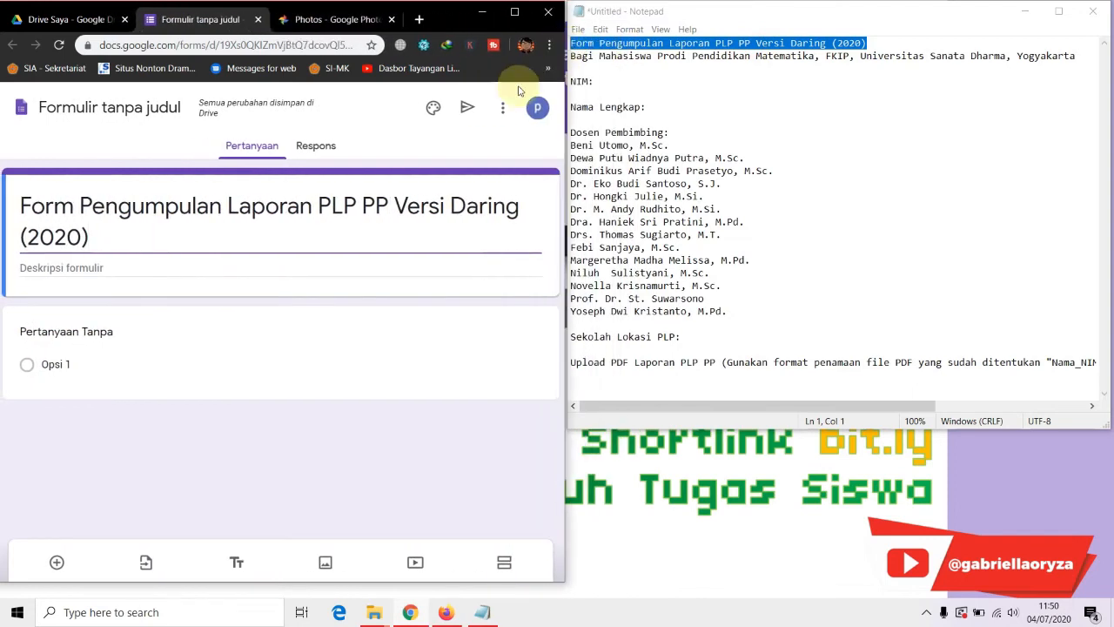
drag(776, 427, 791, 510)
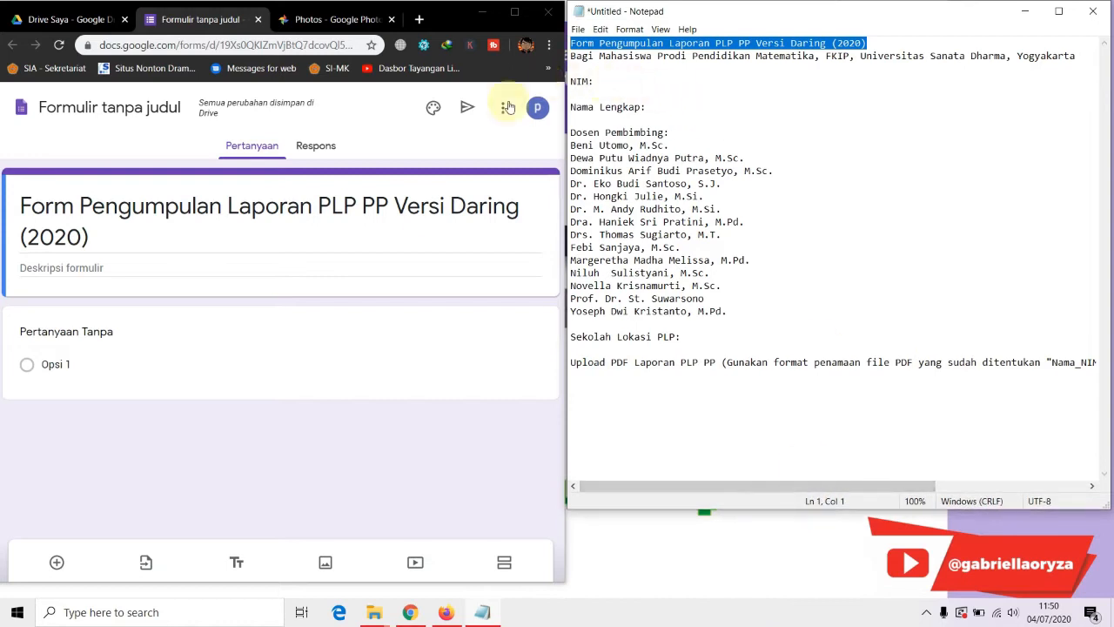
Paste the notes' second line as the form description, then select the NIM label
click(575, 43)
drag(571, 56, 608, 73)
key(ctrl+c)
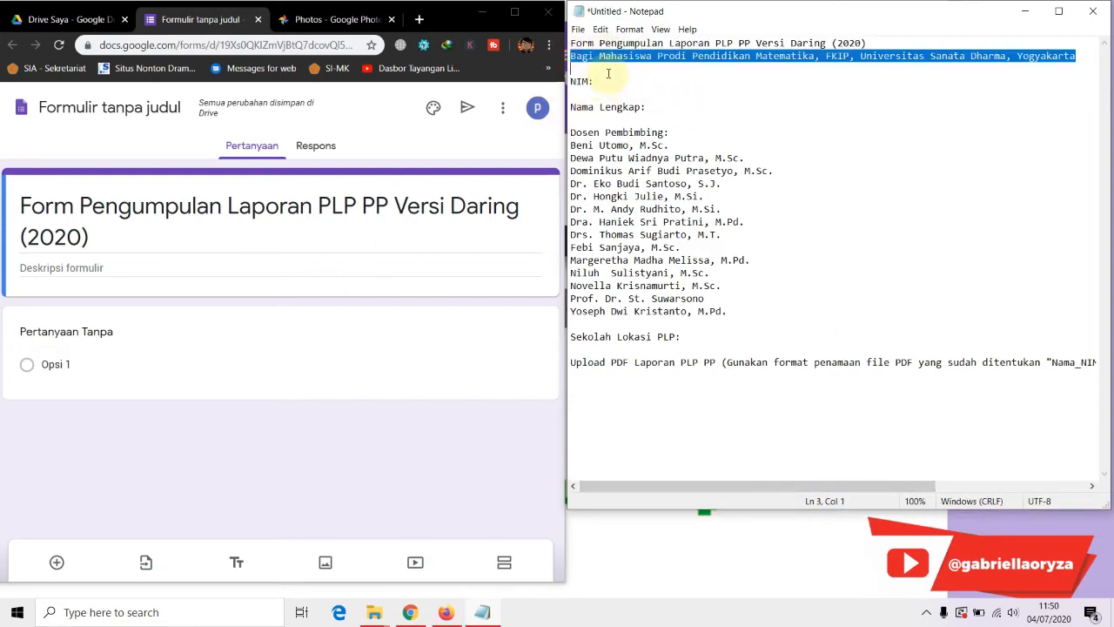
click(53, 265)
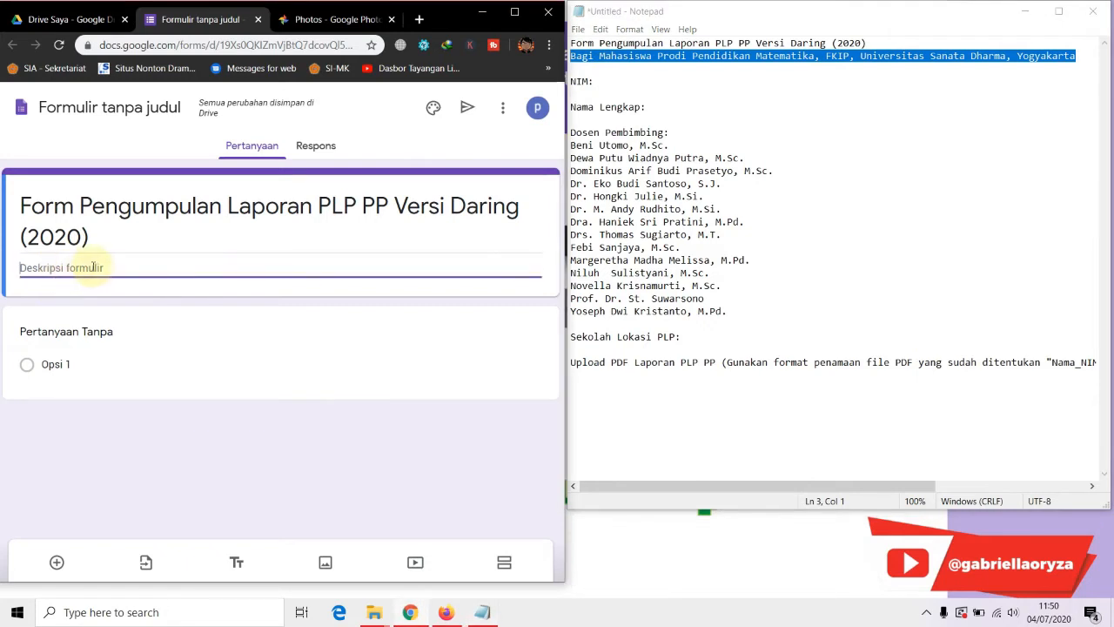
key(ctrl+v)
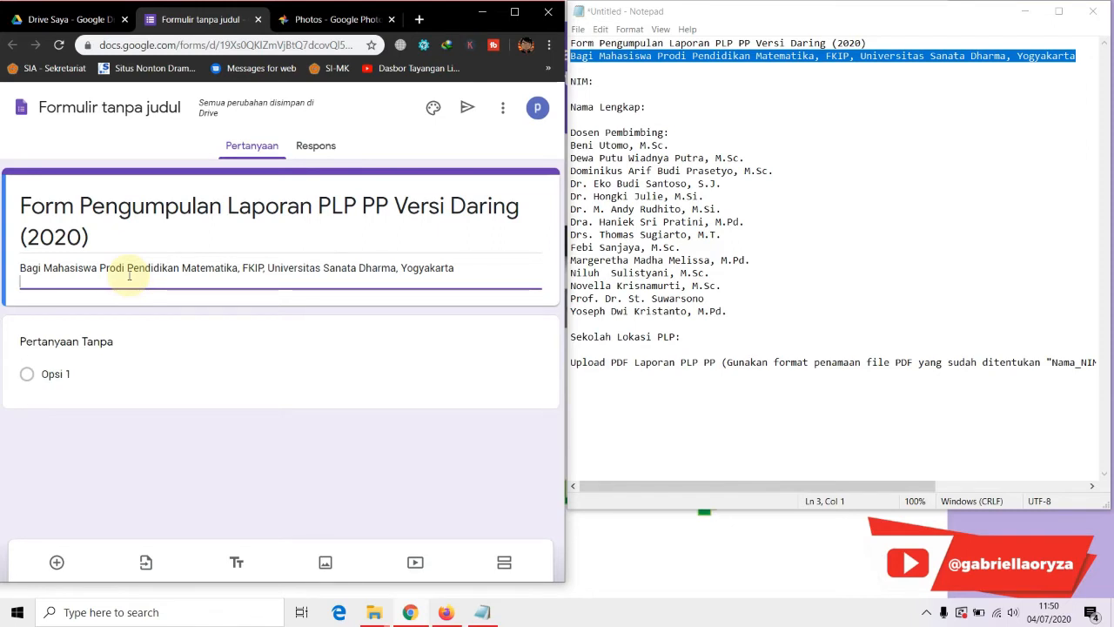
key(BackSpace)
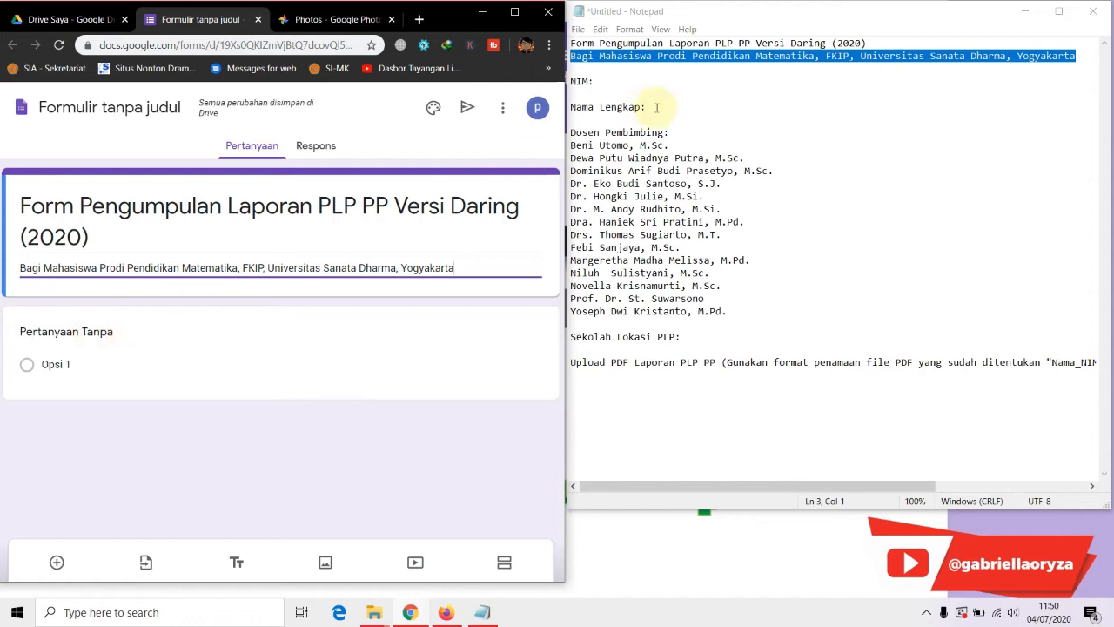
click(582, 81)
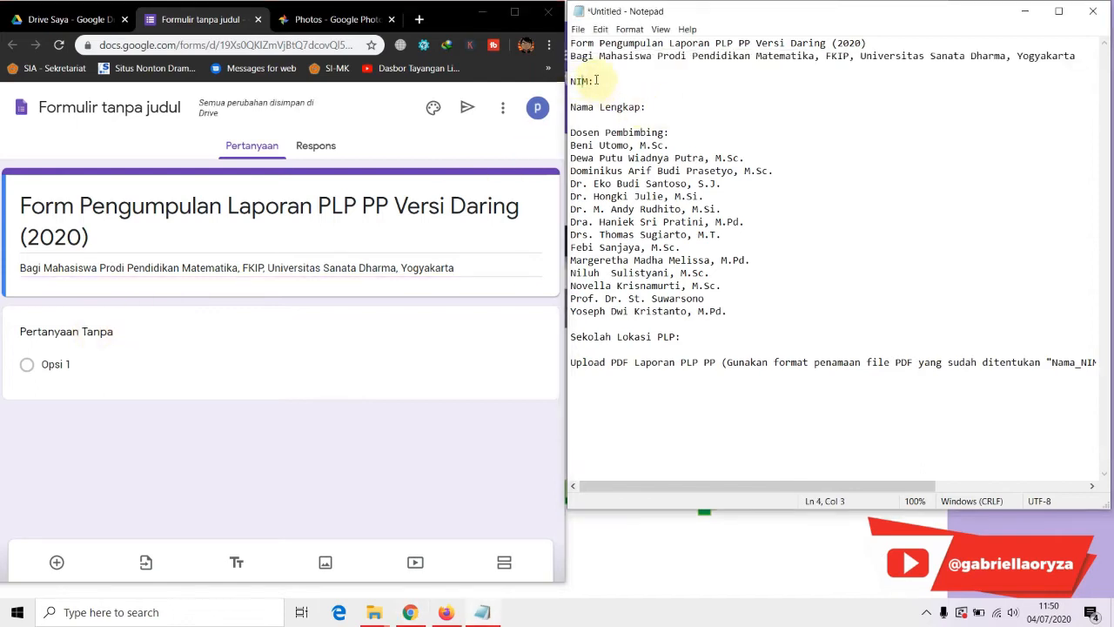
drag(596, 80, 569, 80)
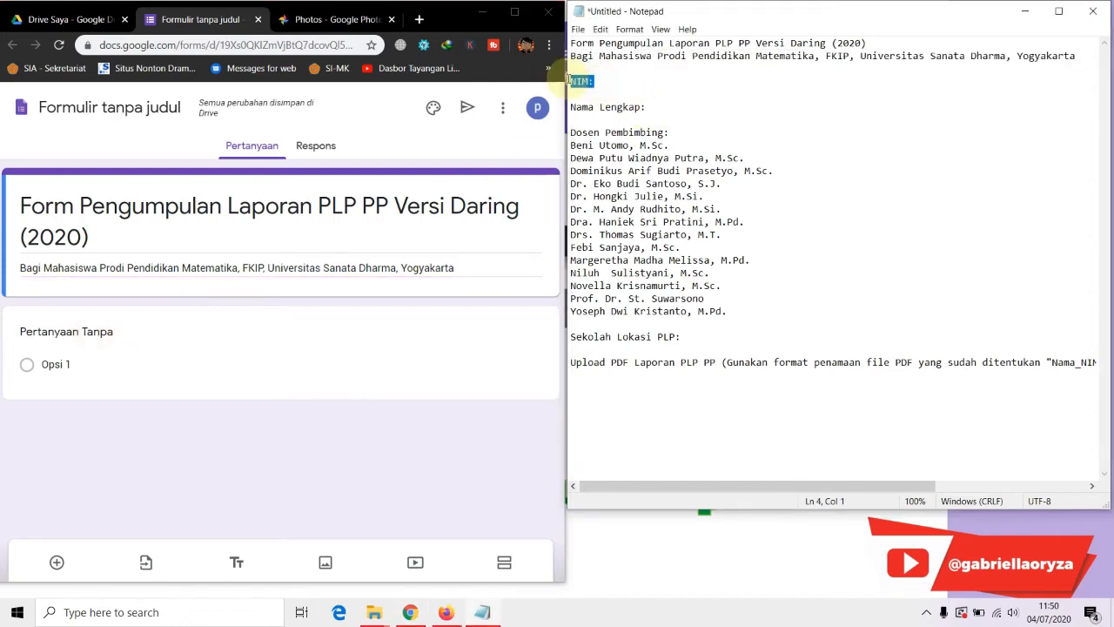
Title the first question 'NIM' and remove its number validation
click(84, 333)
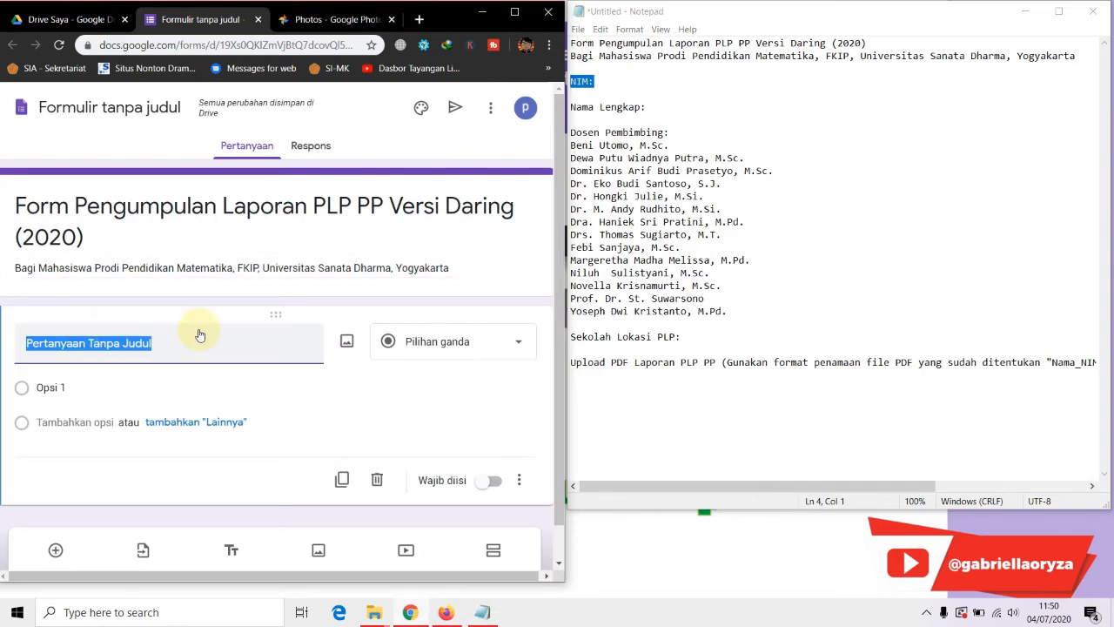
text(NIM)
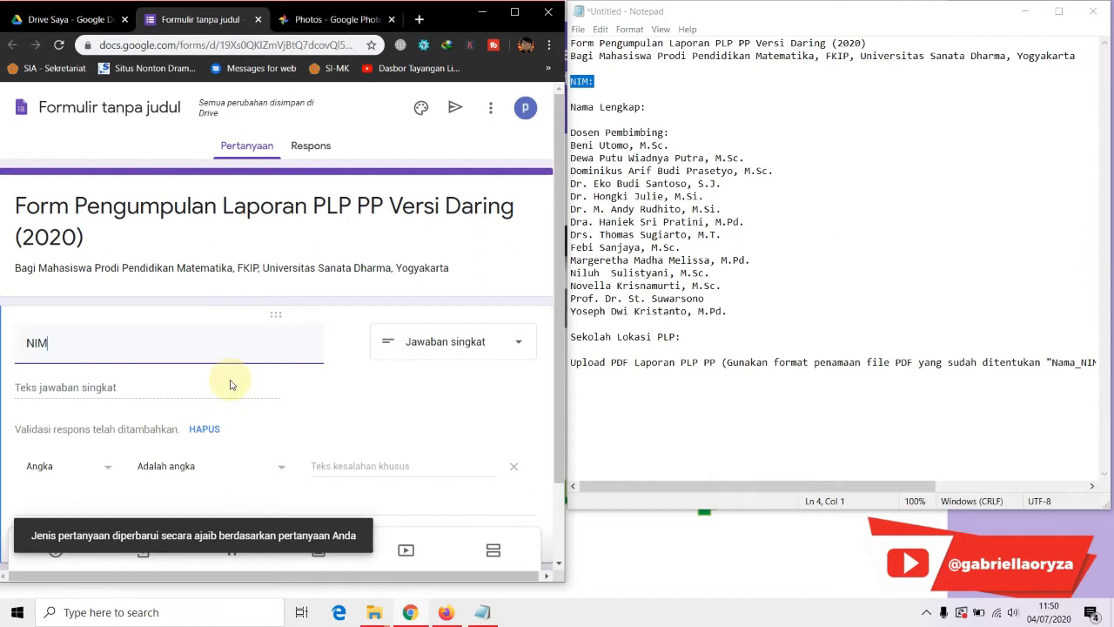
scroll(231, 387, down, 1)
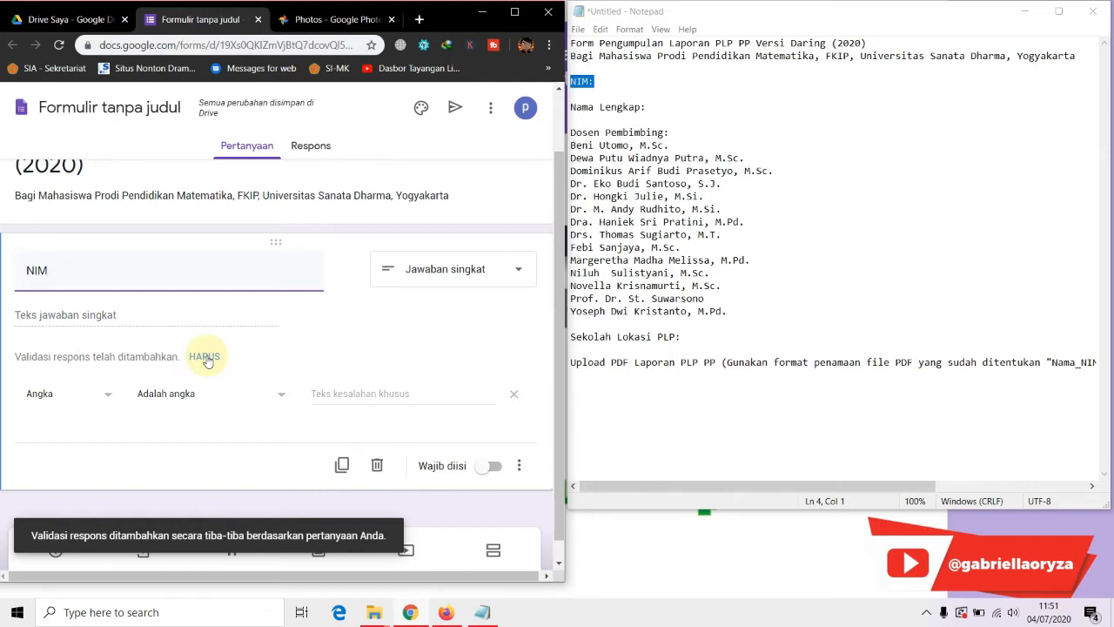
click(206, 357)
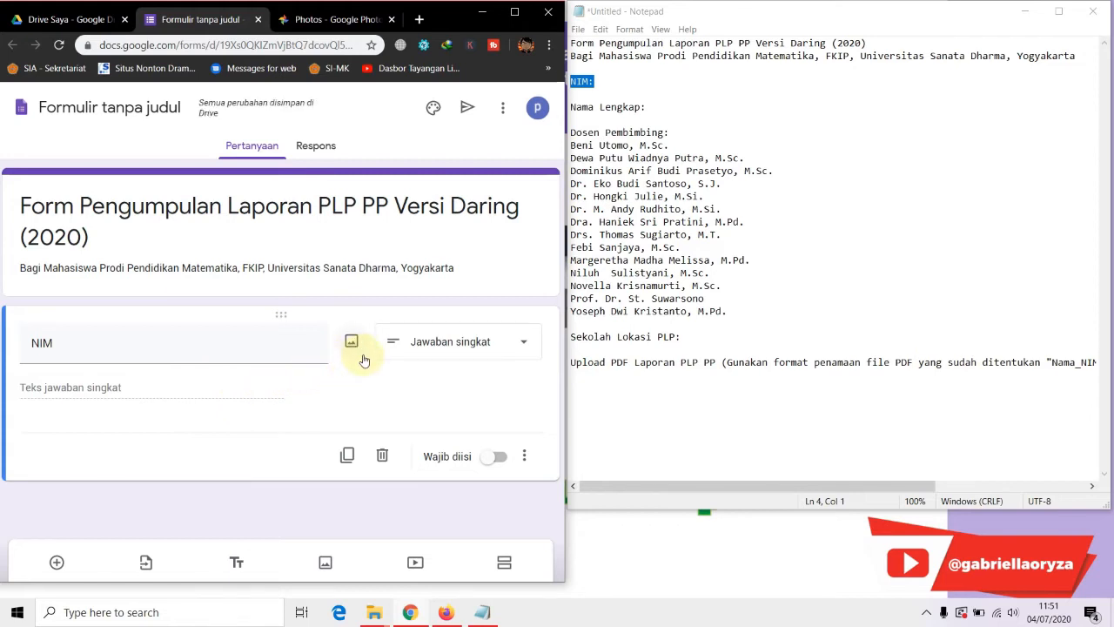
Keep NIM as a short-answer question, make it required, and duplicate it
click(504, 348)
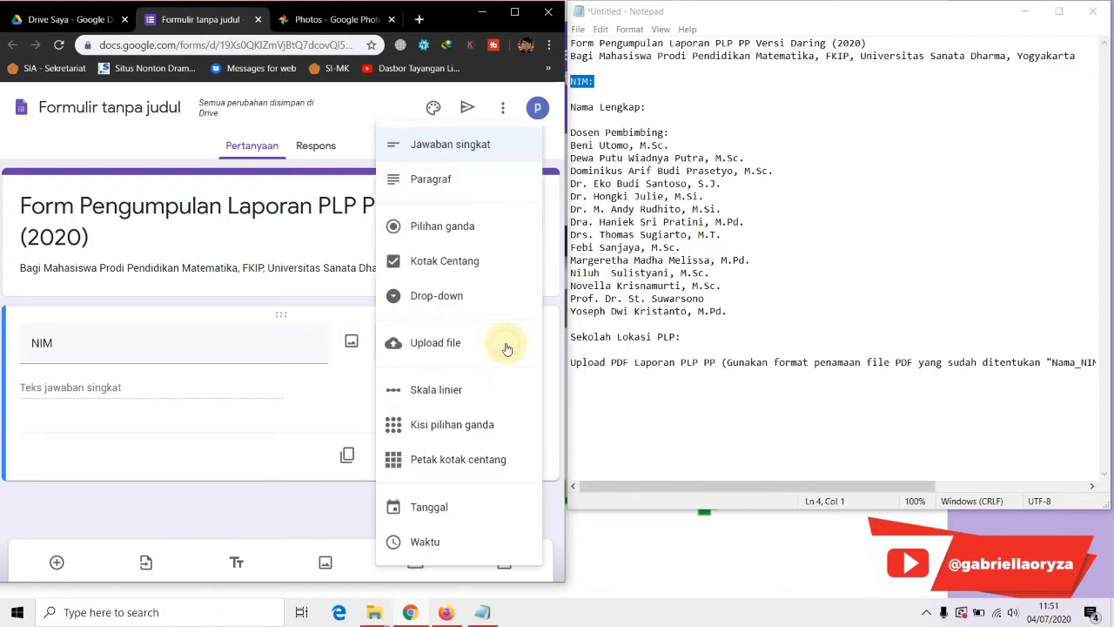
click(460, 150)
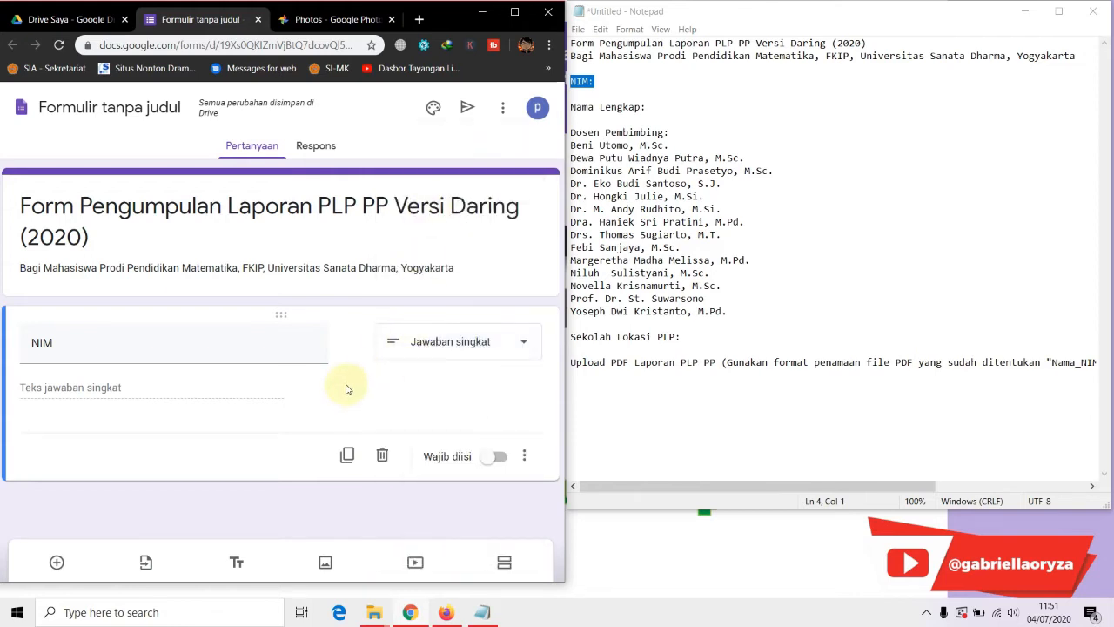
click(499, 457)
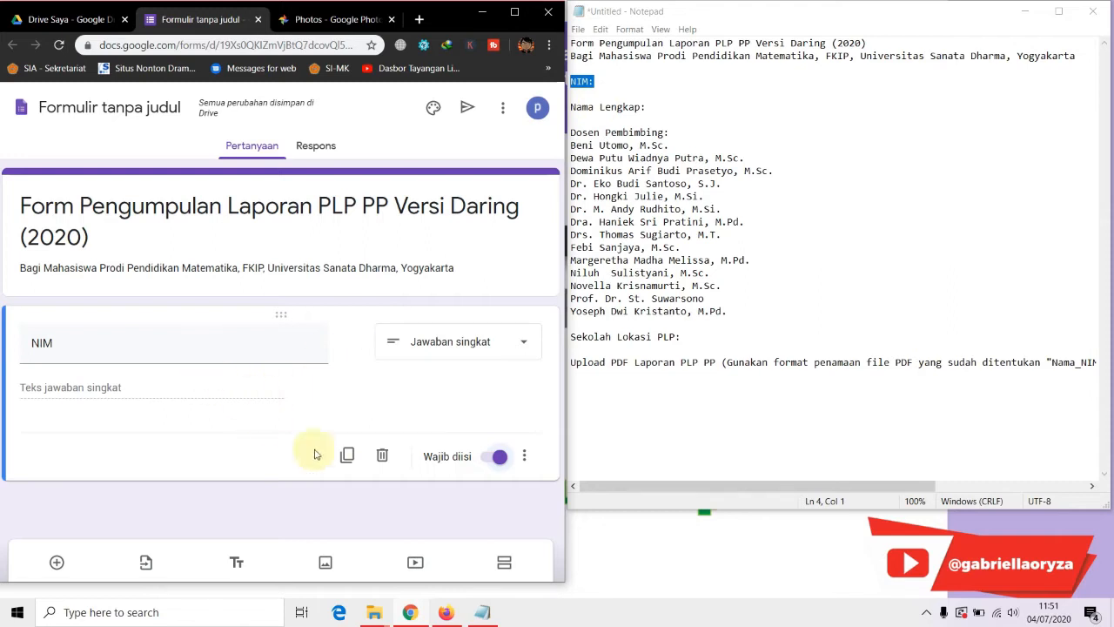
click(347, 455)
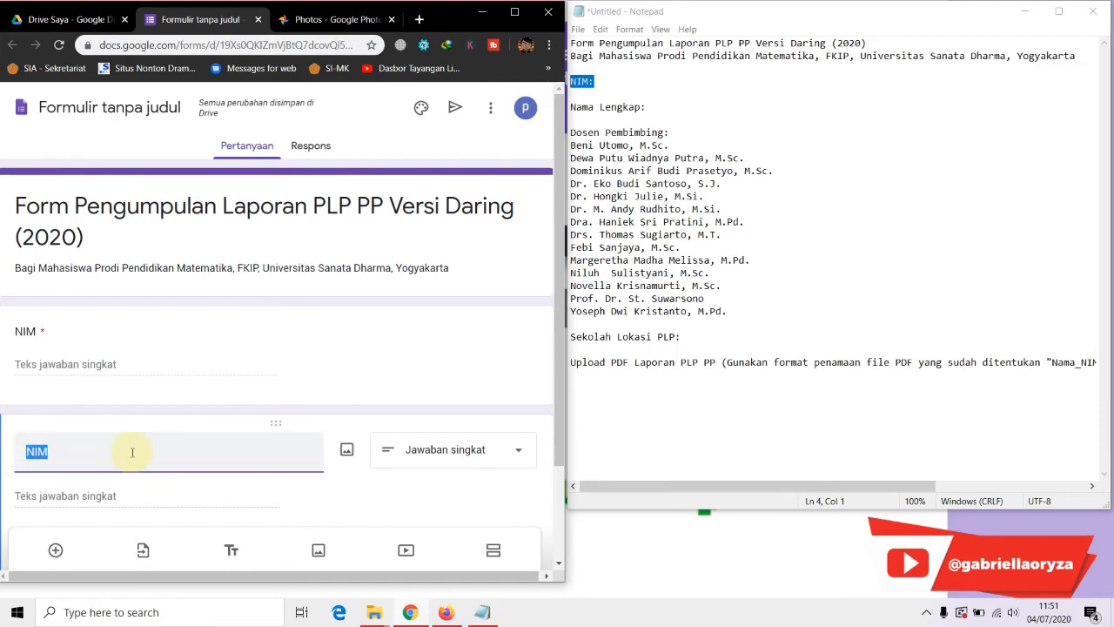
Retitle the duplicate 'Nama Lengkap', keeping it short answer
text(Nama Lengkap)
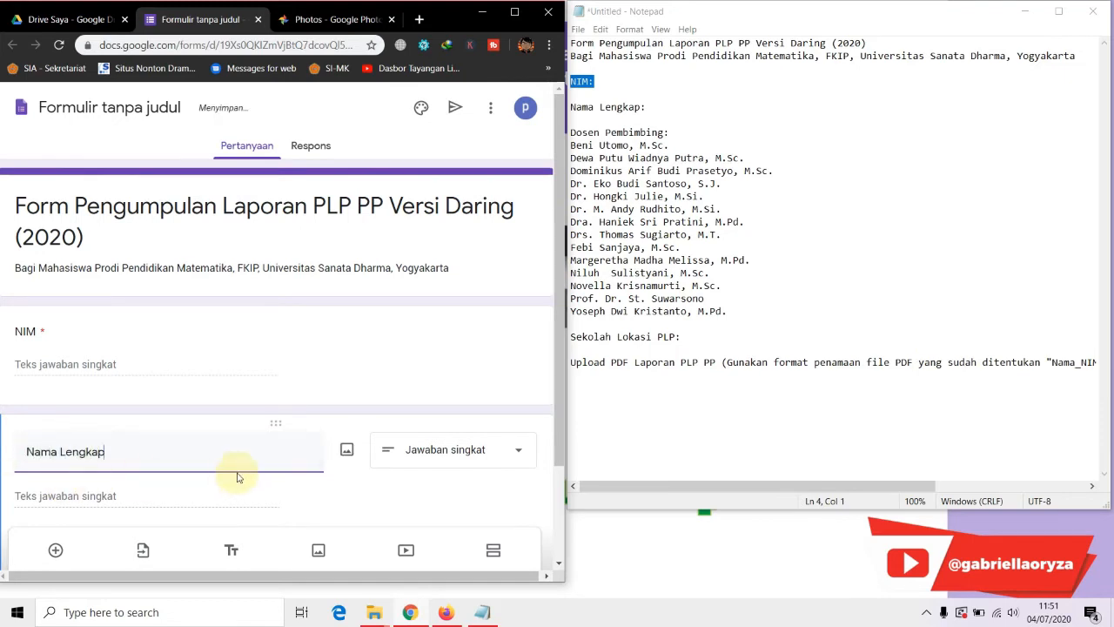
scroll(261, 448, down, 1)
click(428, 377)
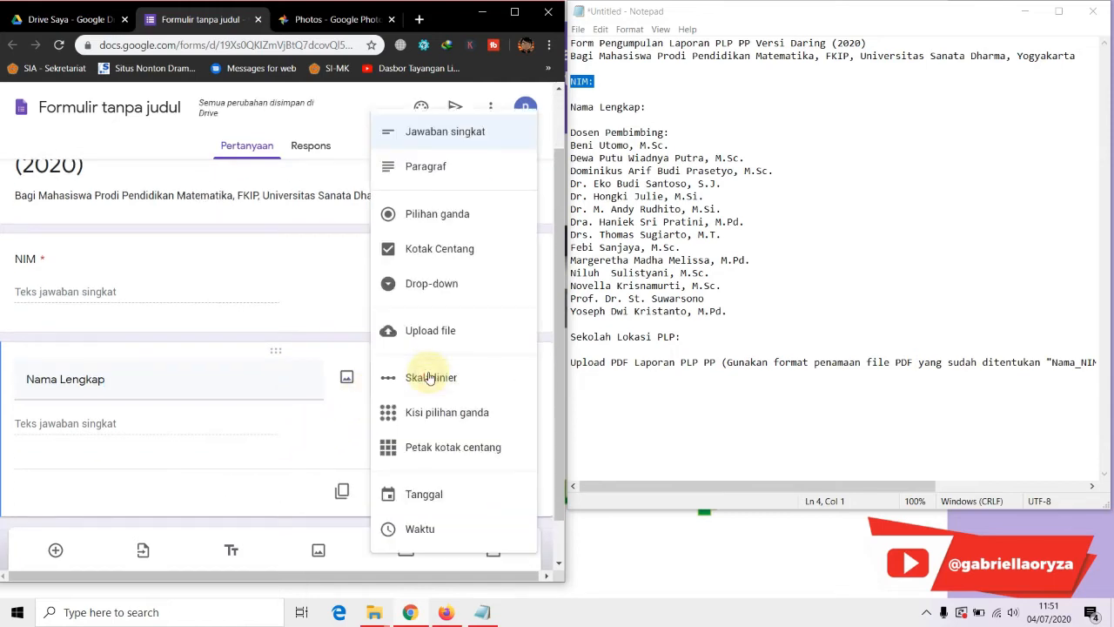
click(313, 269)
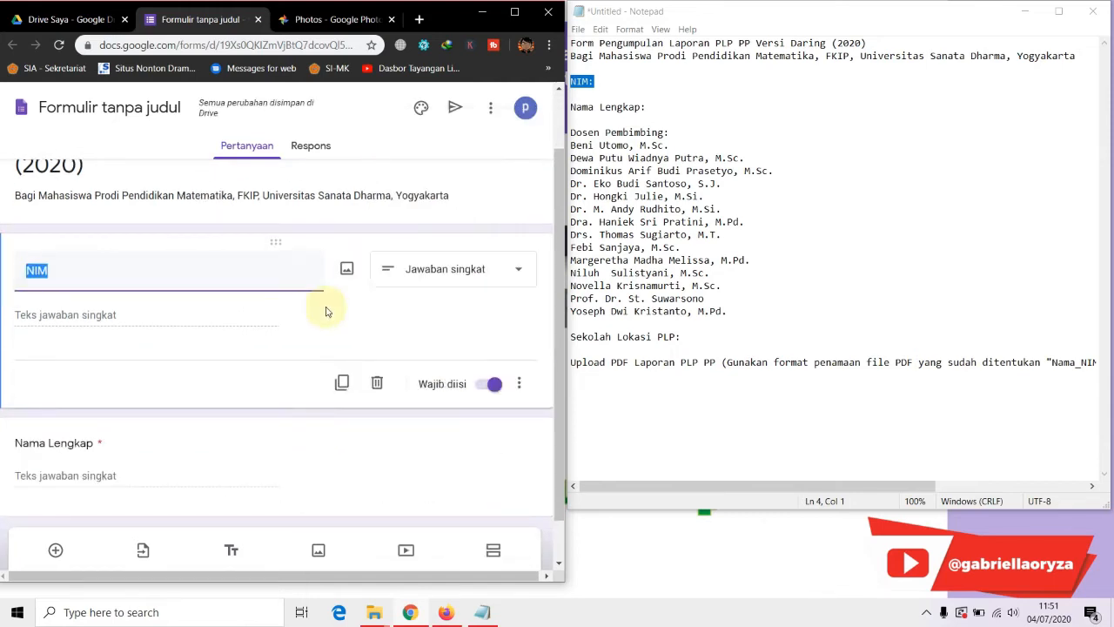
Duplicate Nama Lengkap and title the new copy 'Dosen Pembimbing'
click(369, 418)
click(340, 444)
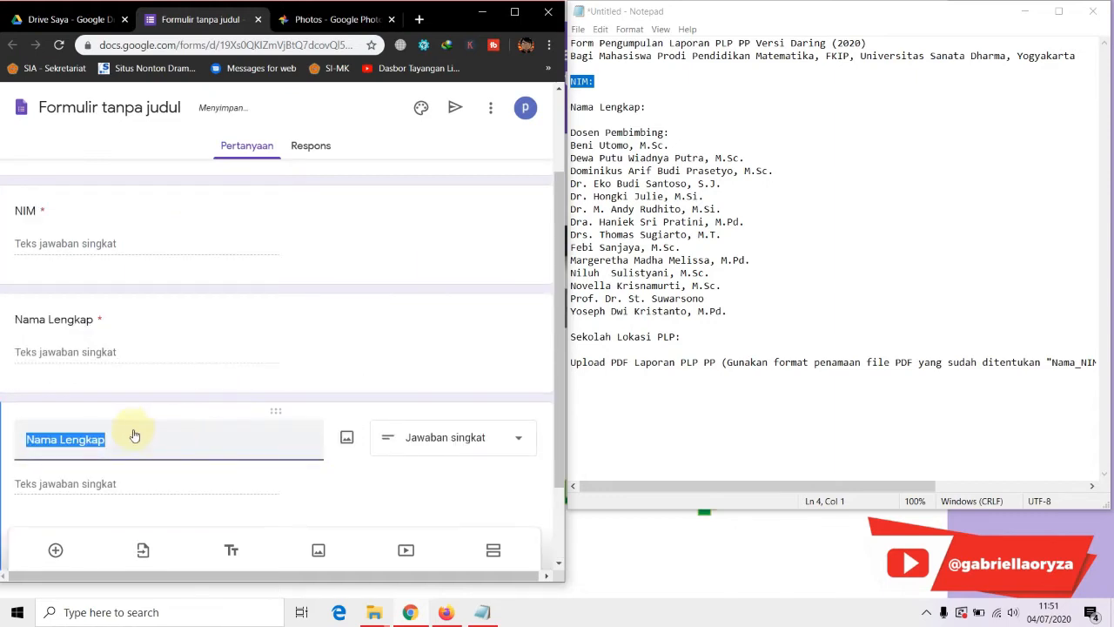
text(Dosen Pem)
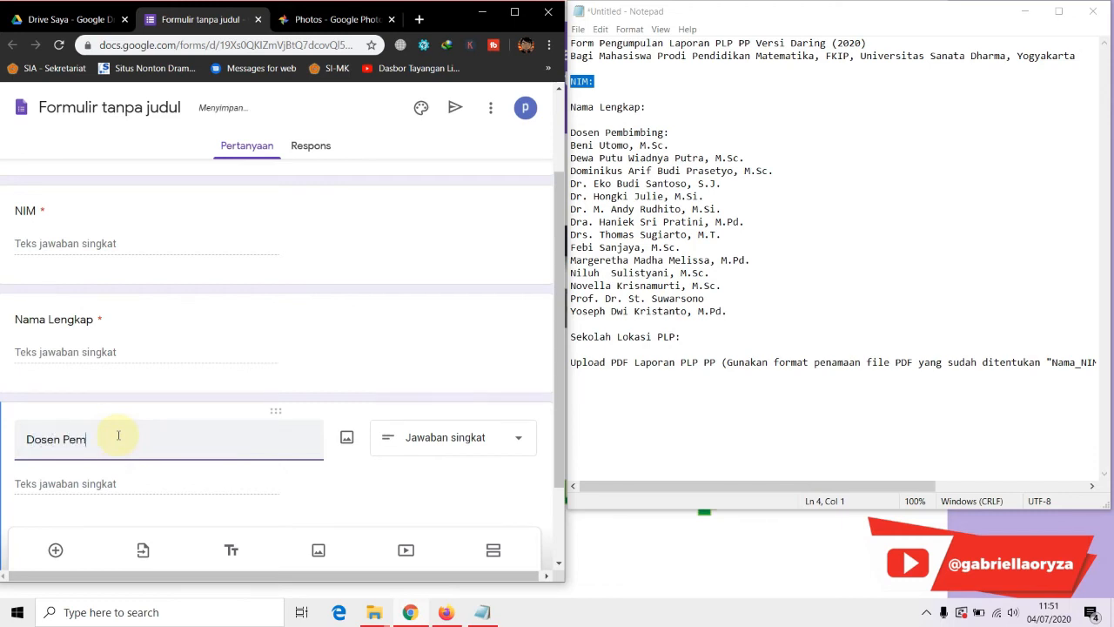
text(bimbing)
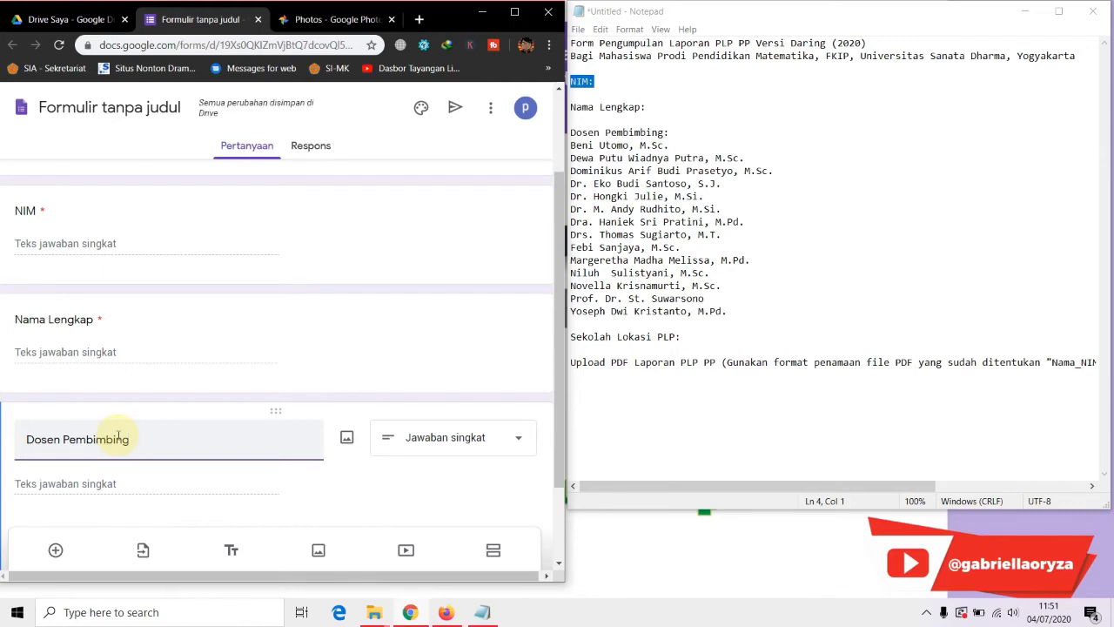
scroll(282, 374, down, 1)
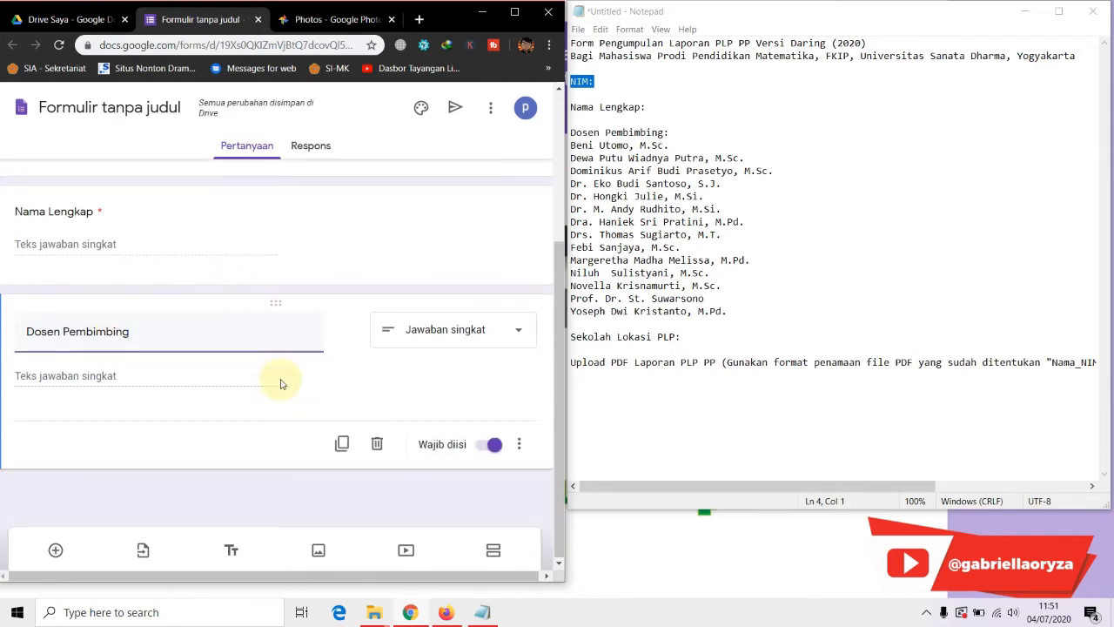
scroll(62, 288, up, 2)
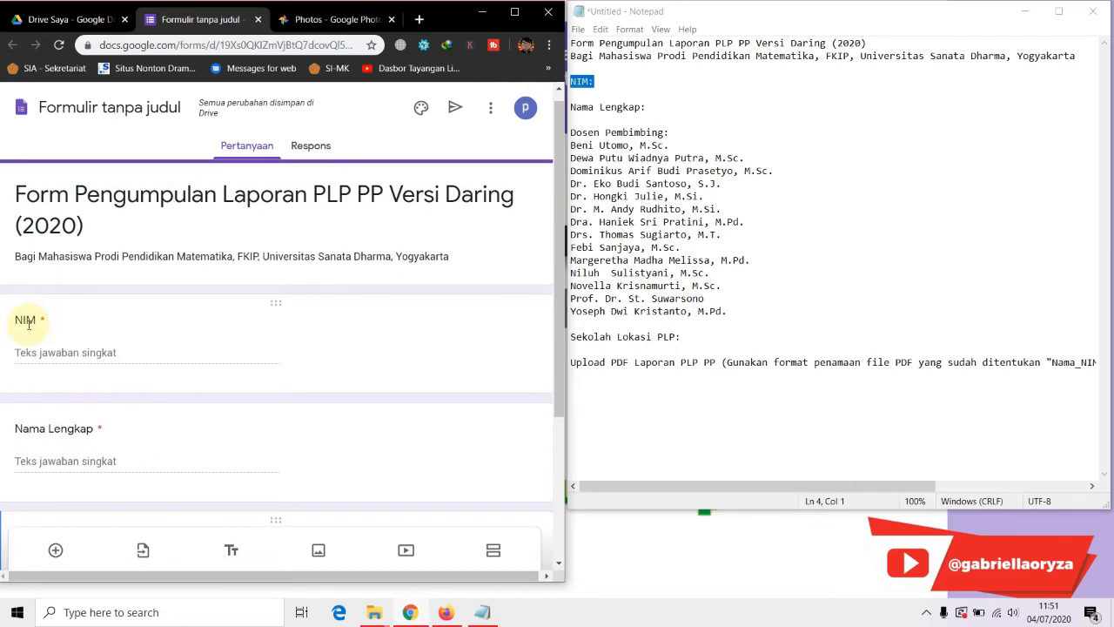
scroll(43, 335, down, 2)
scroll(105, 372, down, 1)
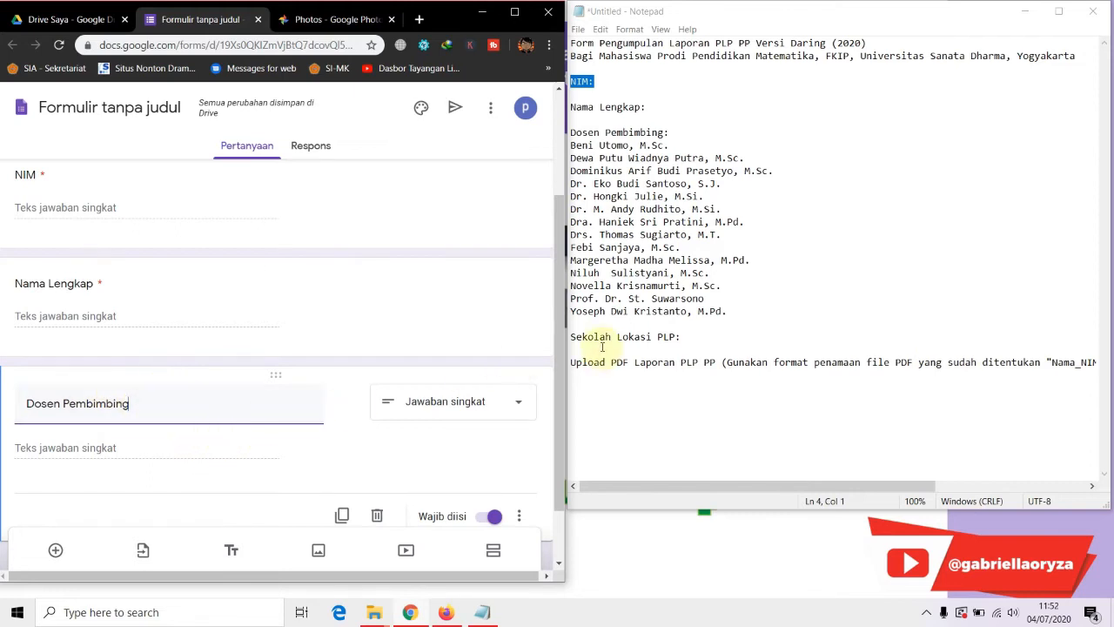
Switch the Dosen Pembimbing question from short answer to multiple choice
click(181, 412)
scroll(182, 419, down, 1)
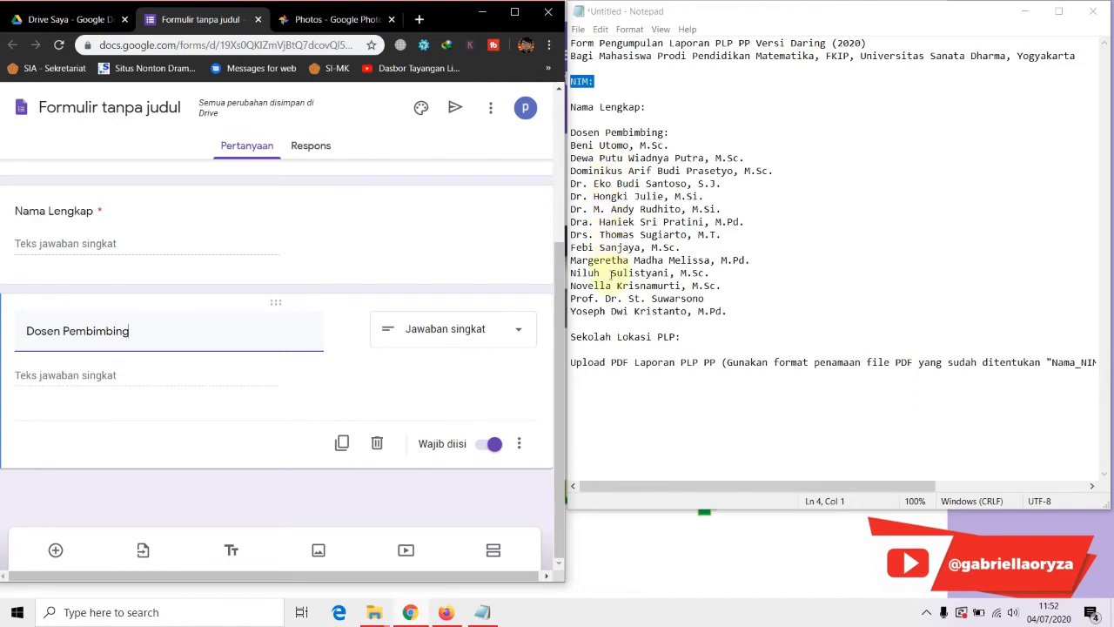
click(489, 329)
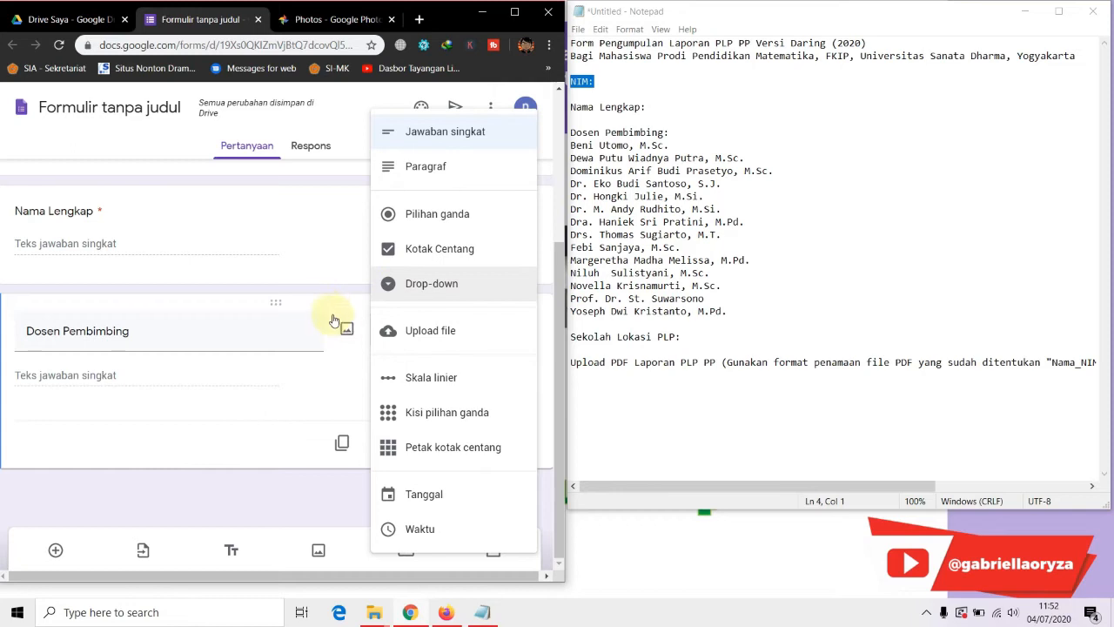
click(437, 223)
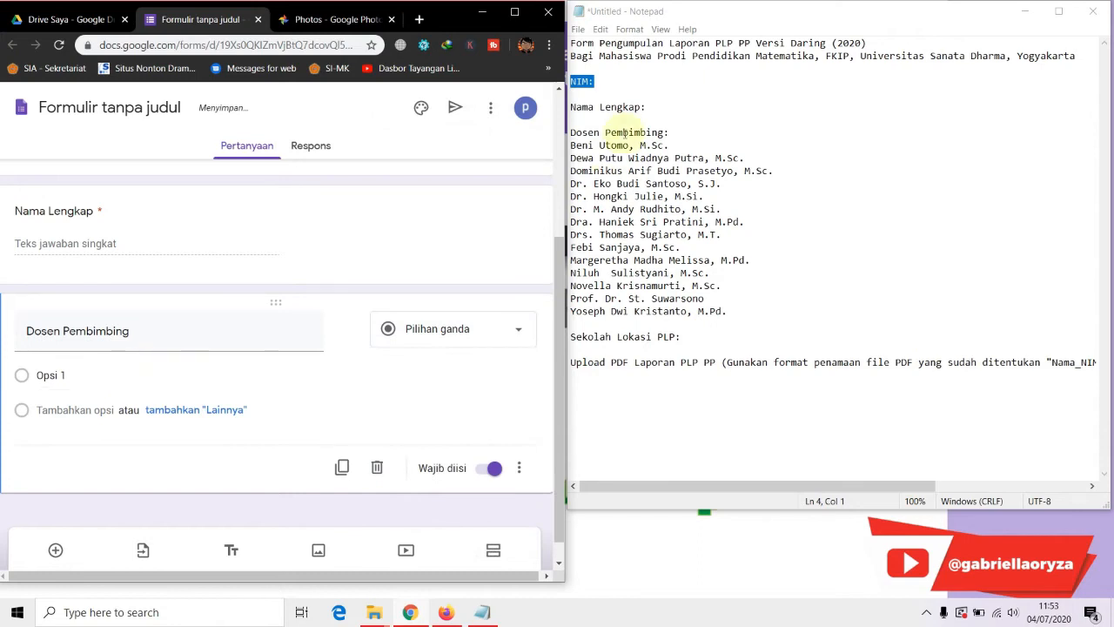
Copy the first four lecturer names from the notes into the Dosen Pembimbing options
click(670, 146)
drag(670, 146, 566, 148)
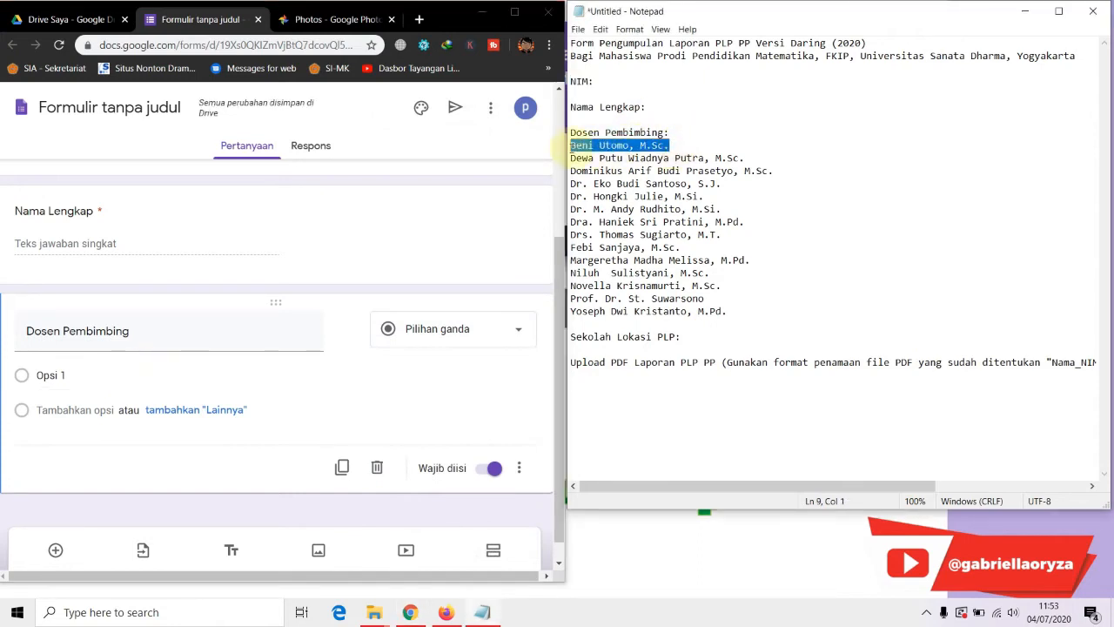
key(ctrl+c)
click(87, 374)
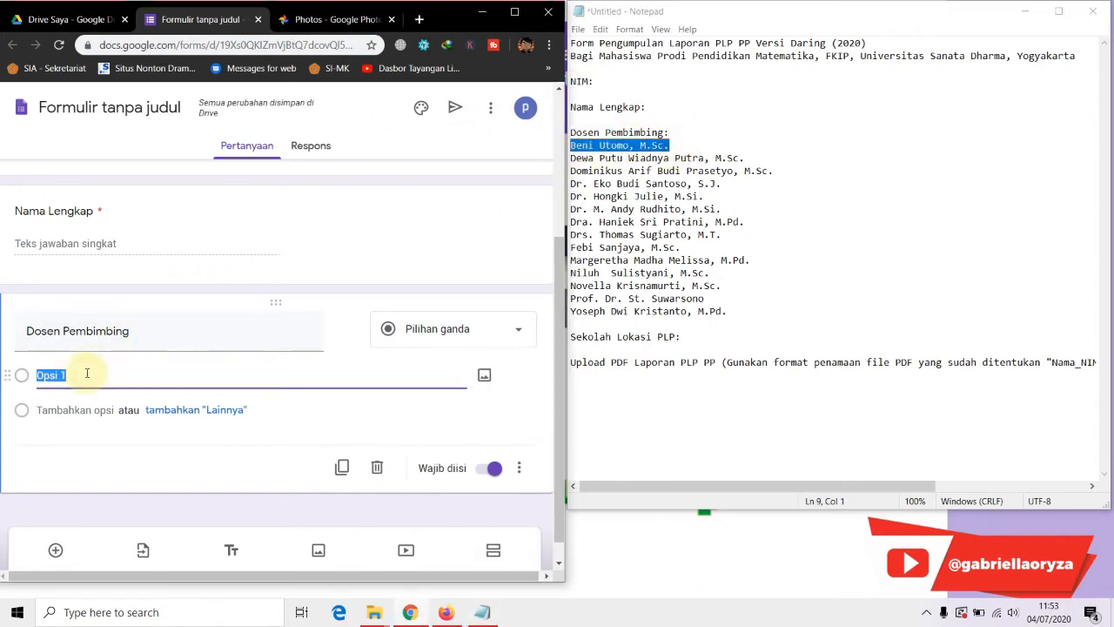
key(ctrl+v)
drag(718, 146, 570, 157)
click(750, 154)
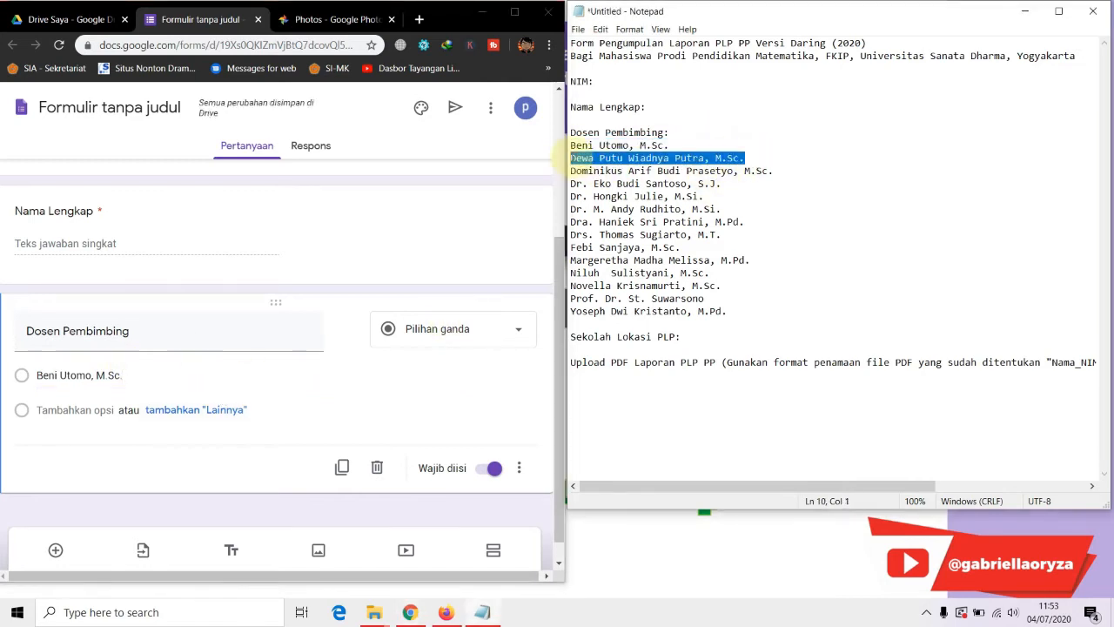
key(ctrl+c)
click(80, 409)
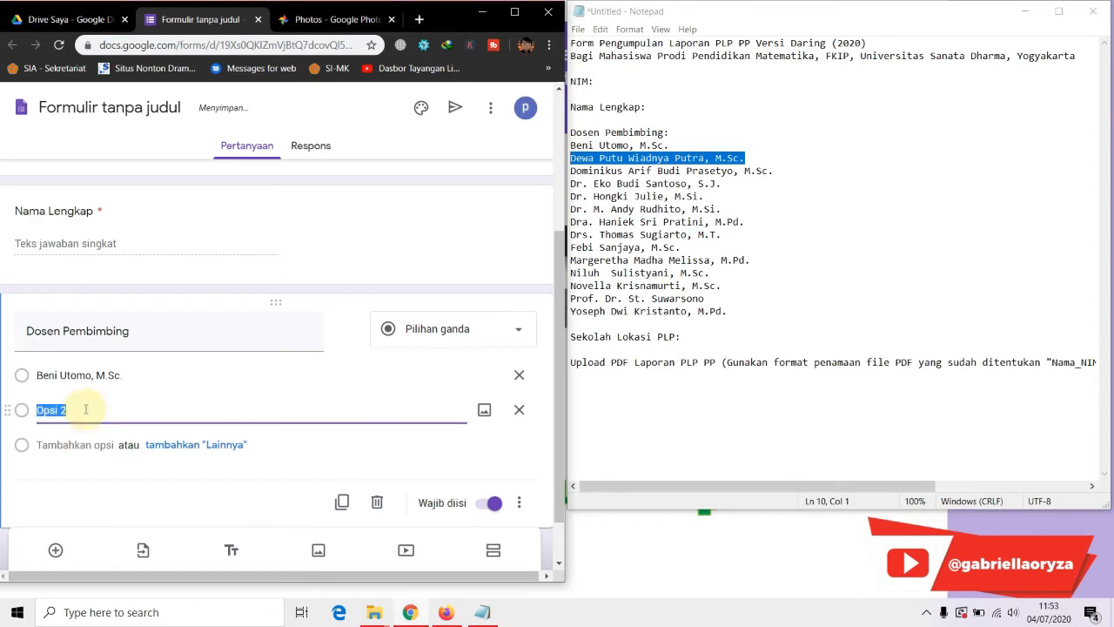
key(ctrl+v)
click(679, 171)
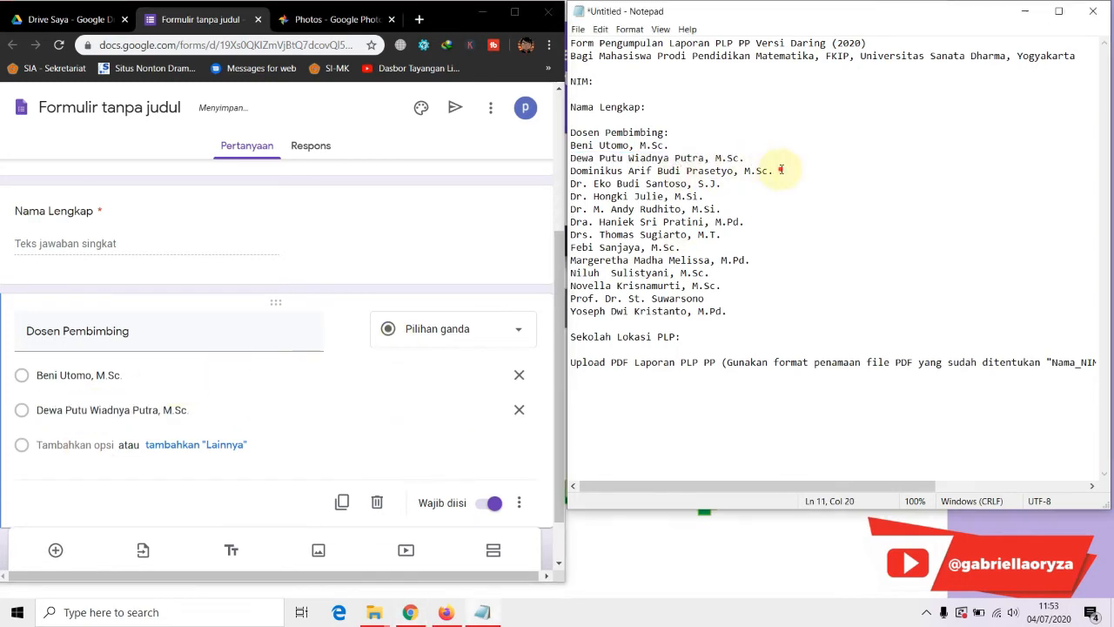
drag(776, 171, 574, 169)
key(ctrl+c)
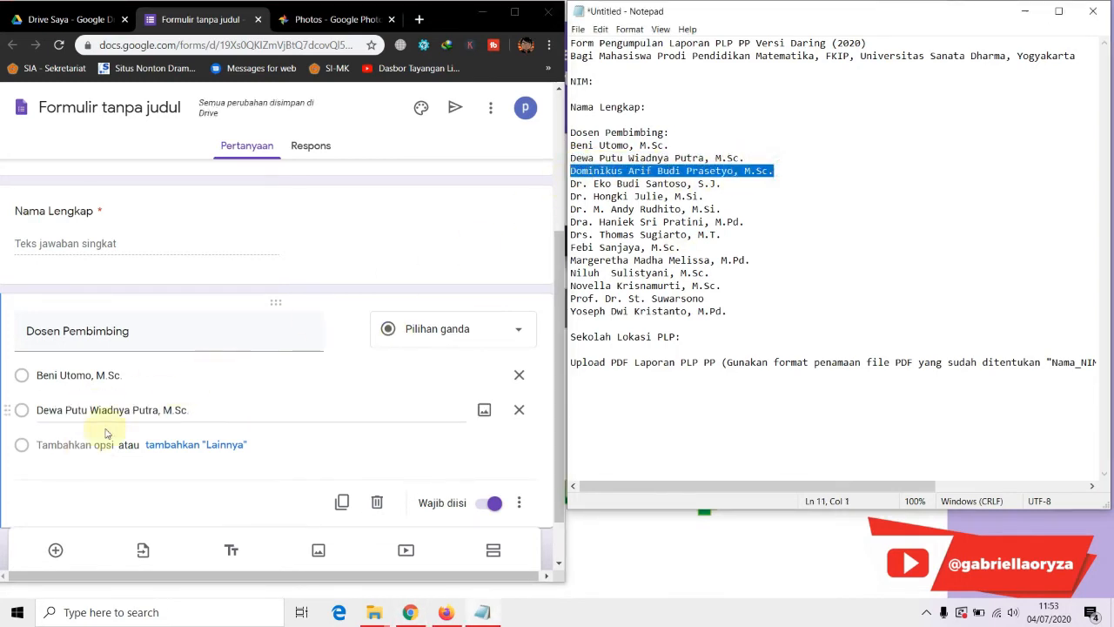
click(66, 444)
key(ctrl+v)
drag(724, 183, 572, 185)
key(ctrl+c)
click(66, 478)
key(ctrl+v)
Add the next batch of lecturer names from the notes as further options
scroll(281, 371, down, 2)
drag(704, 196, 572, 196)
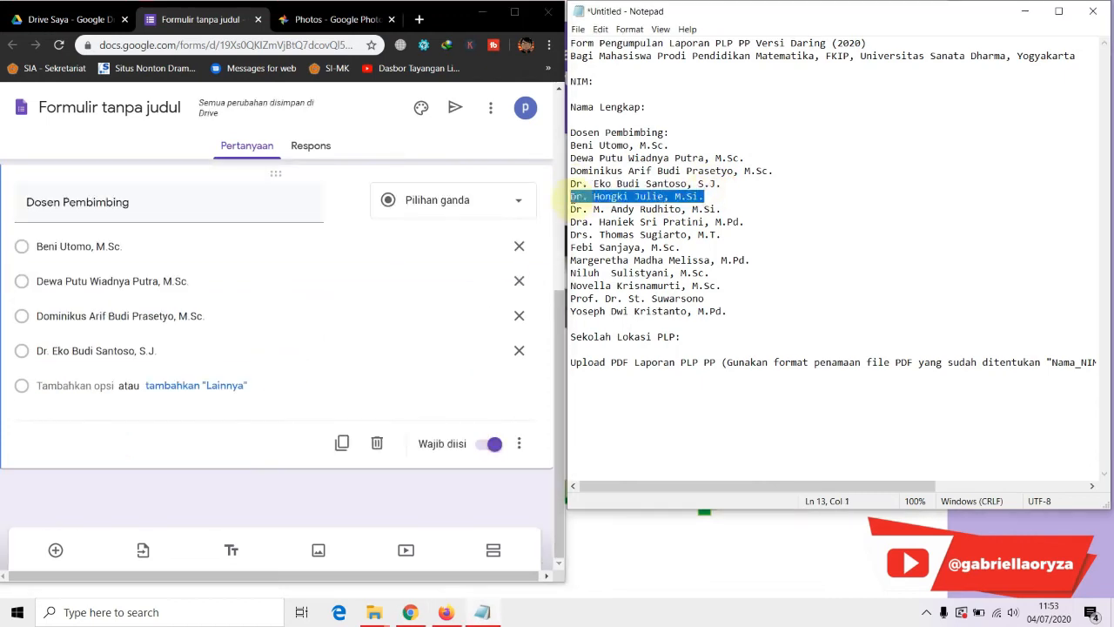
key(ctrl+c)
click(74, 386)
key(ctrl+v)
click(87, 420)
drag(723, 209, 576, 223)
key(ctrl+v)
click(66, 455)
key(ctrl+v)
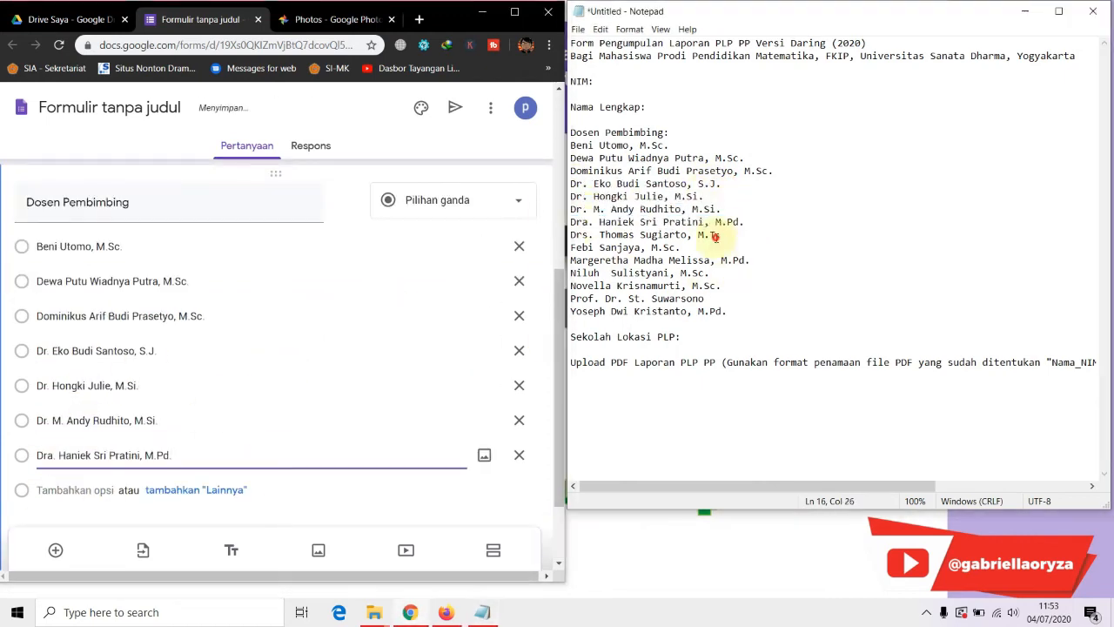
drag(722, 235, 571, 235)
click(75, 490)
key(ctrl+v)
drag(680, 247, 572, 247)
click(78, 524)
key(ctrl+v)
Paste the remaining lecturer names to reach fourteen options, then select the 'Sekolah Lokasi PLP:' label
scroll(136, 420, down, 2)
drag(749, 260, 571, 260)
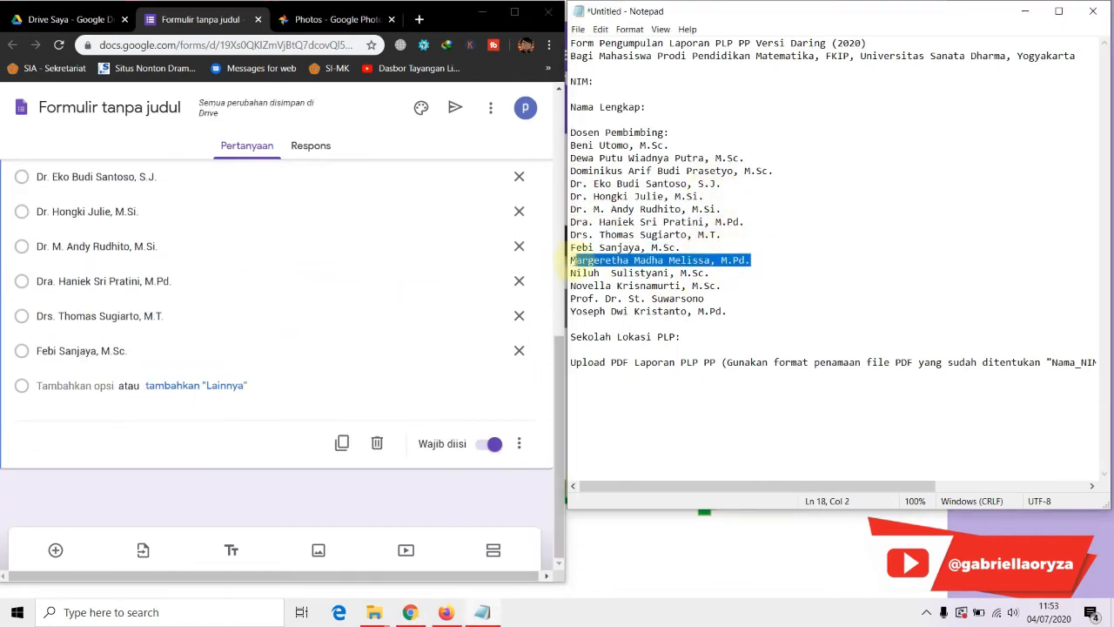
click(75, 386)
key(ctrl+v)
click(99, 420)
drag(709, 273, 572, 285)
key(ctrl+v)
click(574, 299)
click(79, 455)
key(ctrl+v)
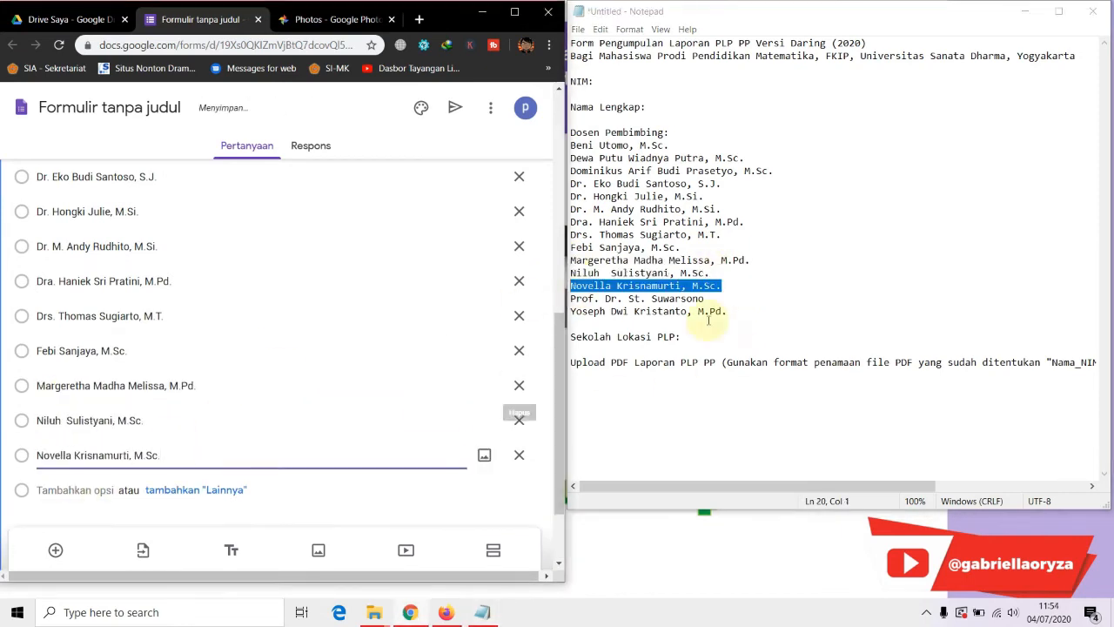
drag(704, 298, 572, 312)
click(78, 490)
key(ctrl+v)
click(89, 446)
key(ctrl+v)
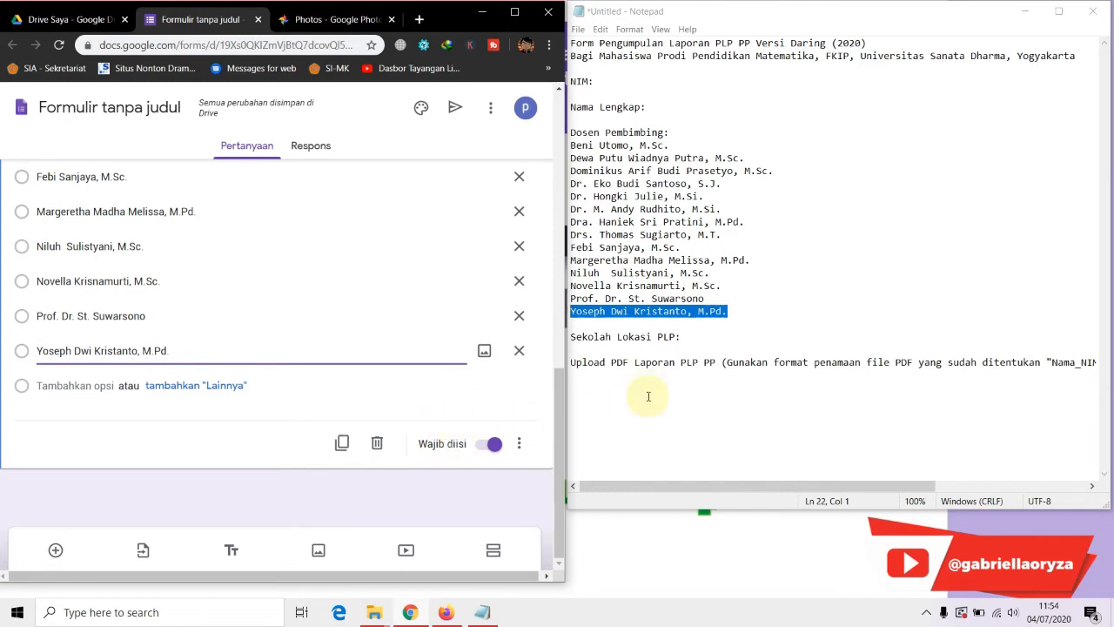
drag(682, 336, 572, 331)
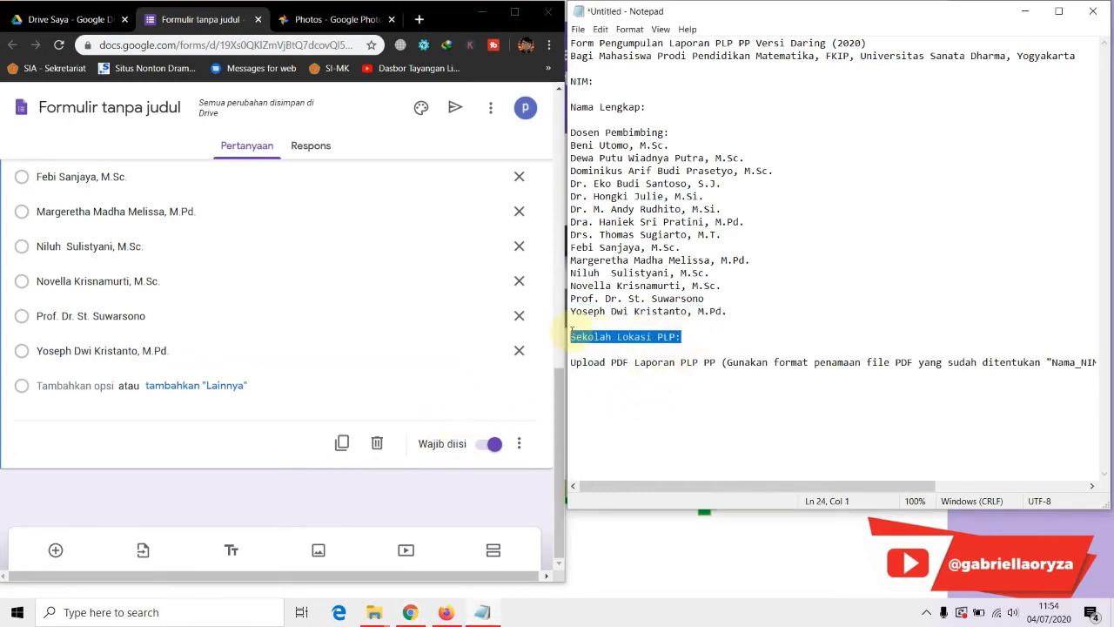
Add a short-answer question titled 'Sekolah Lokasi PLP' below the lecturer list
click(514, 12)
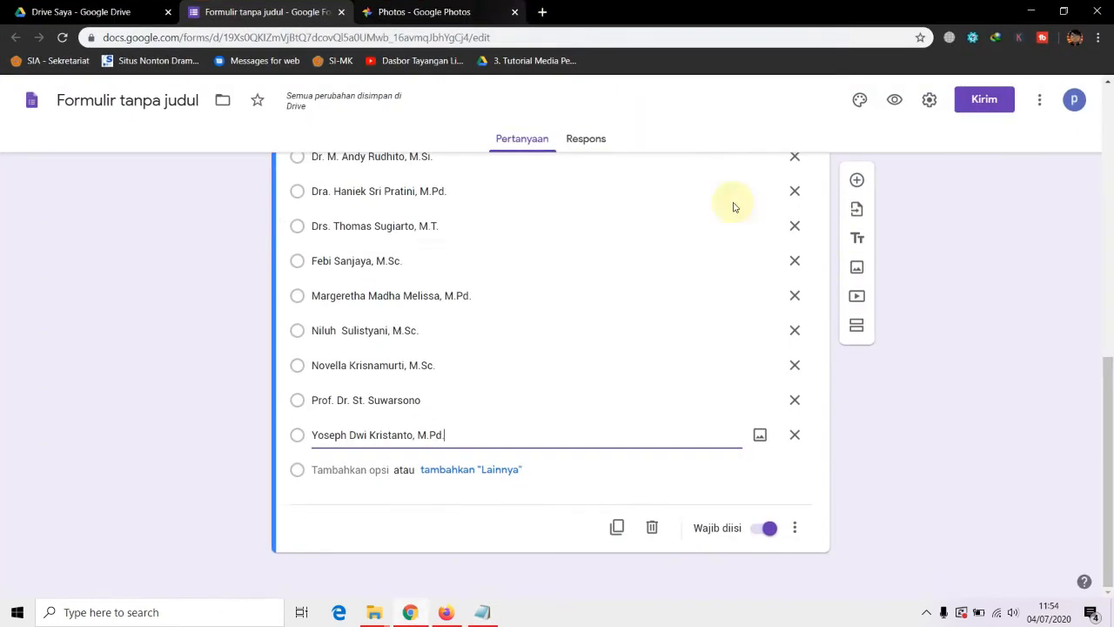
click(856, 179)
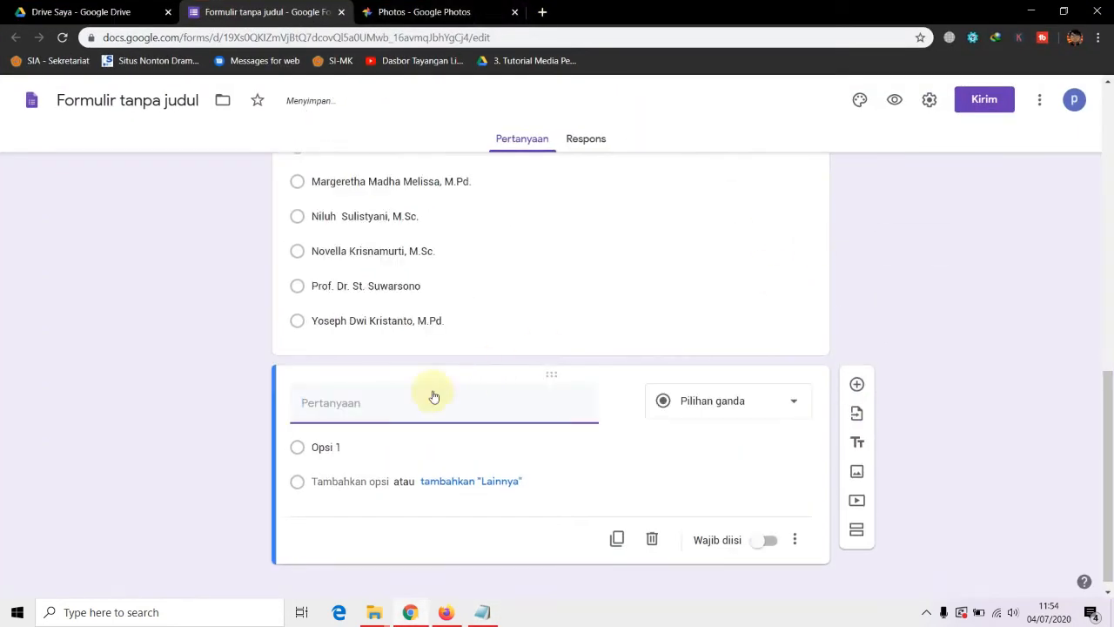
key(ctrl+v)
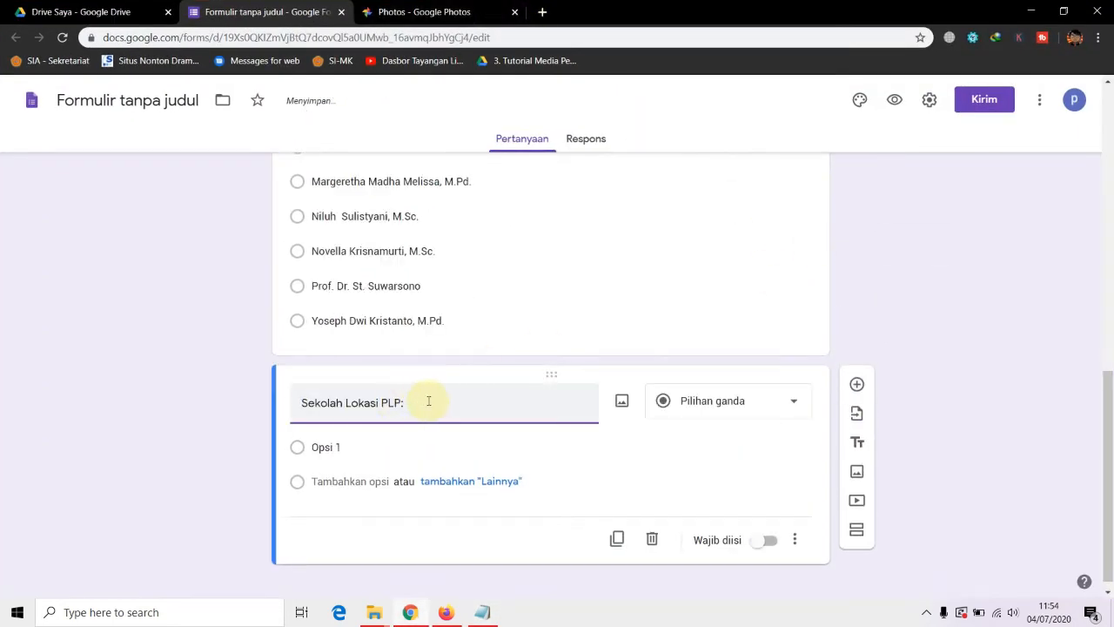
click(701, 400)
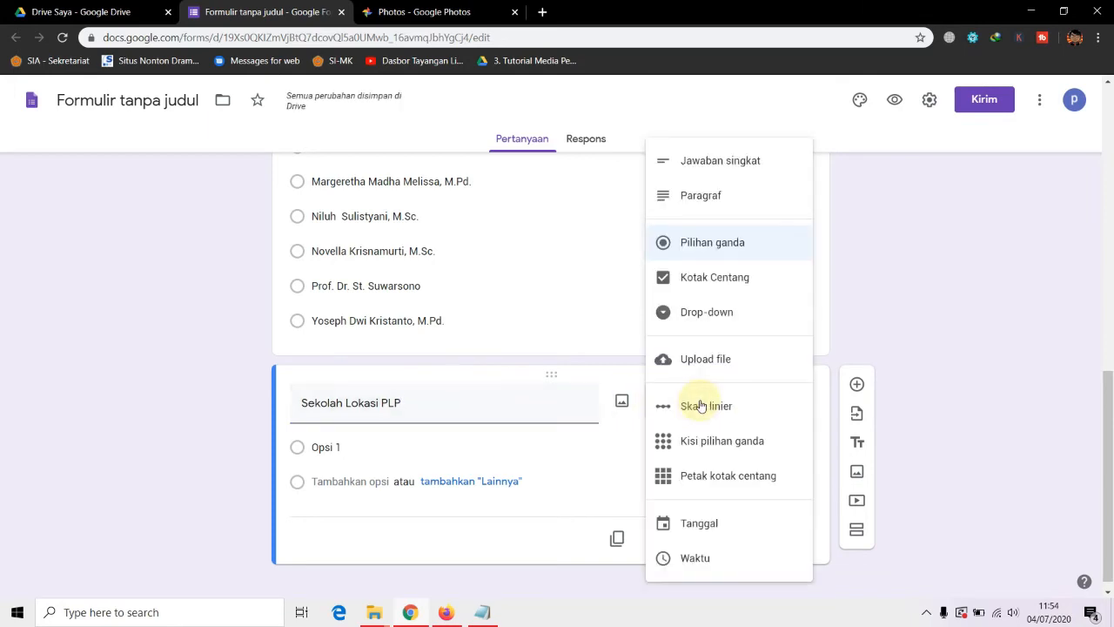
click(734, 165)
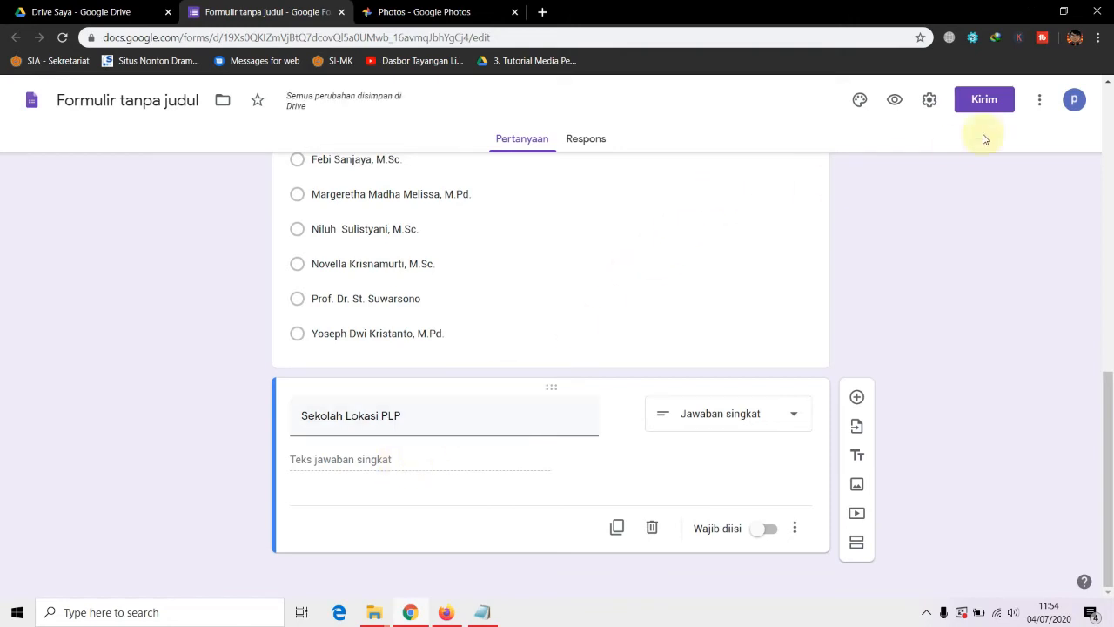
Make Sekolah Lokasi PLP required, duplicate it, and select the upload line in the notes
click(1063, 11)
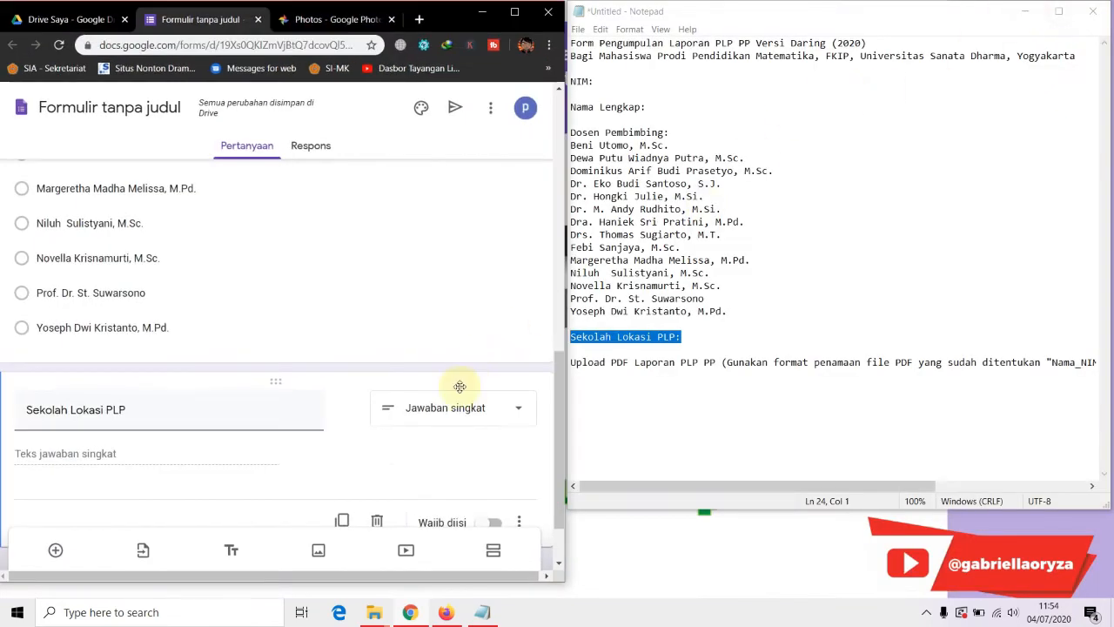
click(599, 364)
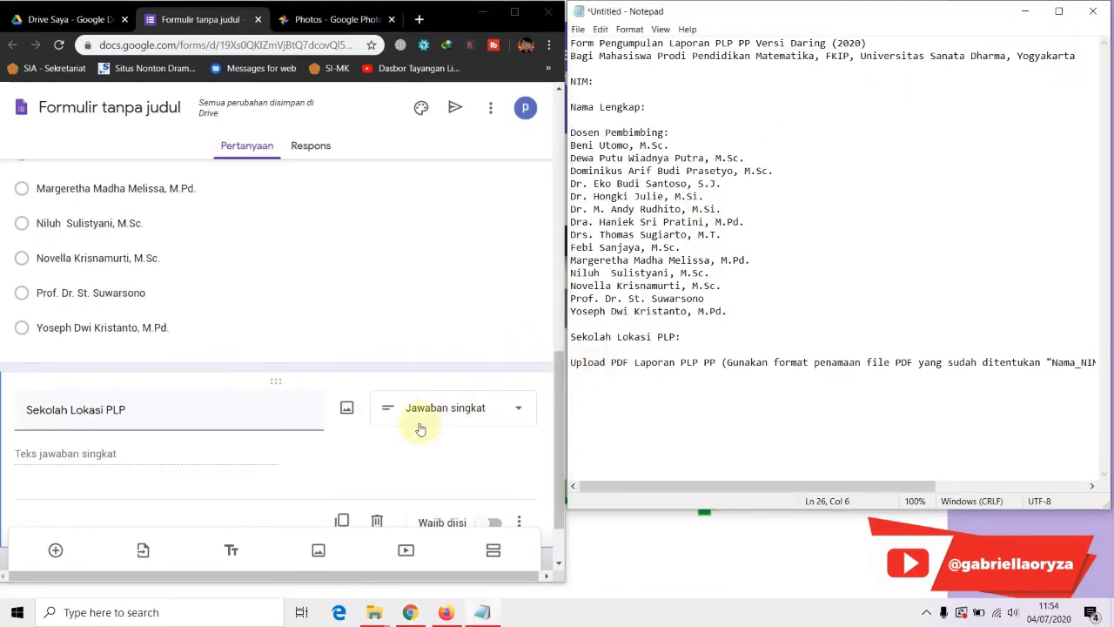
scroll(435, 415, down, 1)
click(496, 446)
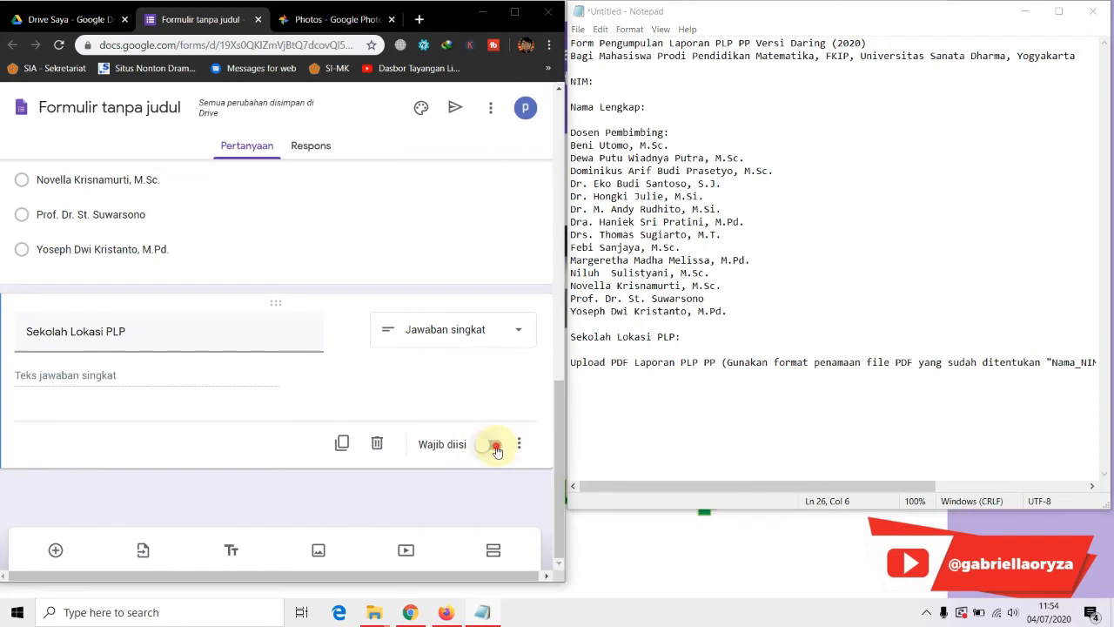
click(343, 445)
click(605, 362)
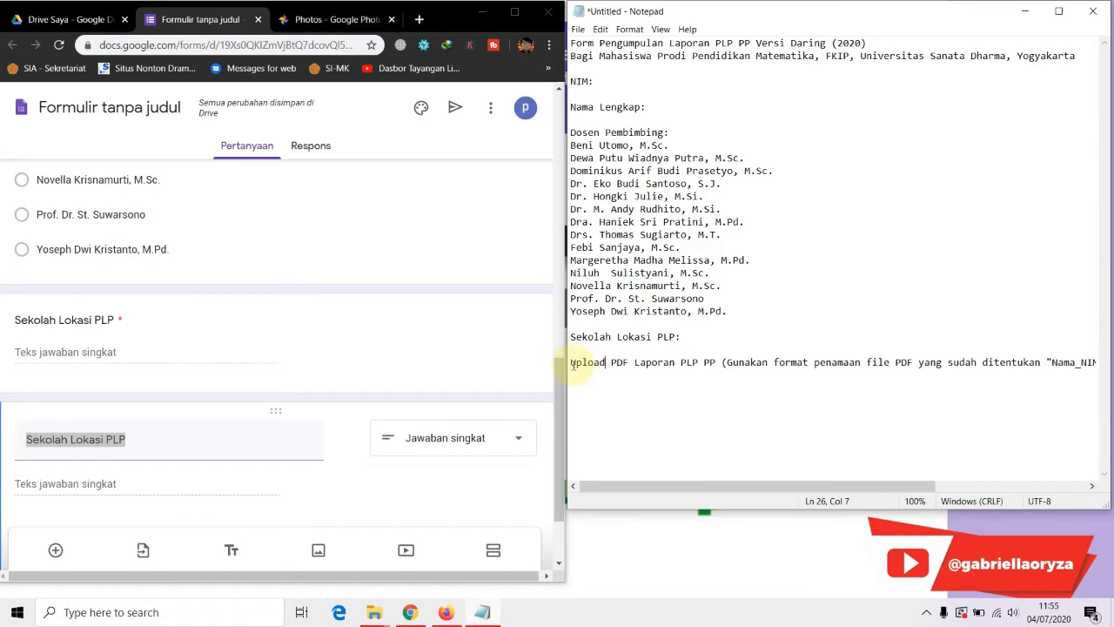
drag(570, 364, 1113, 358)
key(ctrl+c)
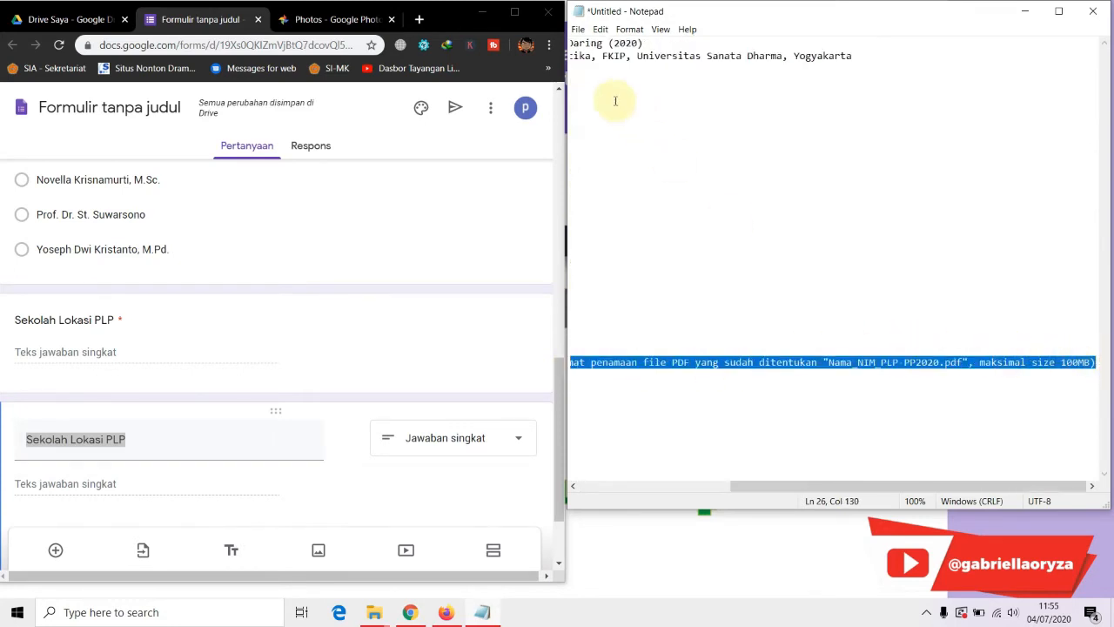
Make the copy a file-upload question titled with the PDF upload and Nama_NIM_PLP-PP2020.pdf naming instructions
click(513, 12)
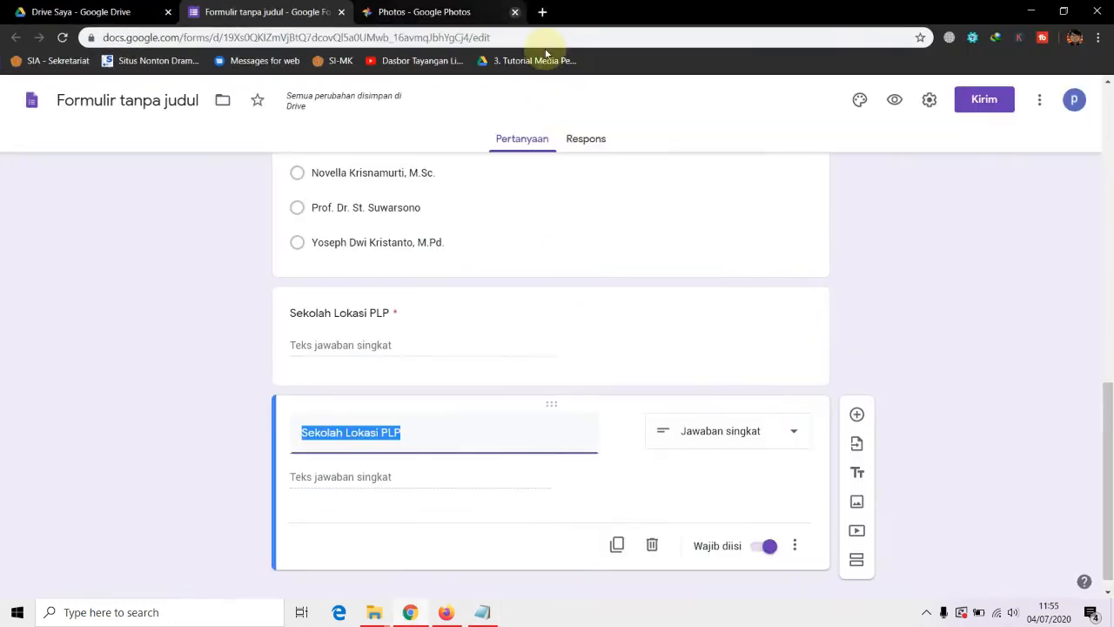
click(794, 433)
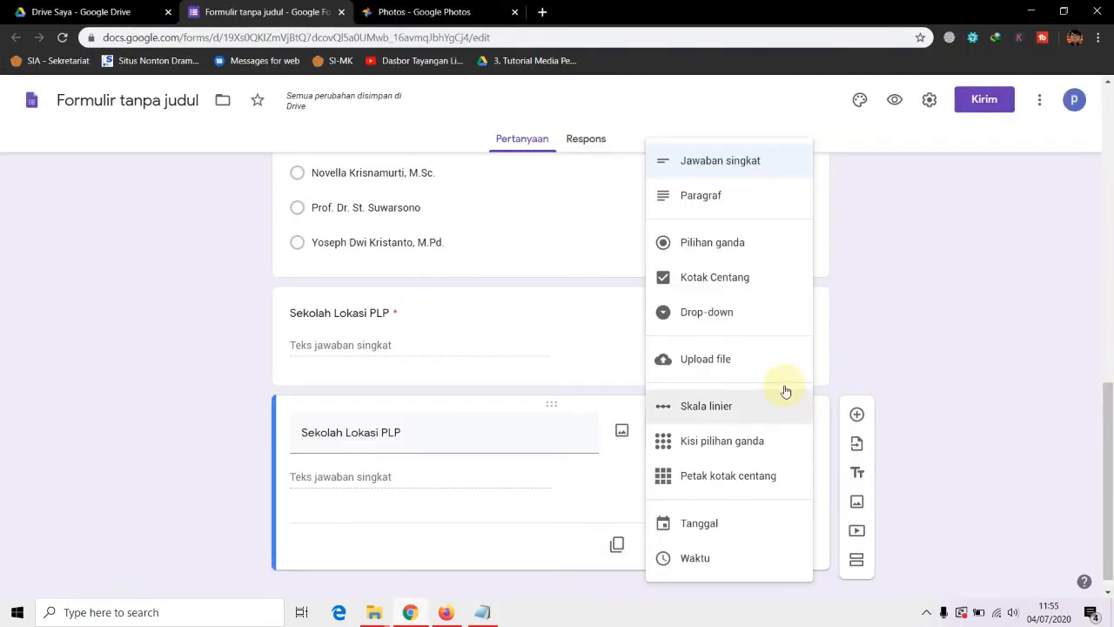
click(723, 359)
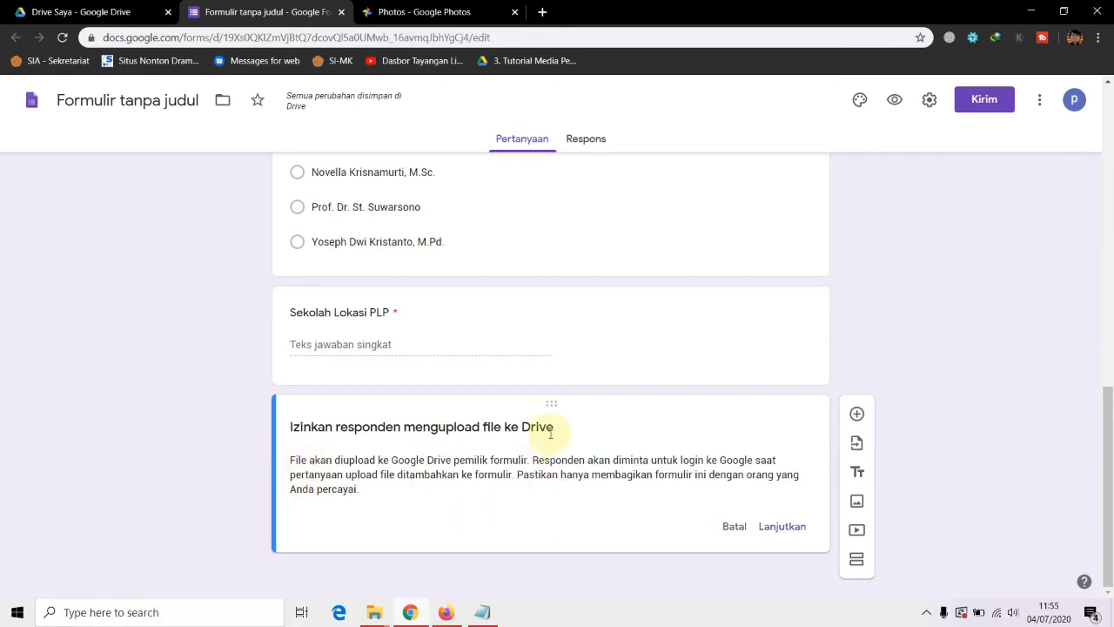
click(777, 527)
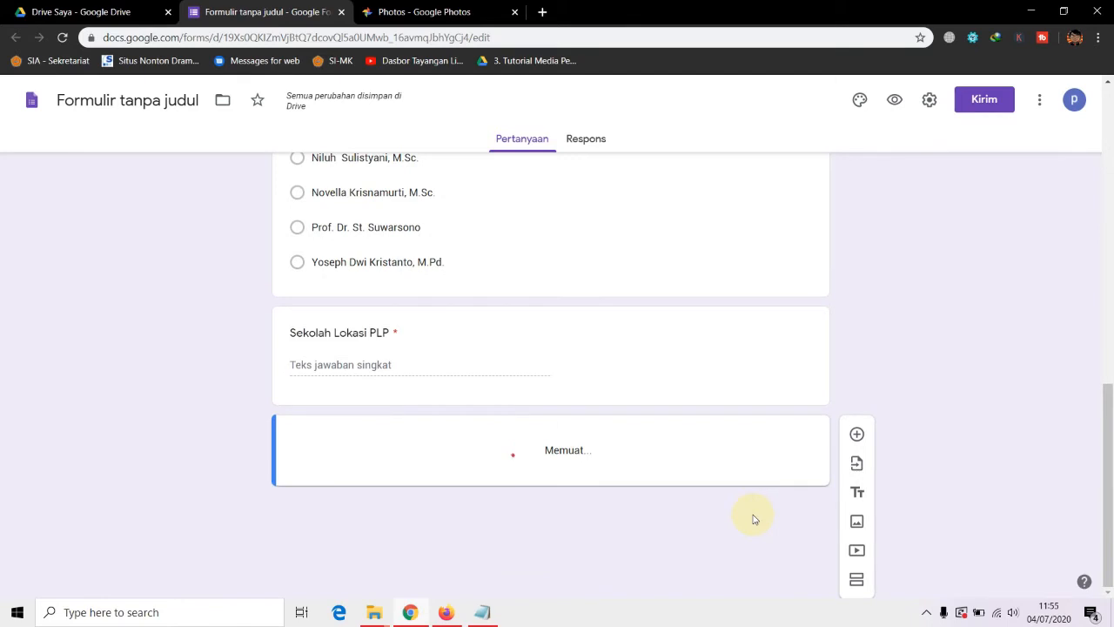
drag(438, 451, 285, 457)
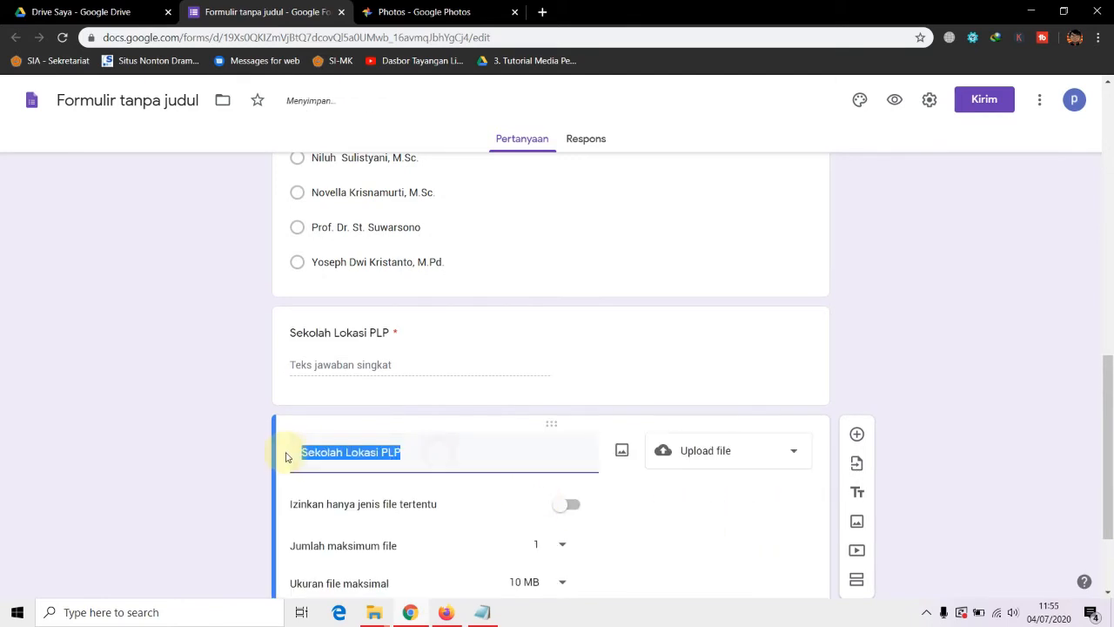
key(ctrl+v)
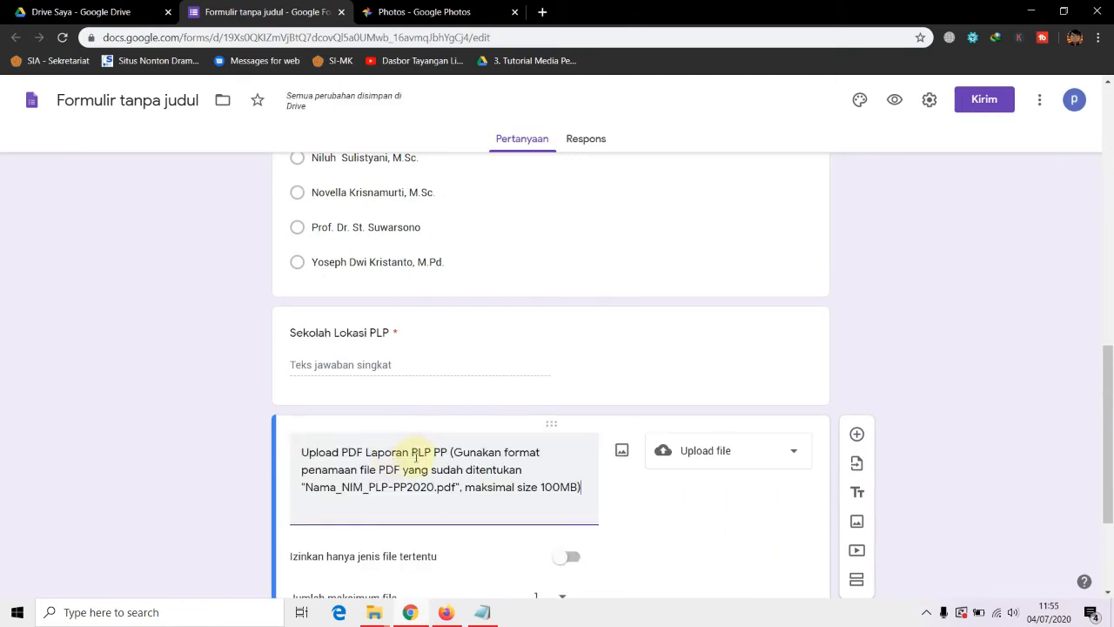
scroll(459, 478, down, 1)
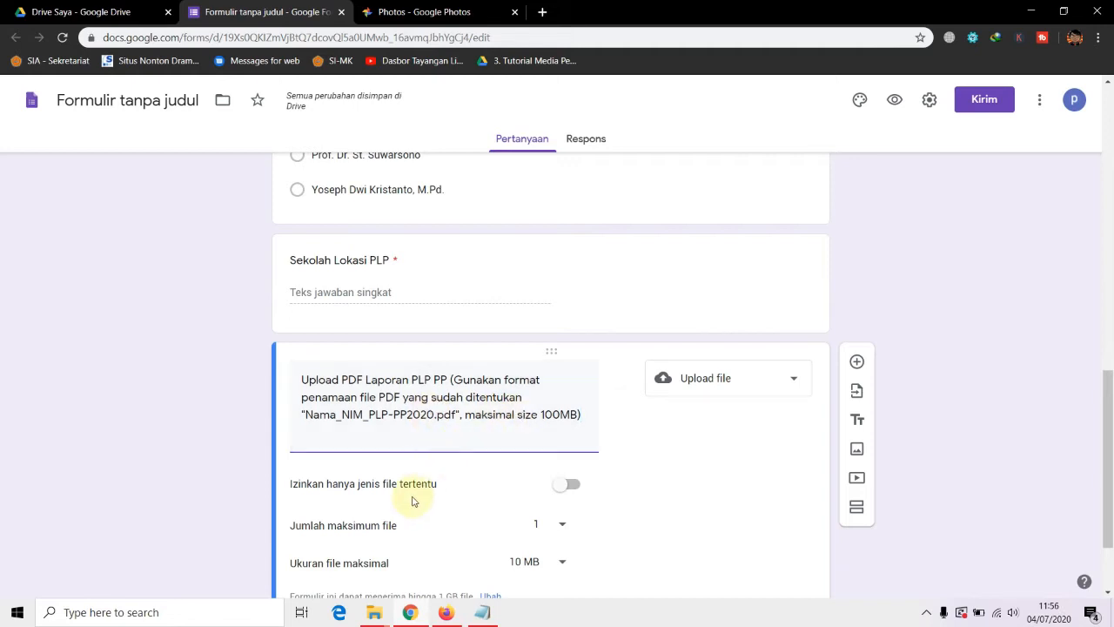
Restrict the upload question to PDF files only
scroll(499, 461, down, 1)
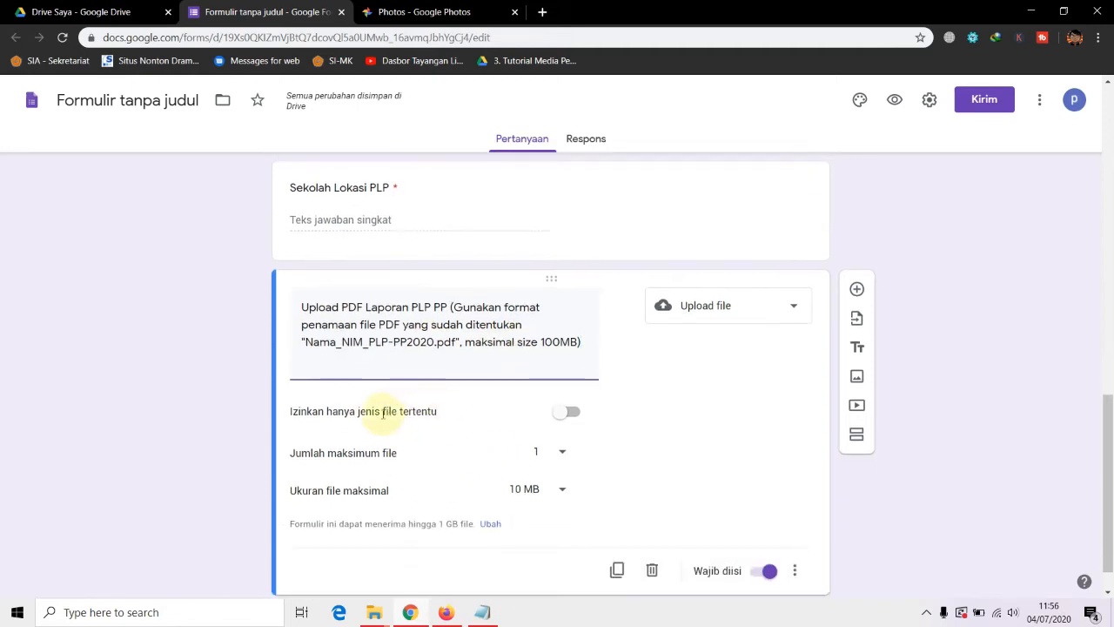
click(568, 414)
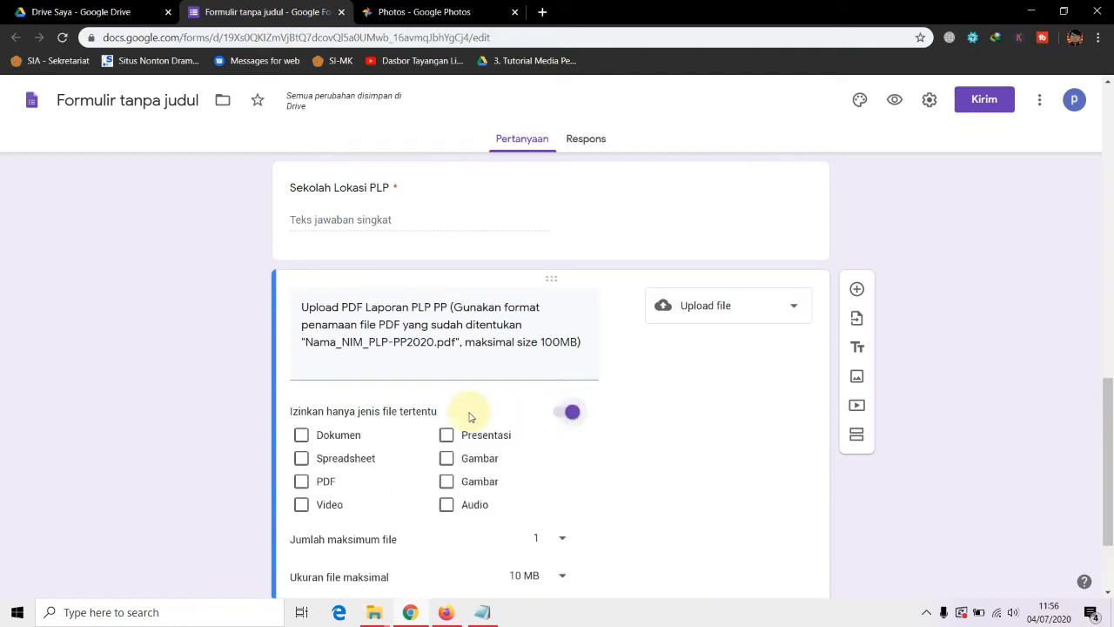
click(301, 482)
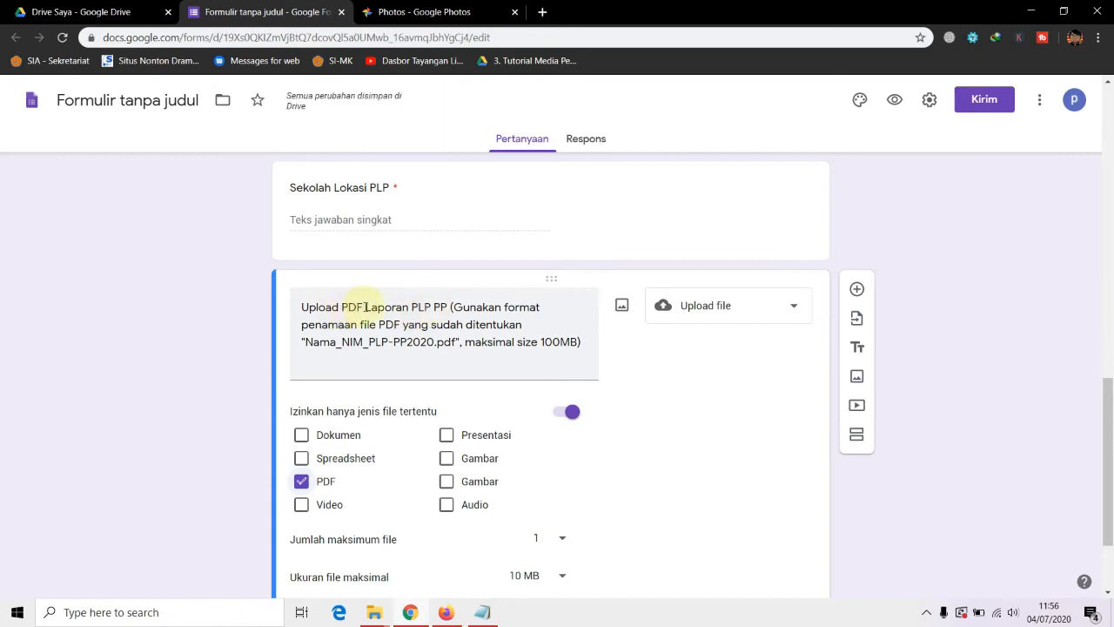
click(304, 483)
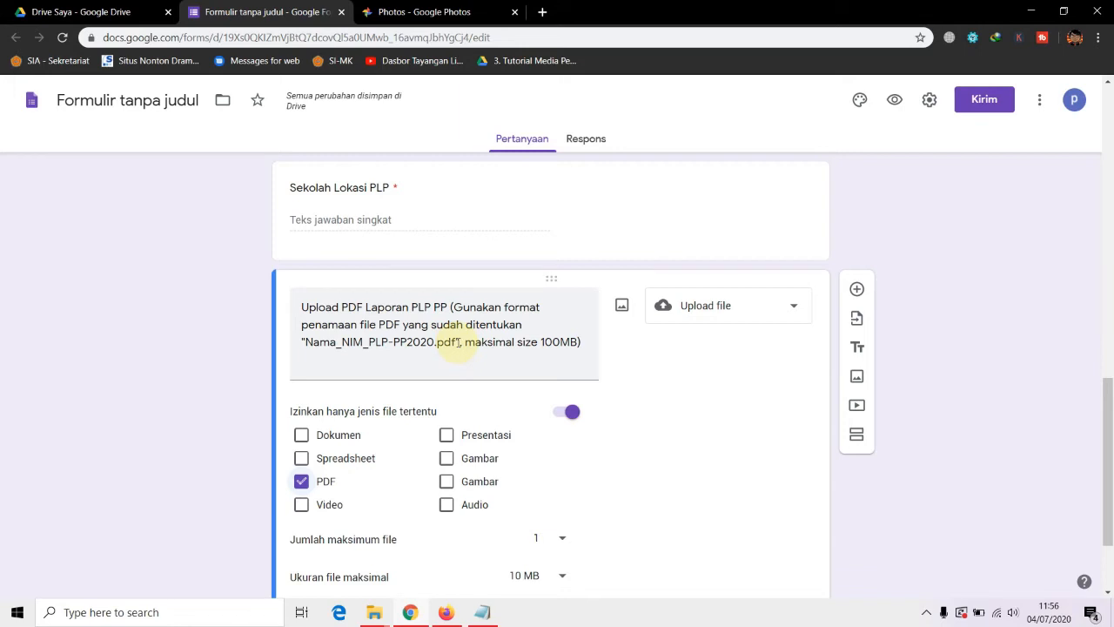
Keep the upload limit at 1 file and set the maximum file size to 100 MB
scroll(413, 442, down, 2)
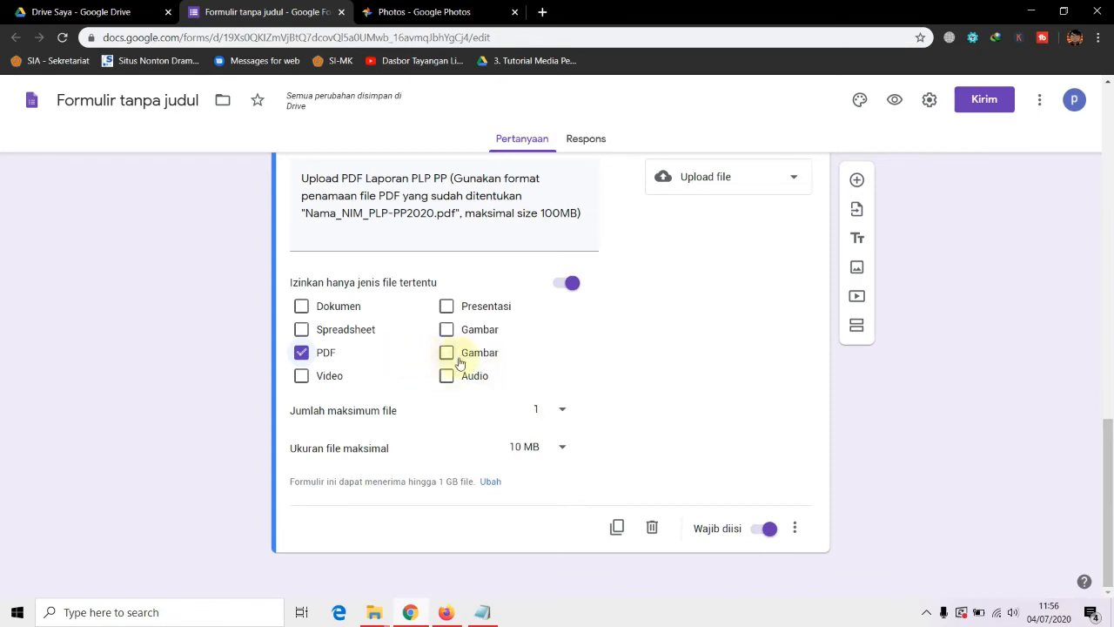
scroll(551, 374, up, 1)
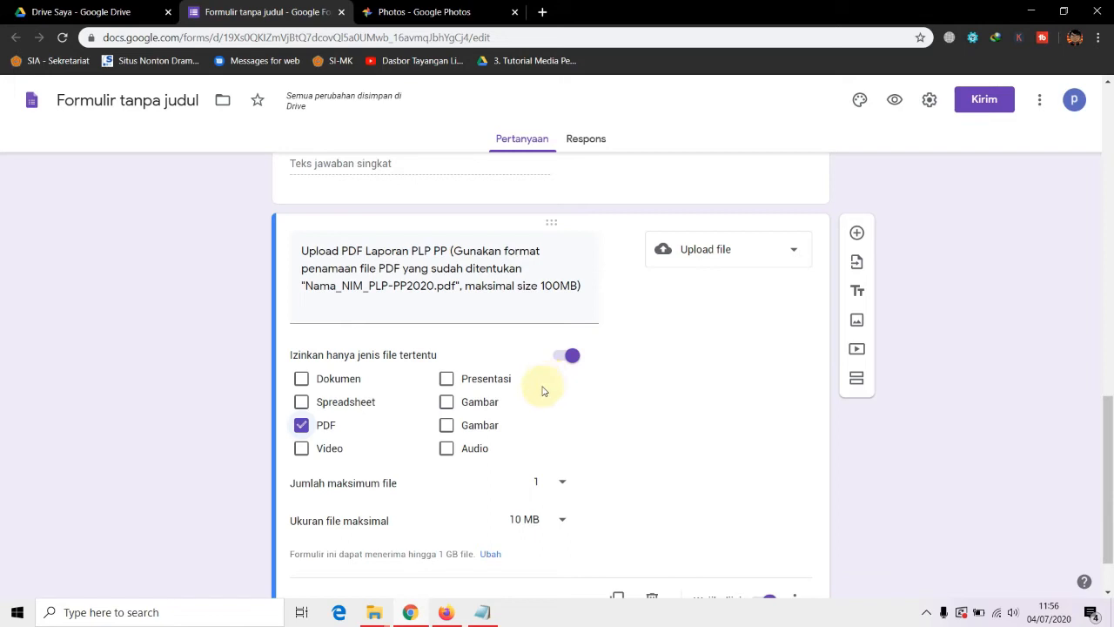
scroll(535, 393, down, 1)
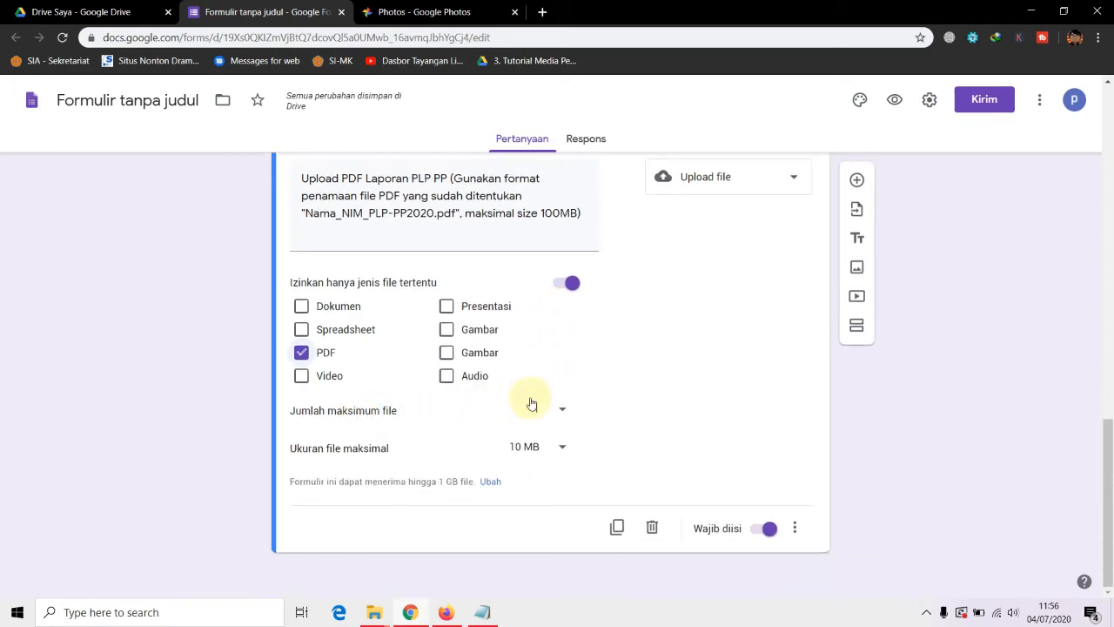
click(561, 413)
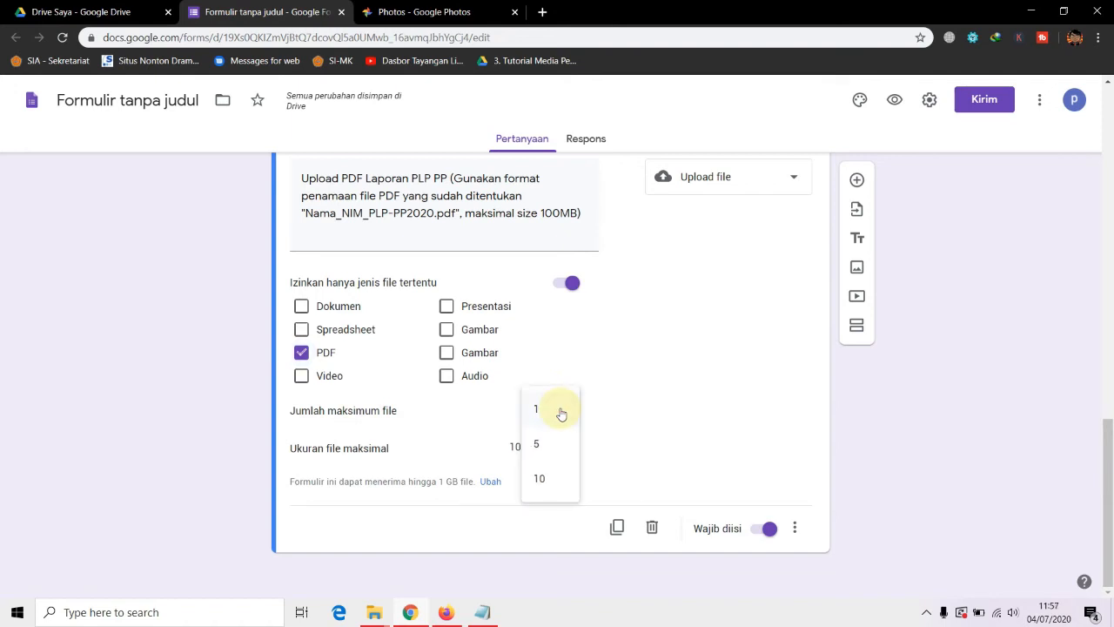
click(555, 411)
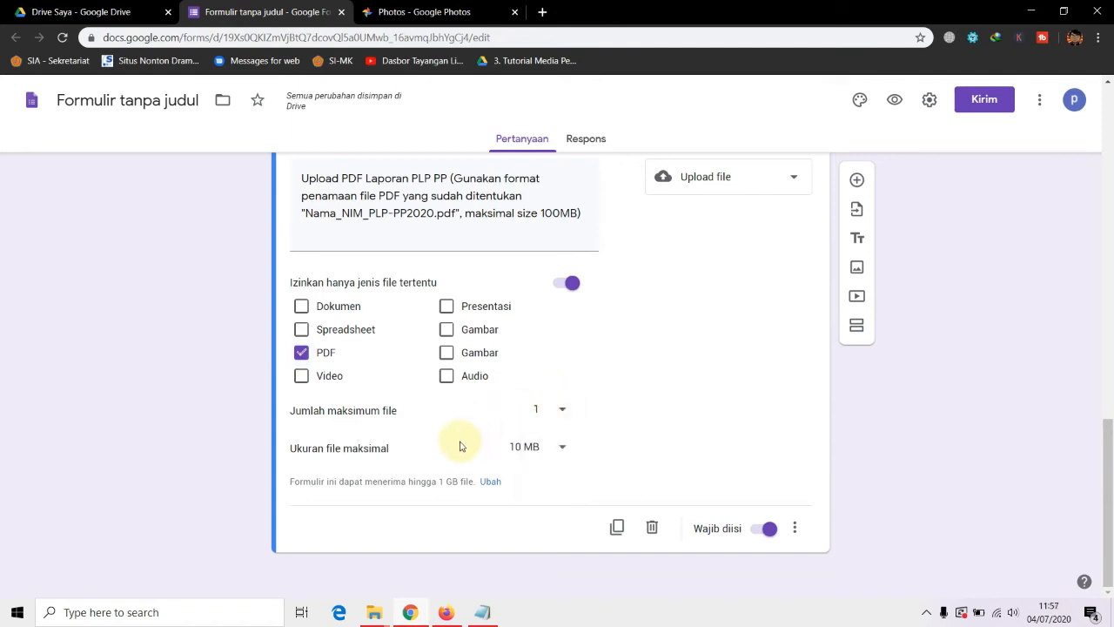
click(557, 449)
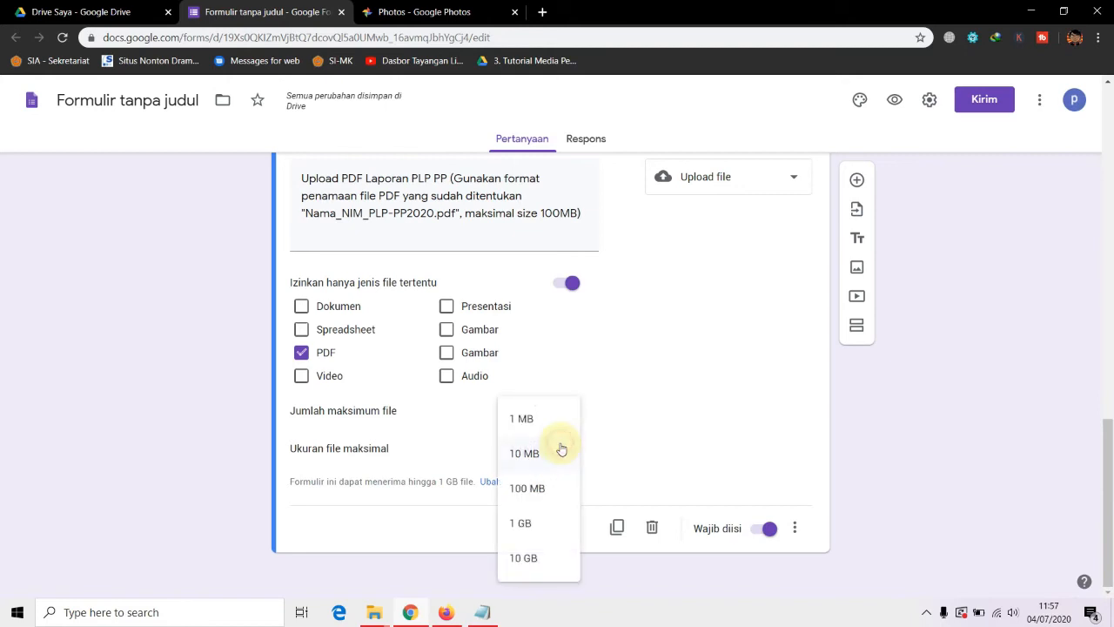
click(534, 493)
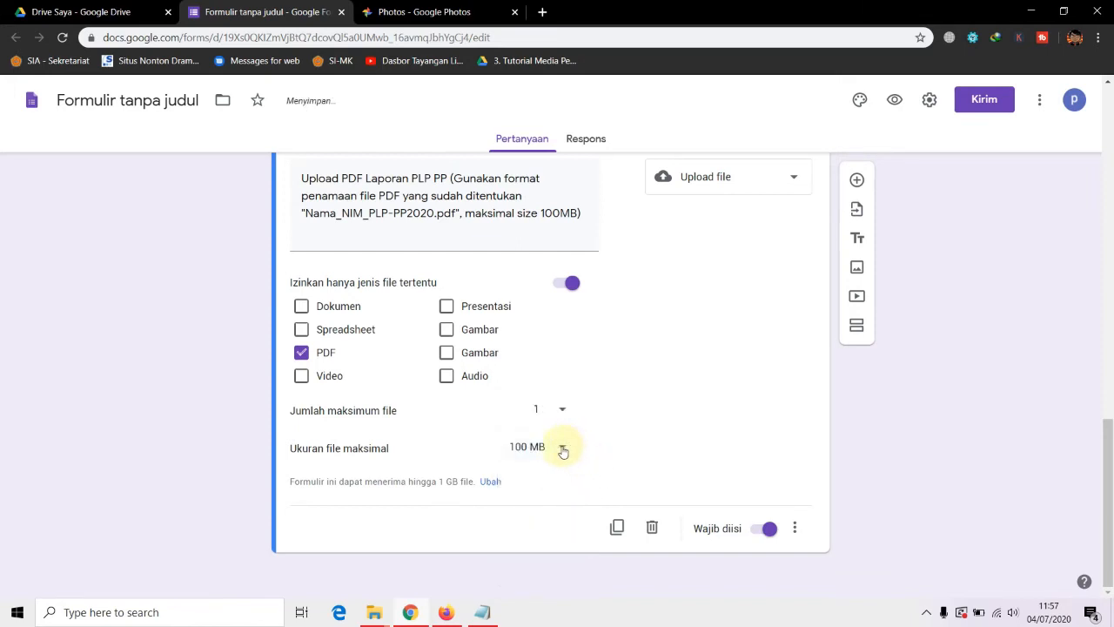
click(564, 450)
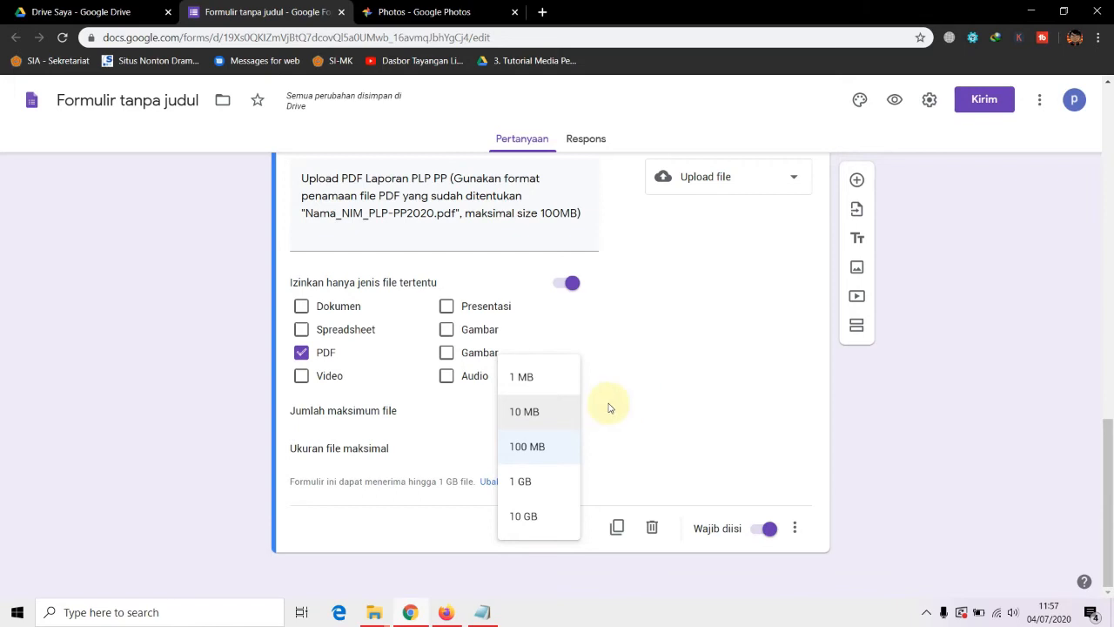
click(525, 448)
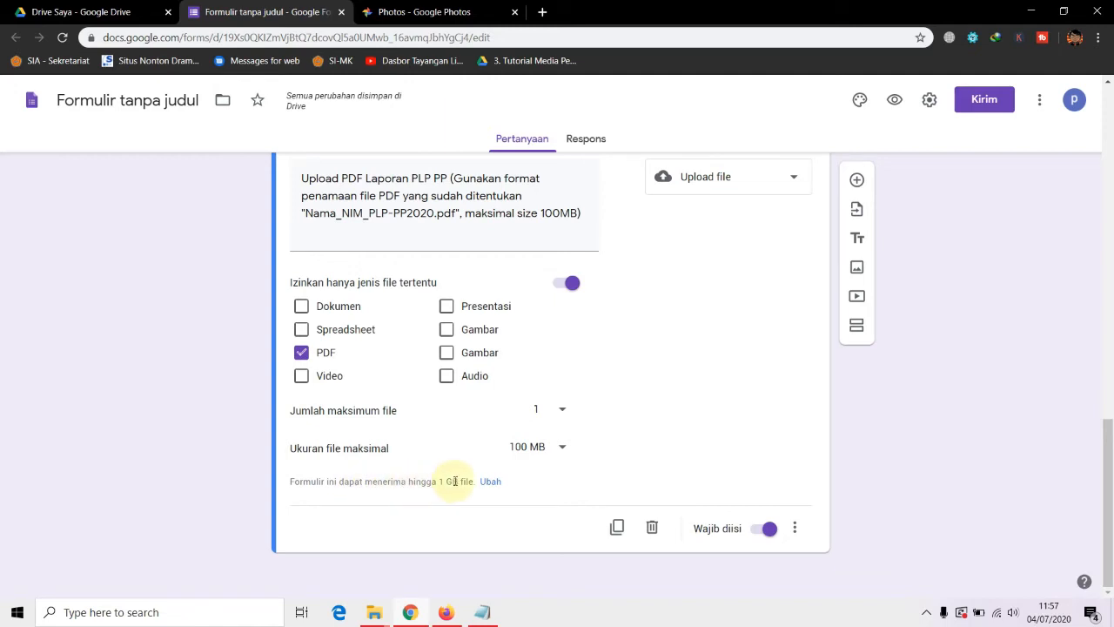
Turn on email address collection and always send respondents a receipt of their response
click(487, 483)
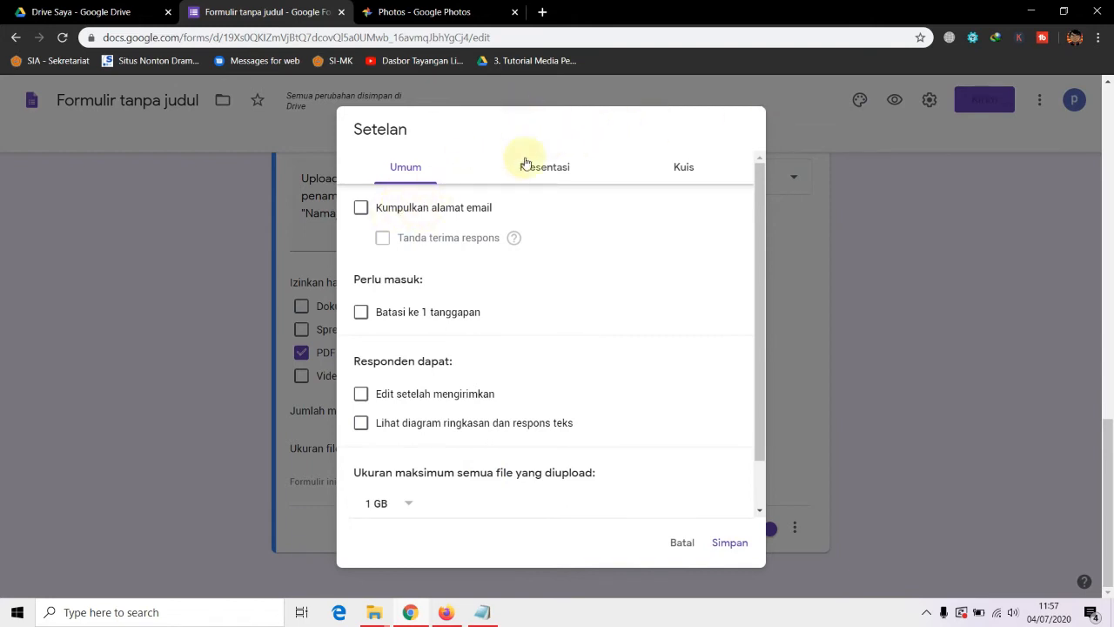
click(683, 547)
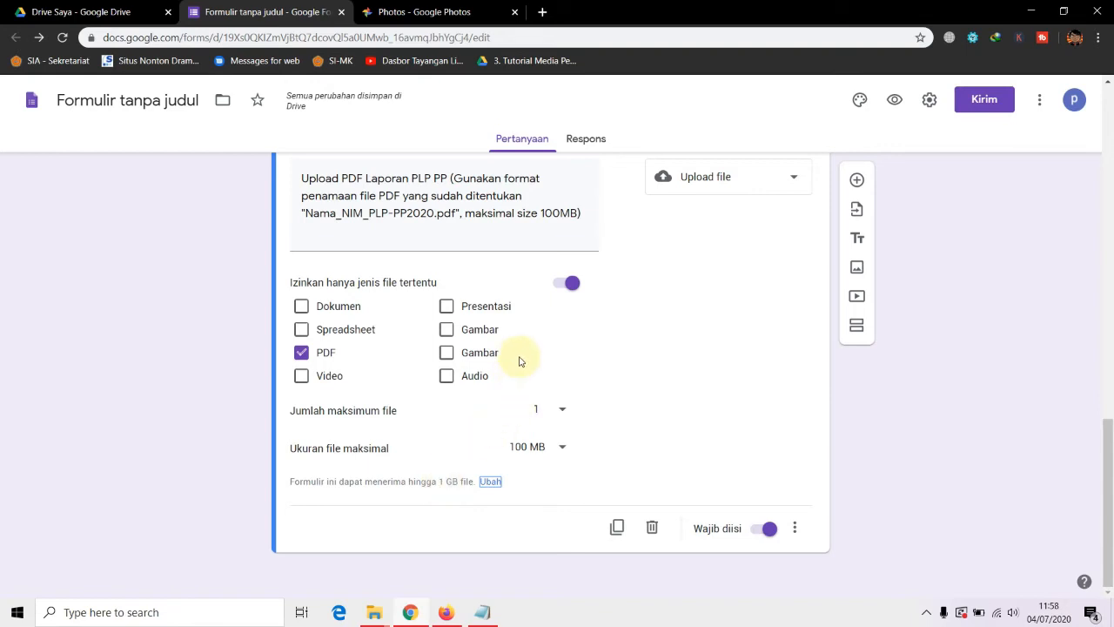
click(488, 484)
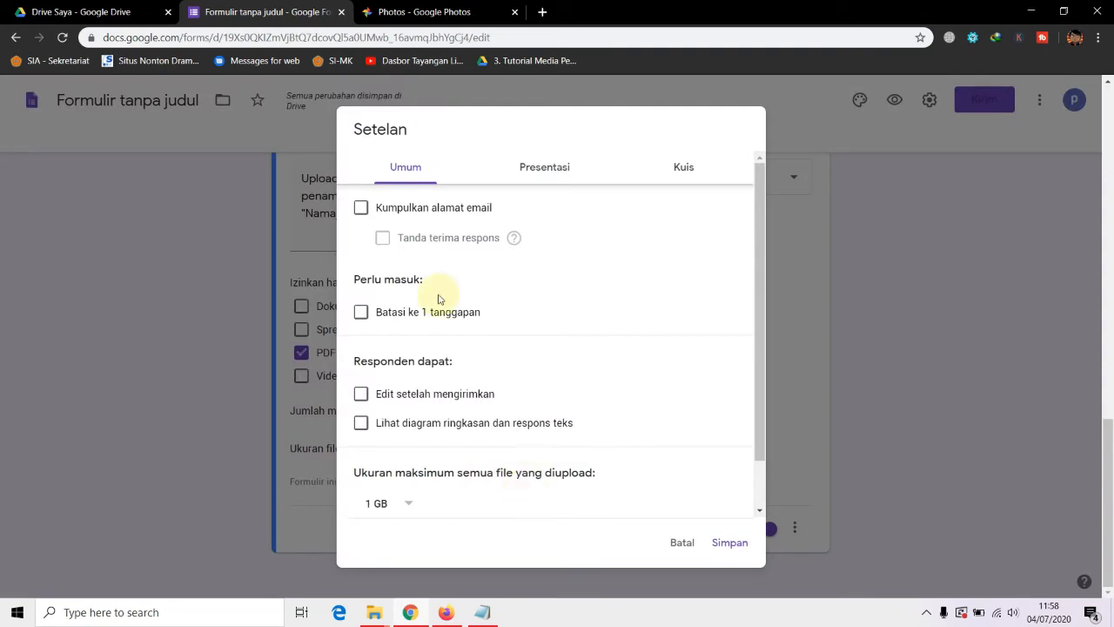
click(409, 212)
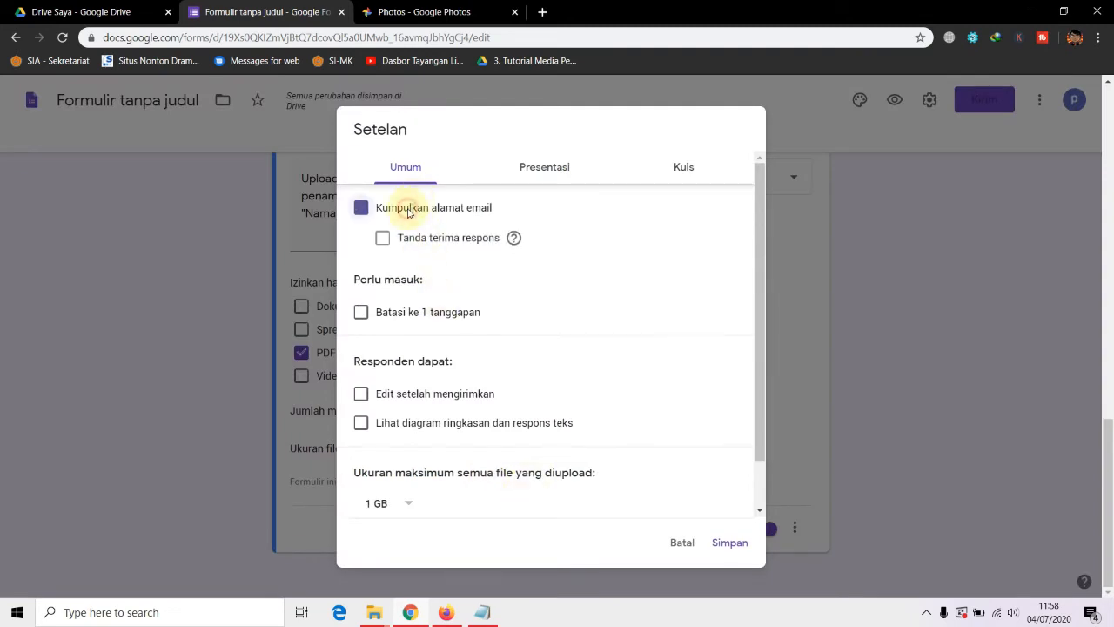
click(385, 243)
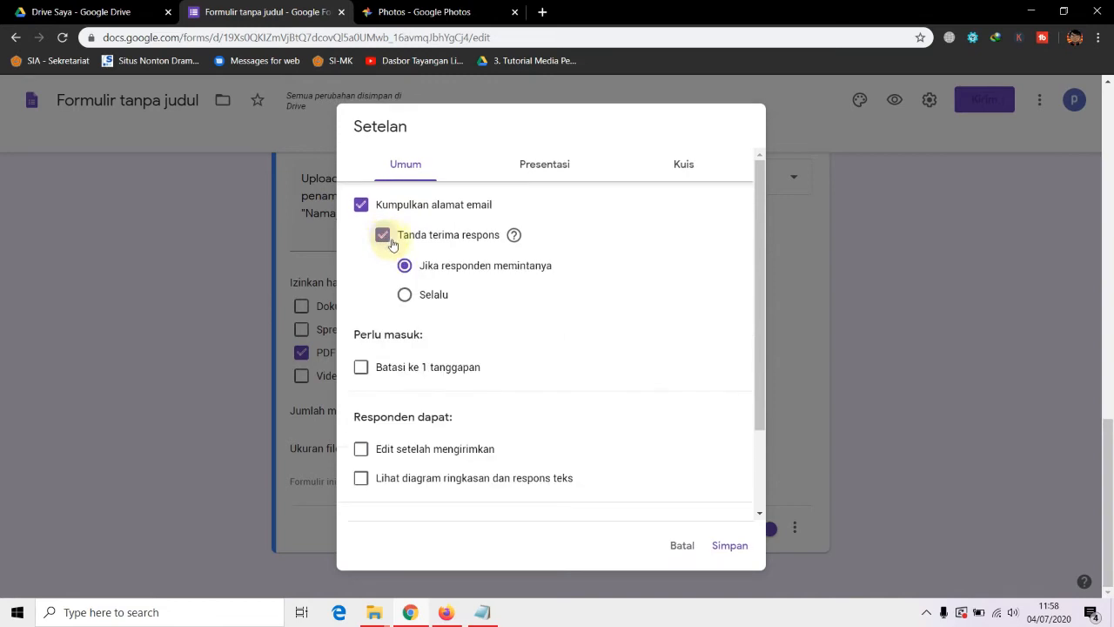
click(405, 297)
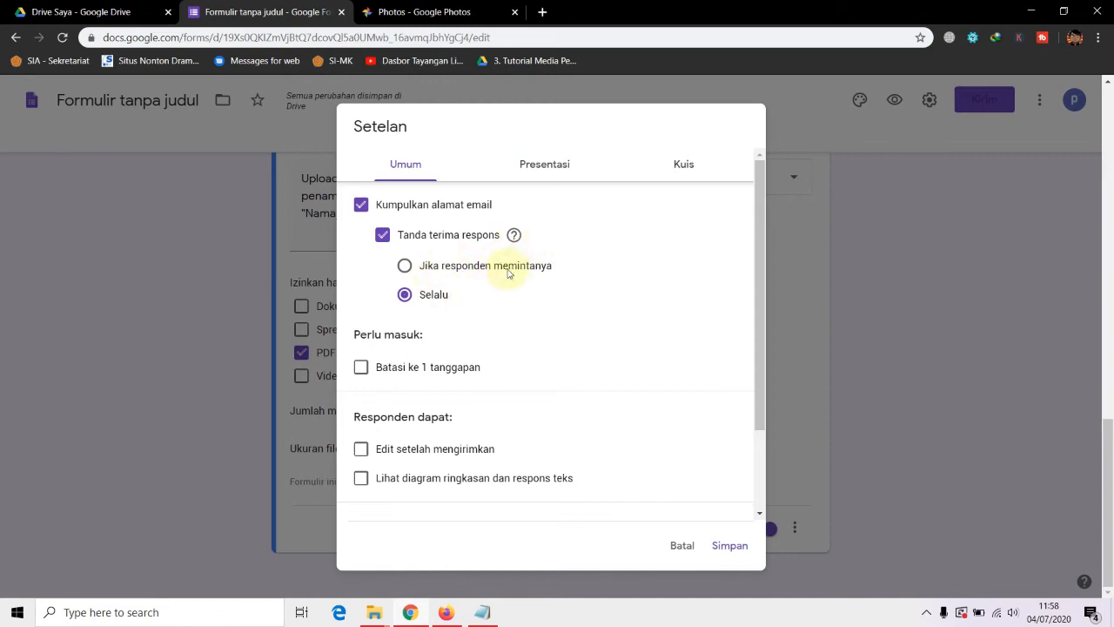
Let respondents edit answers after submitting, leaving the one-response limit off
click(363, 369)
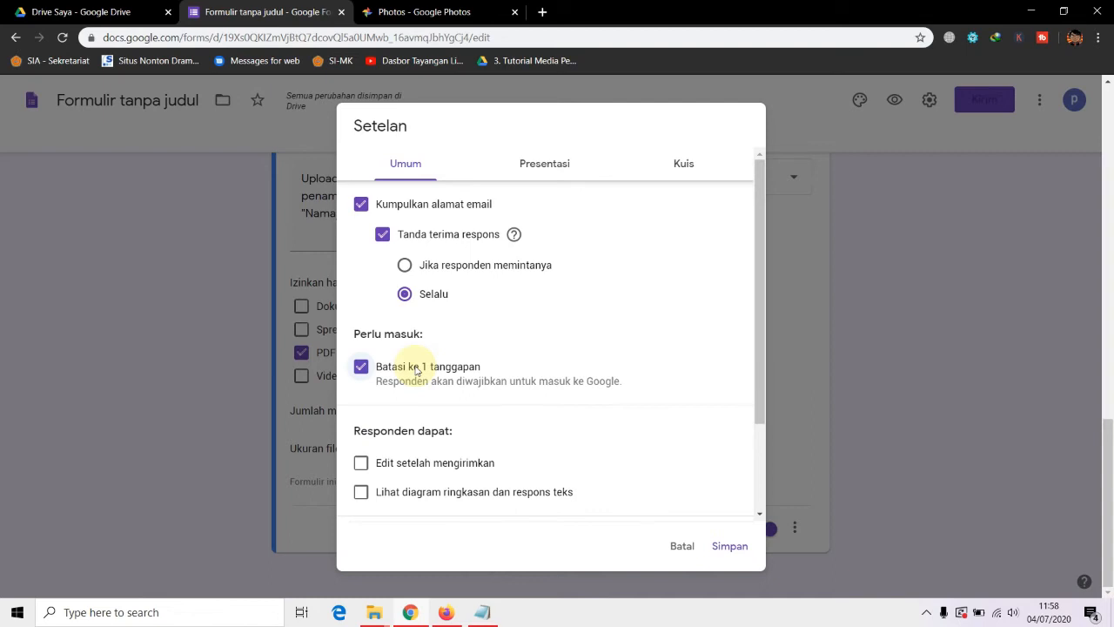
click(361, 366)
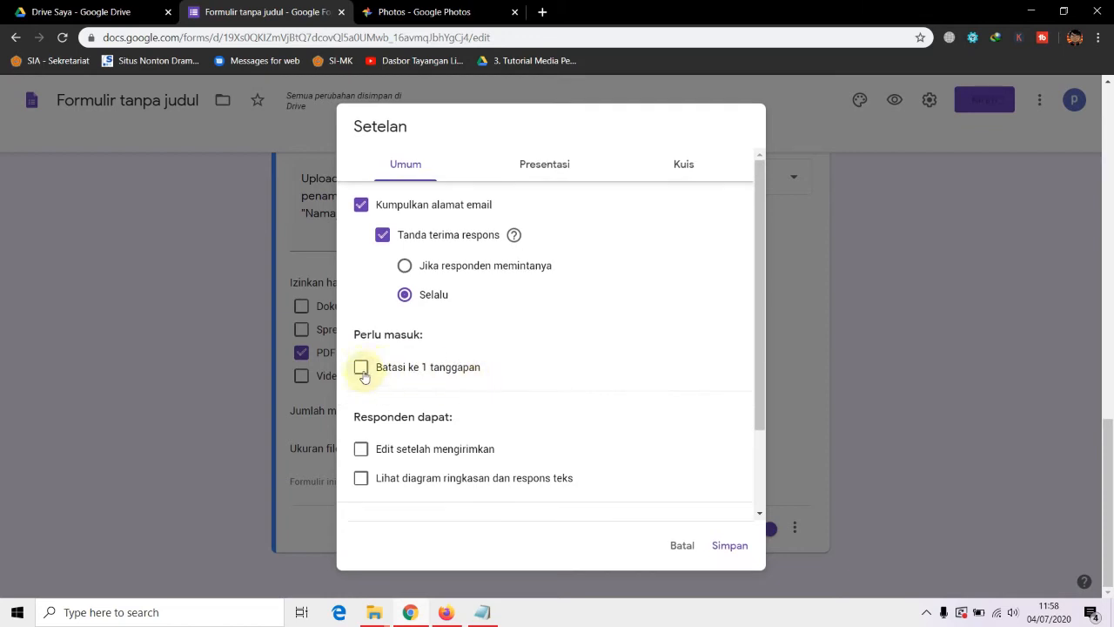
scroll(523, 395, down, 1)
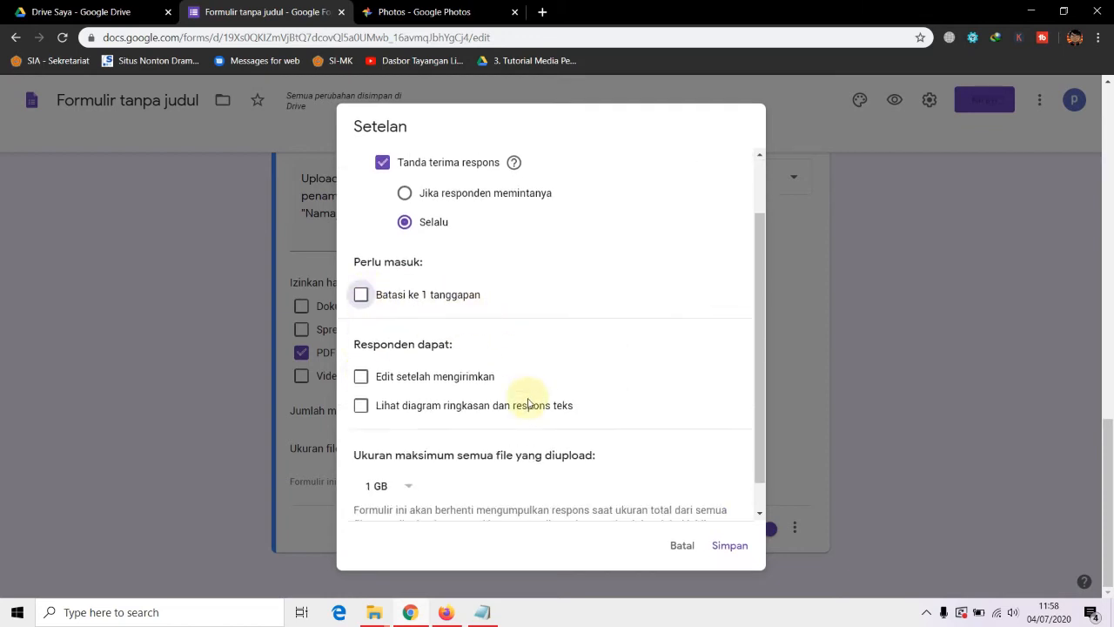
click(361, 376)
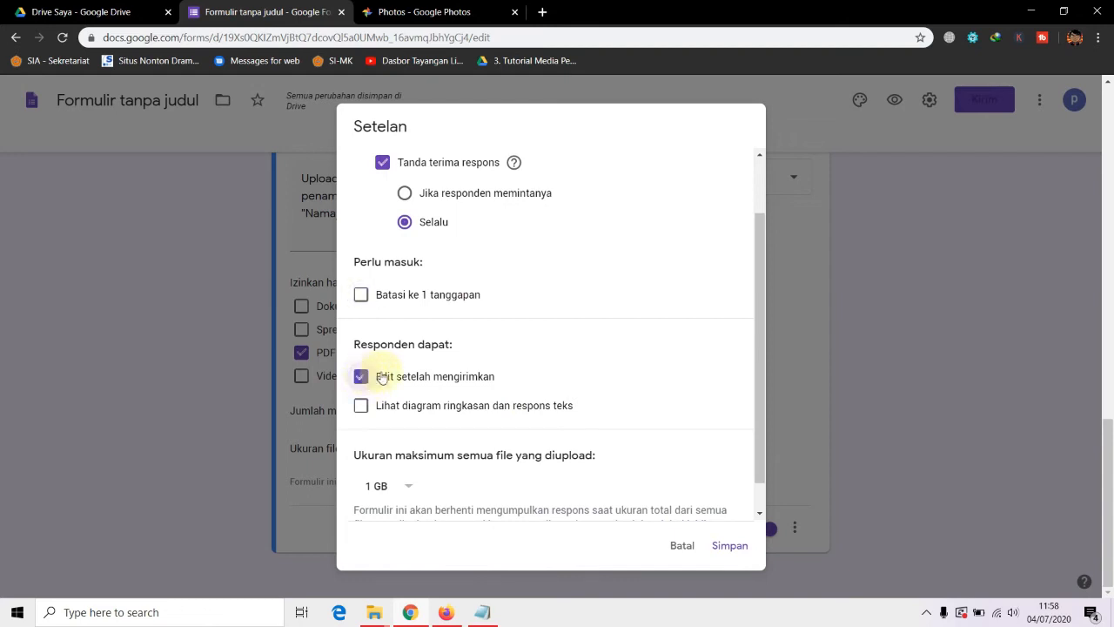
scroll(504, 372, down, 1)
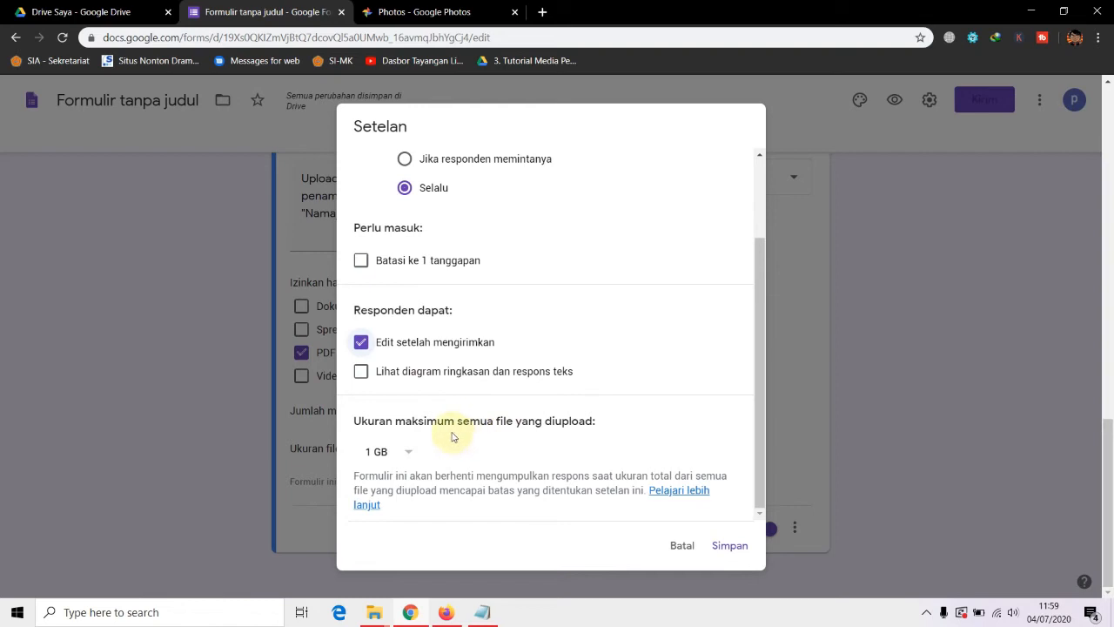
click(405, 453)
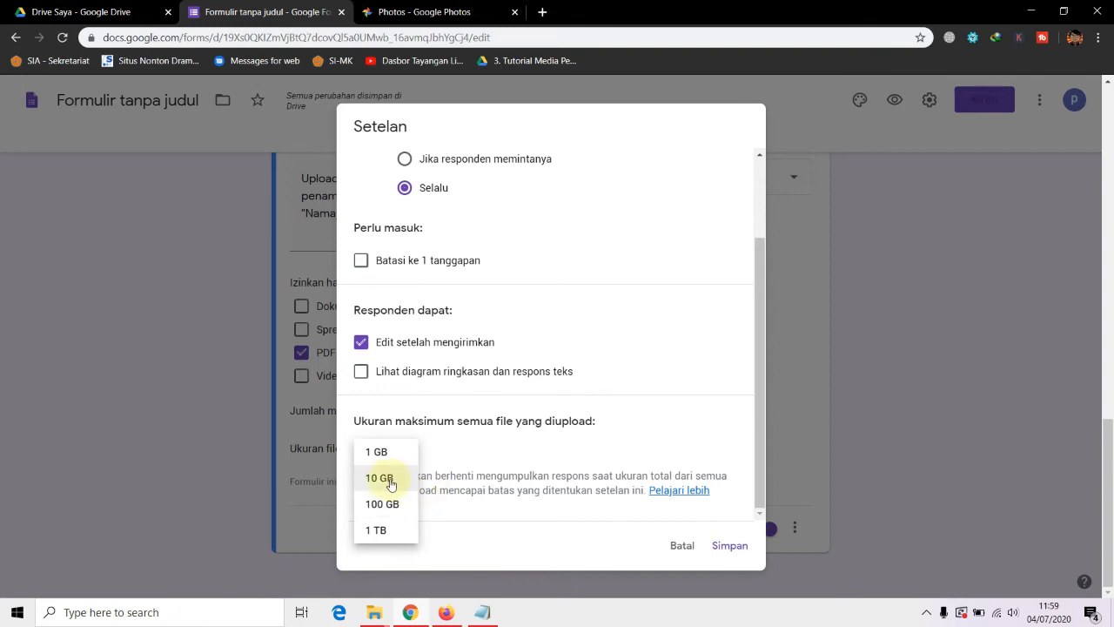
Choose 10 GB as the maximum size of all uploaded files and save the settings
click(390, 485)
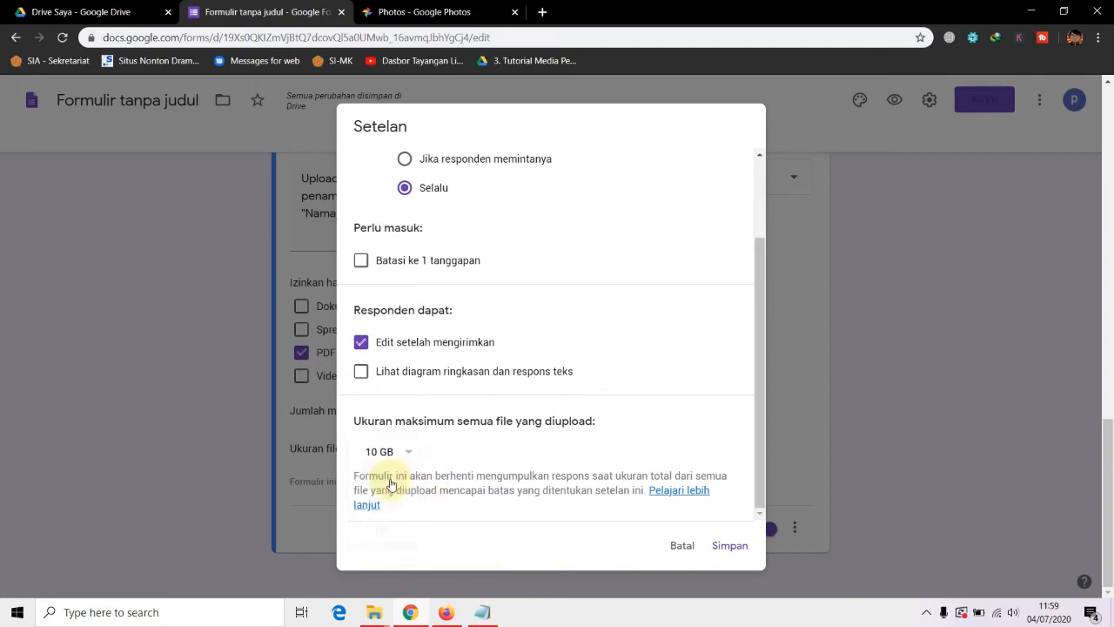
click(410, 455)
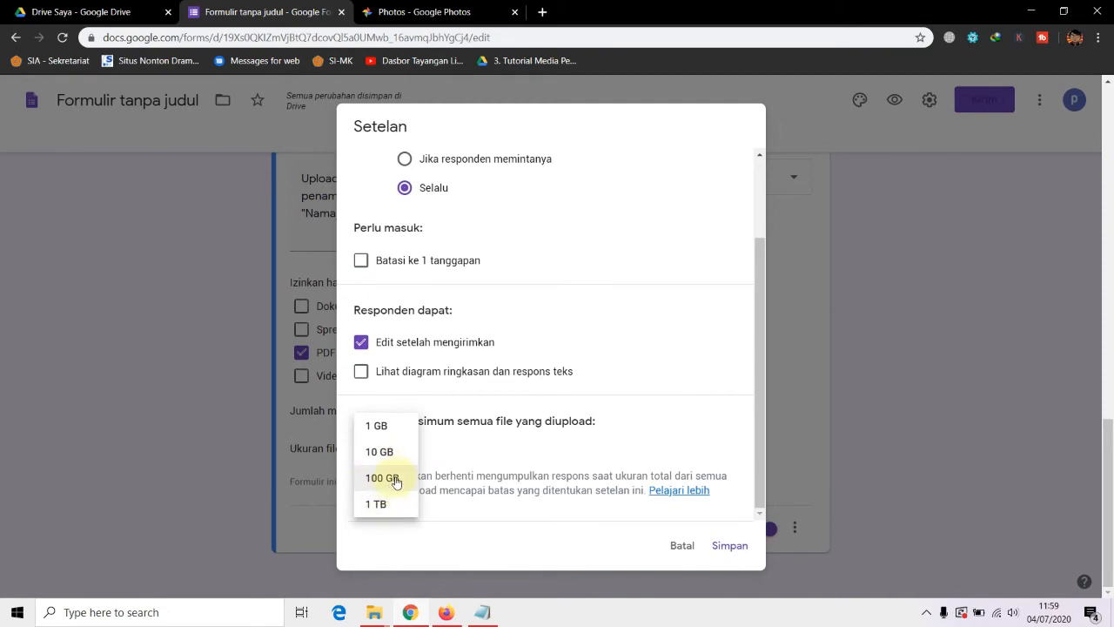
click(446, 452)
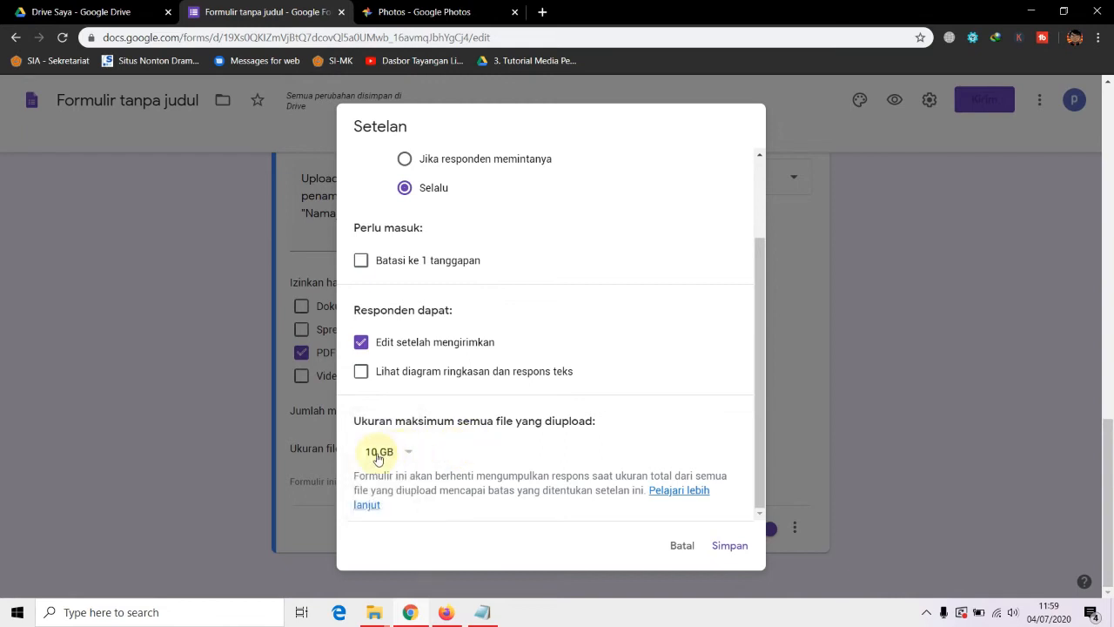
click(729, 545)
scroll(862, 452, up, 20)
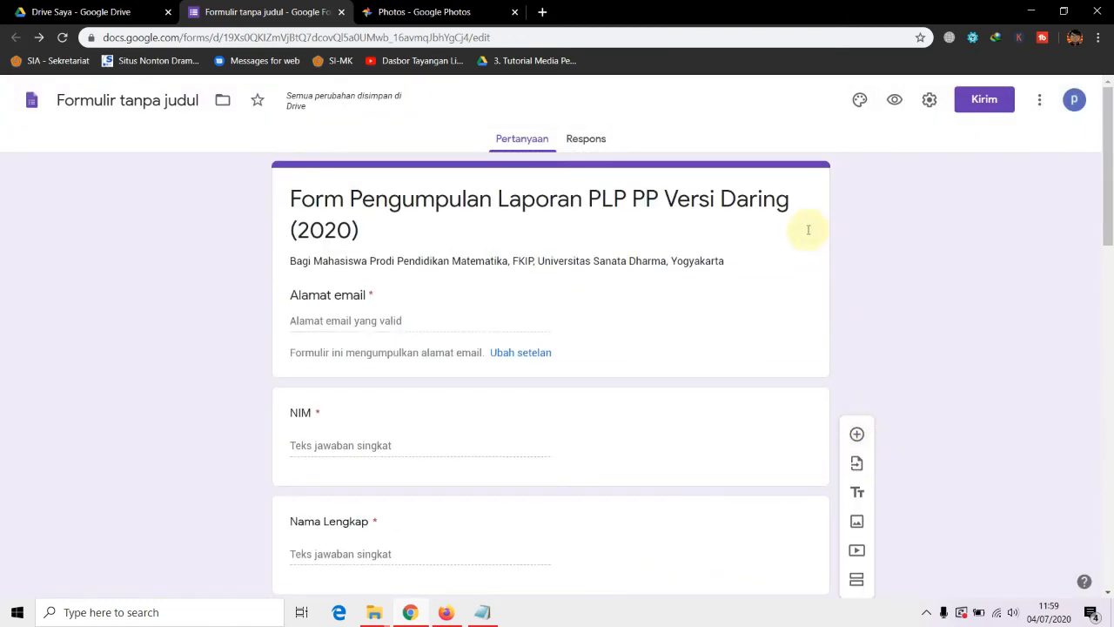
Scroll through the respondent preview, close it, and select the Dosen Pembimbing question
click(894, 101)
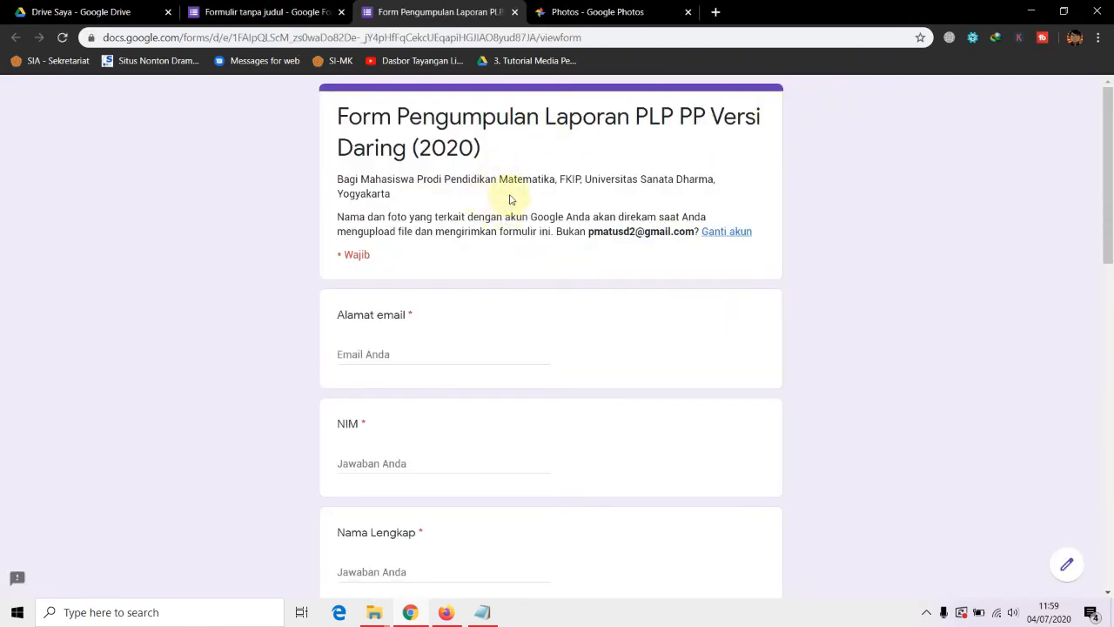
scroll(513, 209, down, 11)
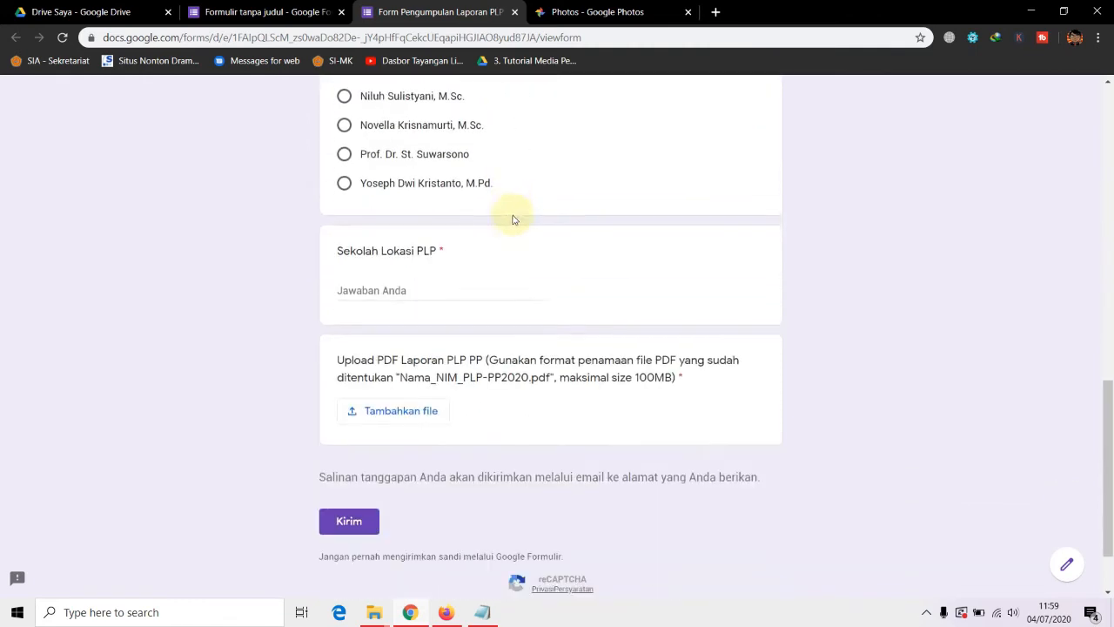
scroll(518, 232, up, 7)
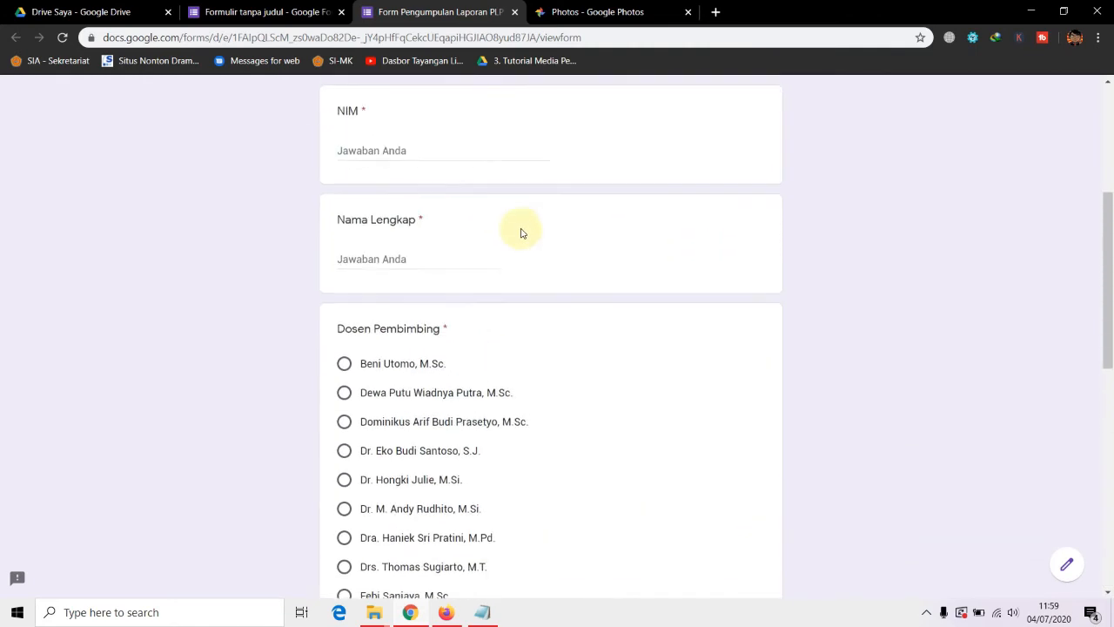
scroll(522, 232, down, 2)
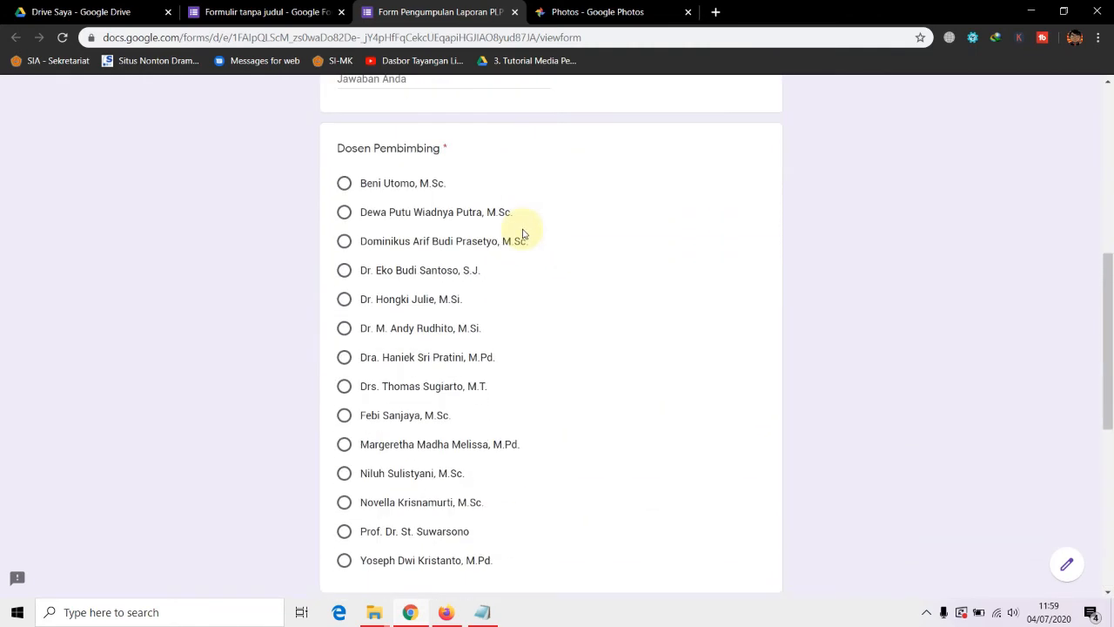
click(516, 13)
scroll(556, 400, down, 5)
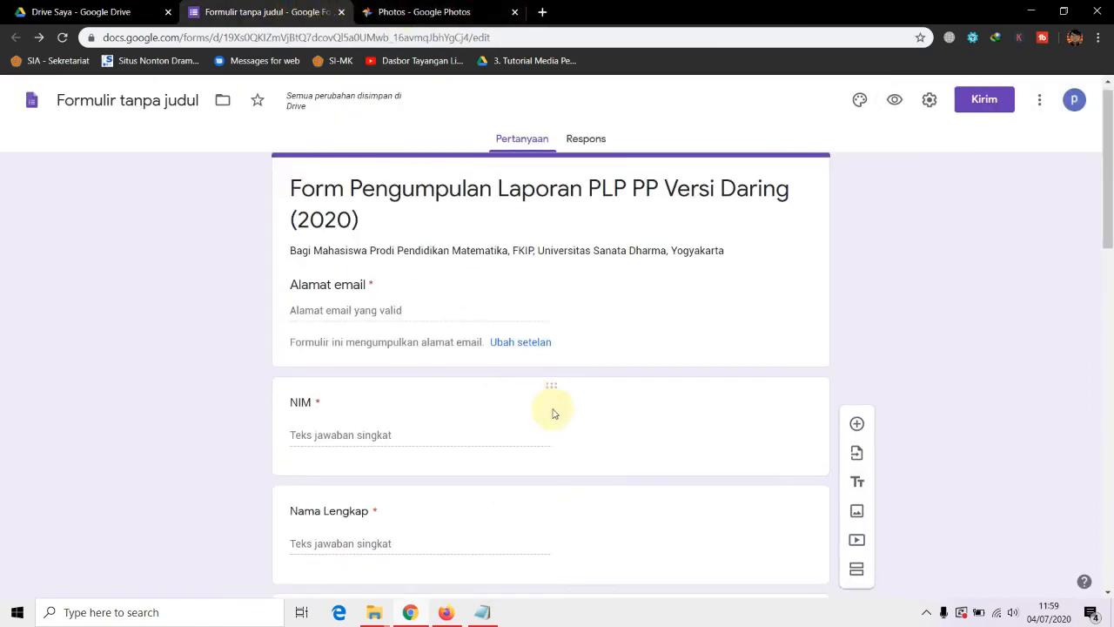
click(465, 259)
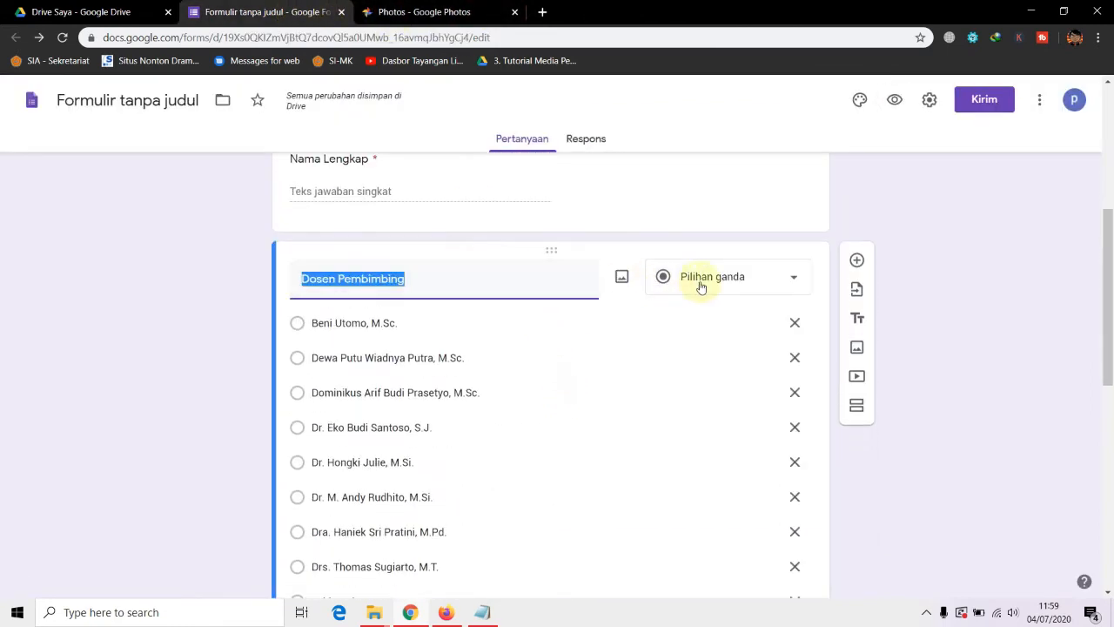
Change the Dosen Pembimbing question type to Drop-down
click(795, 280)
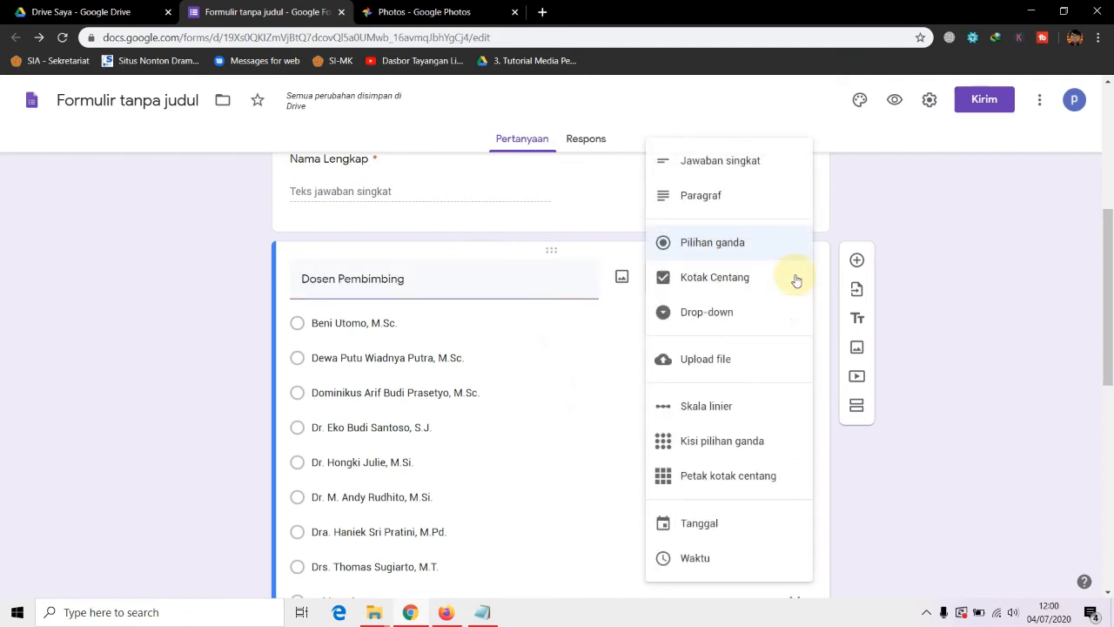
click(722, 314)
scroll(651, 359, down, 2)
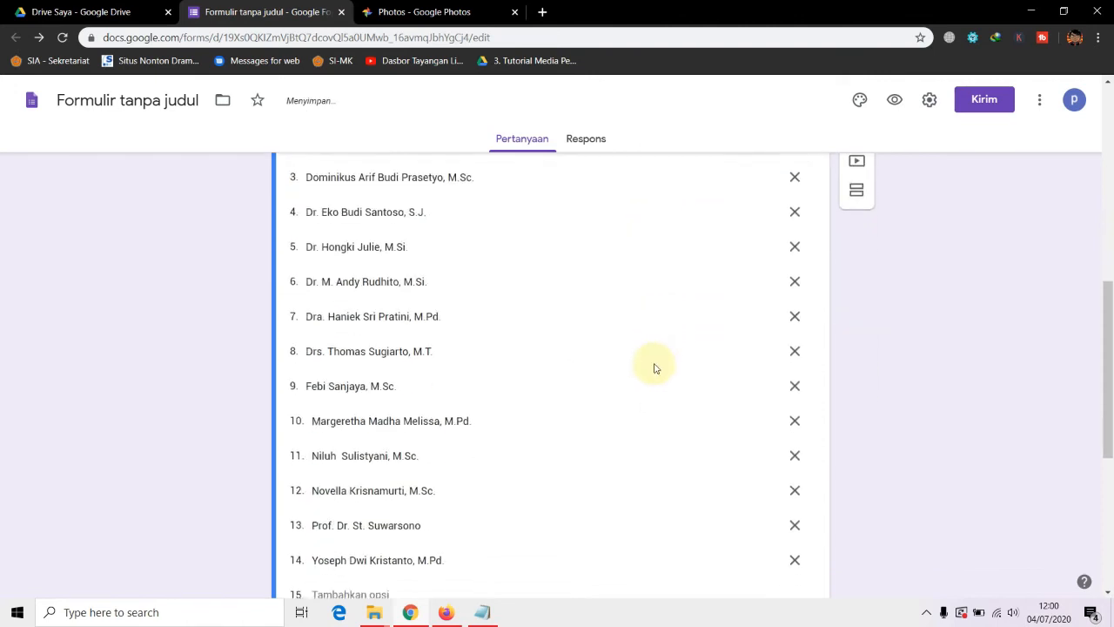
scroll(670, 357, up, 2)
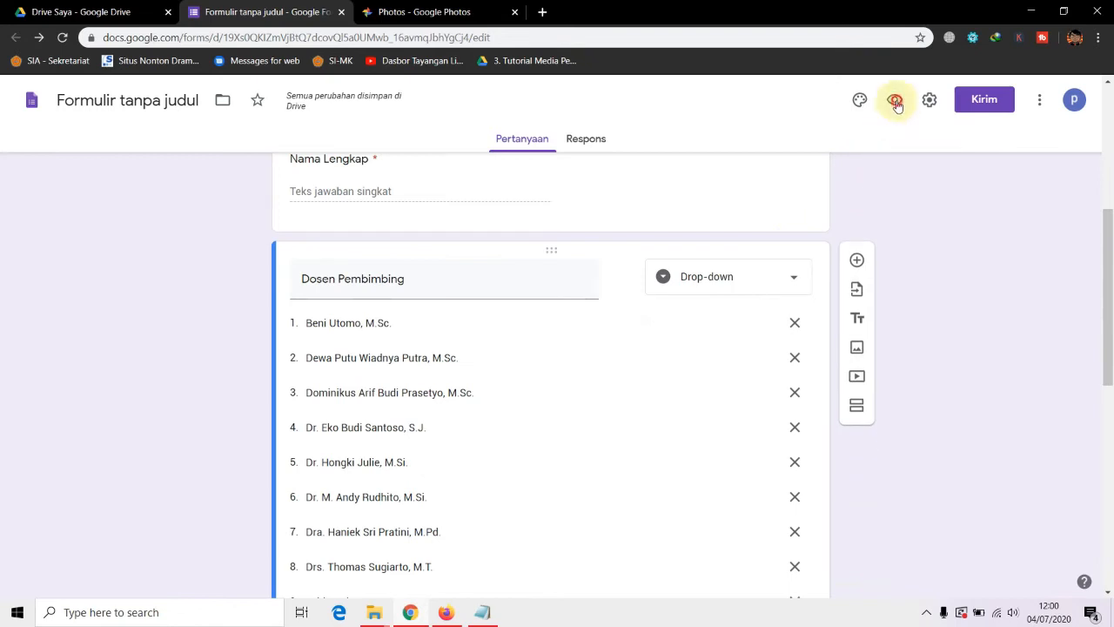
Preview the form and test the Dosen Pembimbing drop-down list of lecturers
click(894, 100)
scroll(567, 273, down, 3)
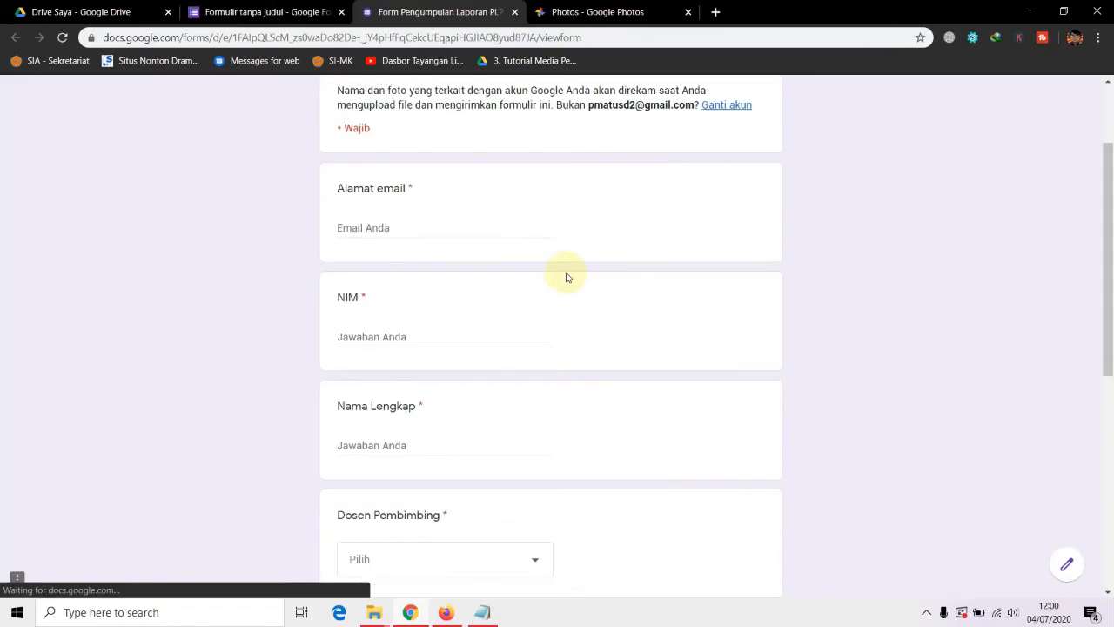
scroll(490, 373, down, 3)
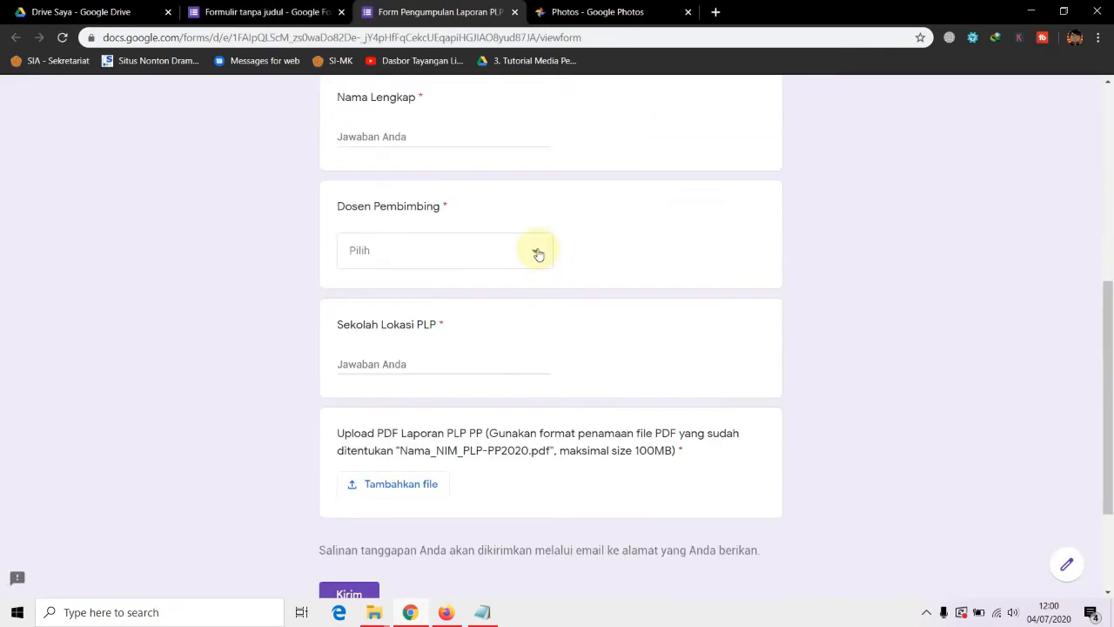
click(537, 253)
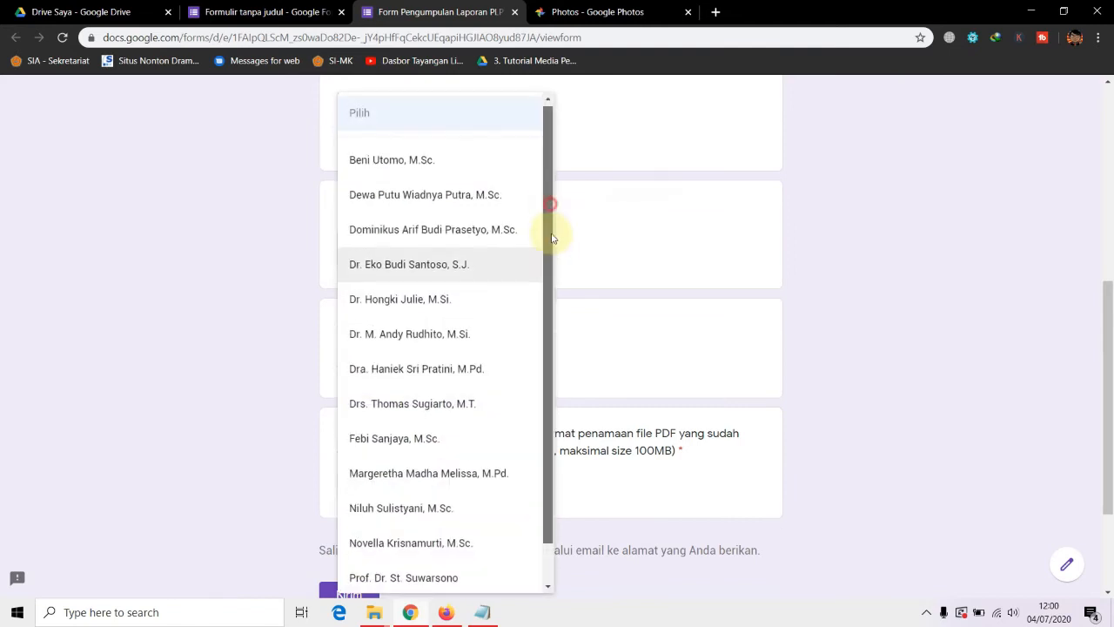
drag(552, 231, 549, 366)
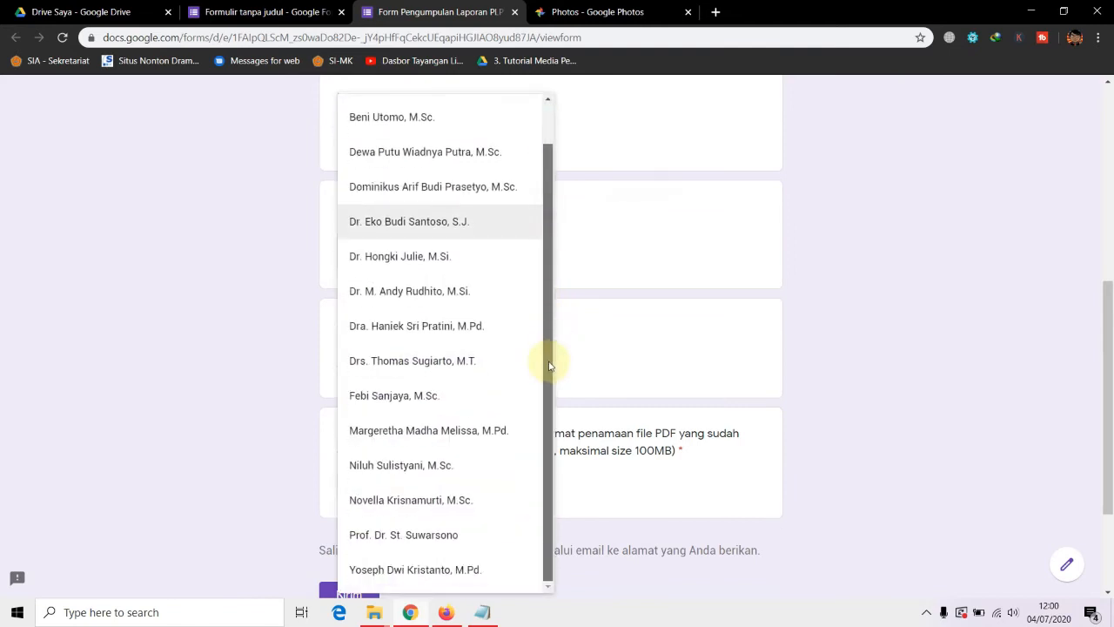
click(843, 280)
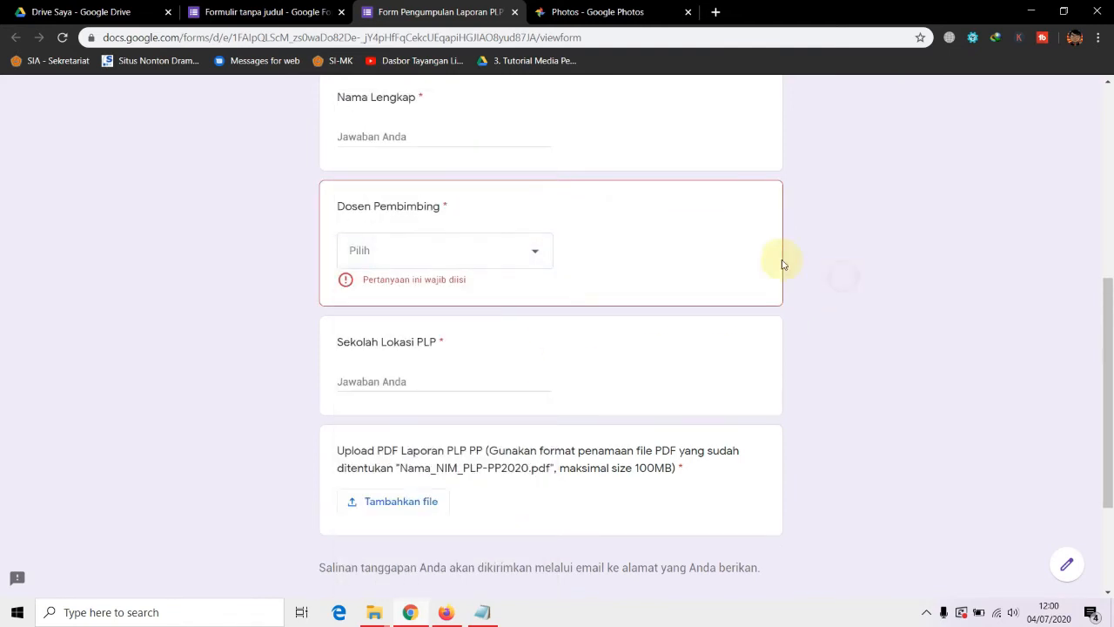
click(512, 12)
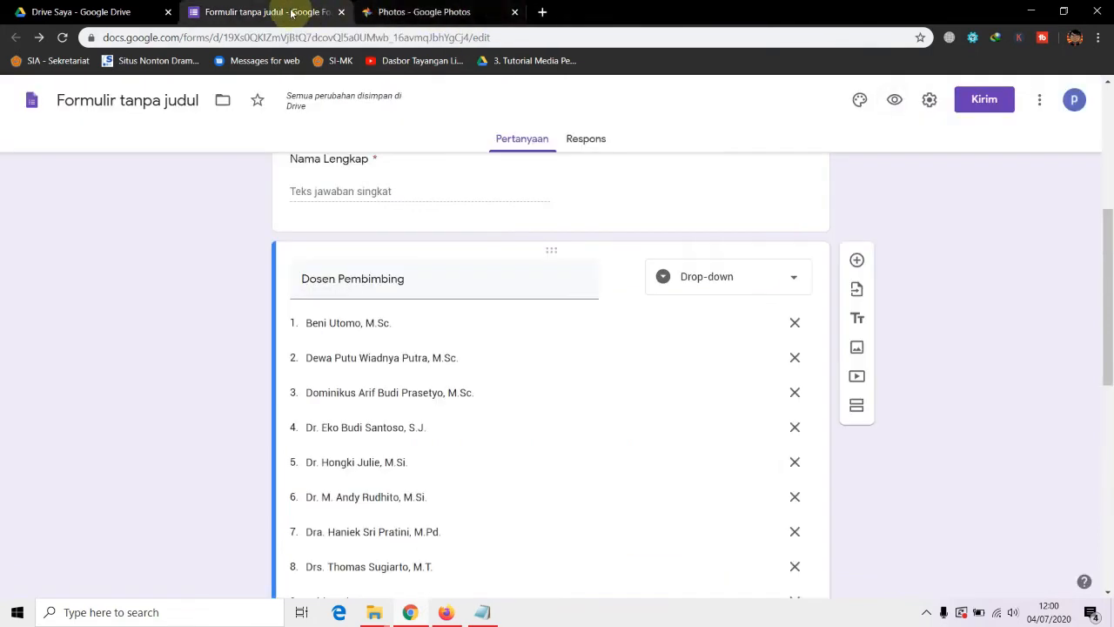
Switch Dosen Pembimbing back to a Pilihan ganda (multiple-choice) question
click(791, 276)
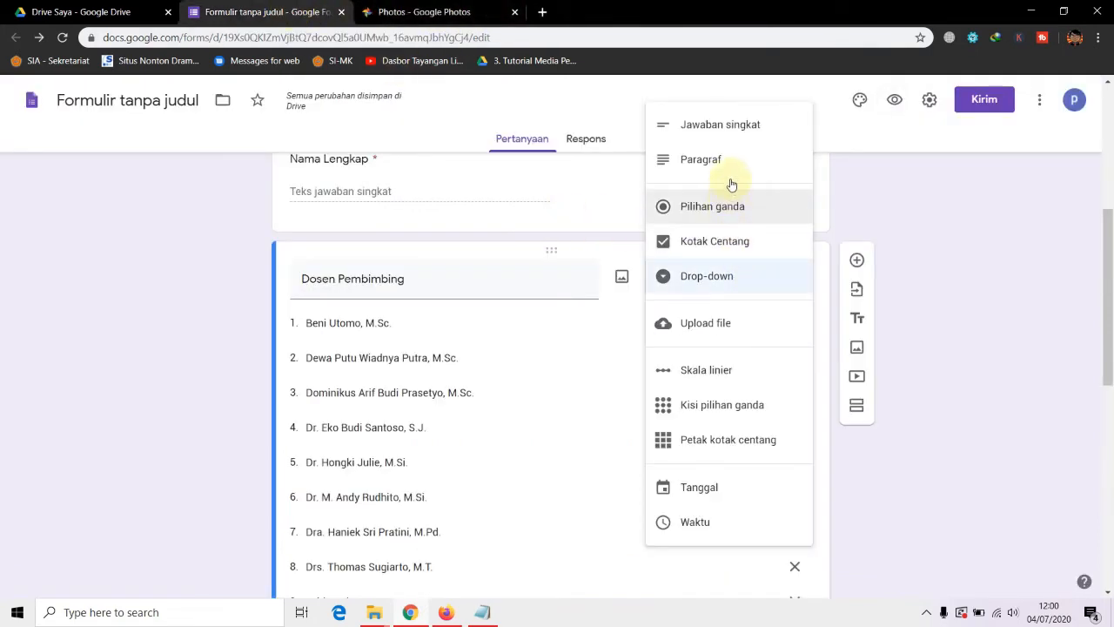
click(731, 206)
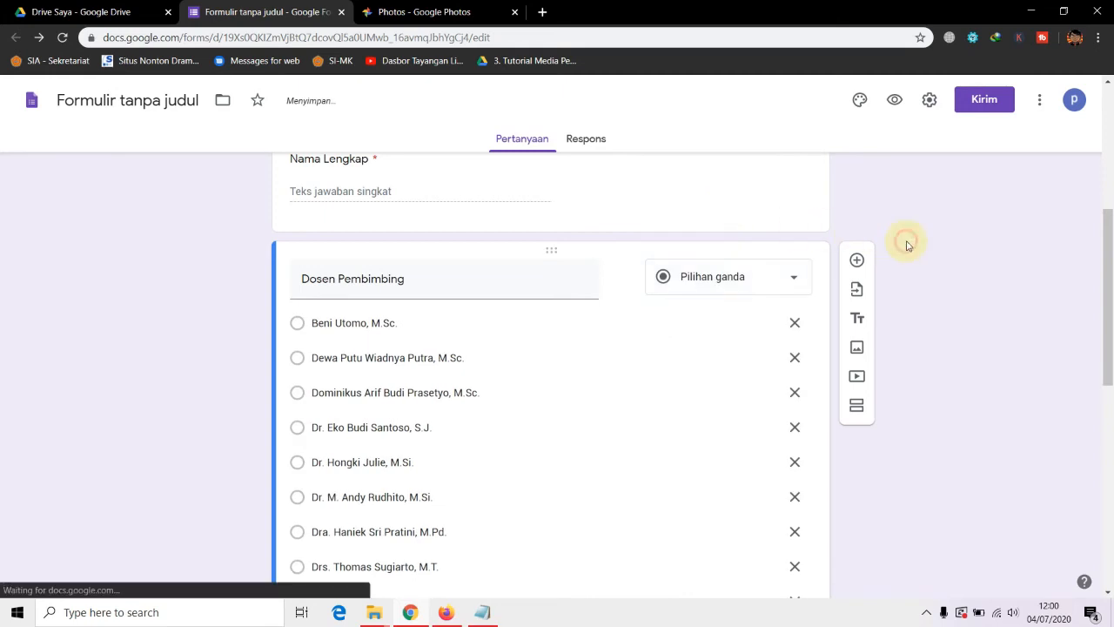
scroll(933, 198, up, 5)
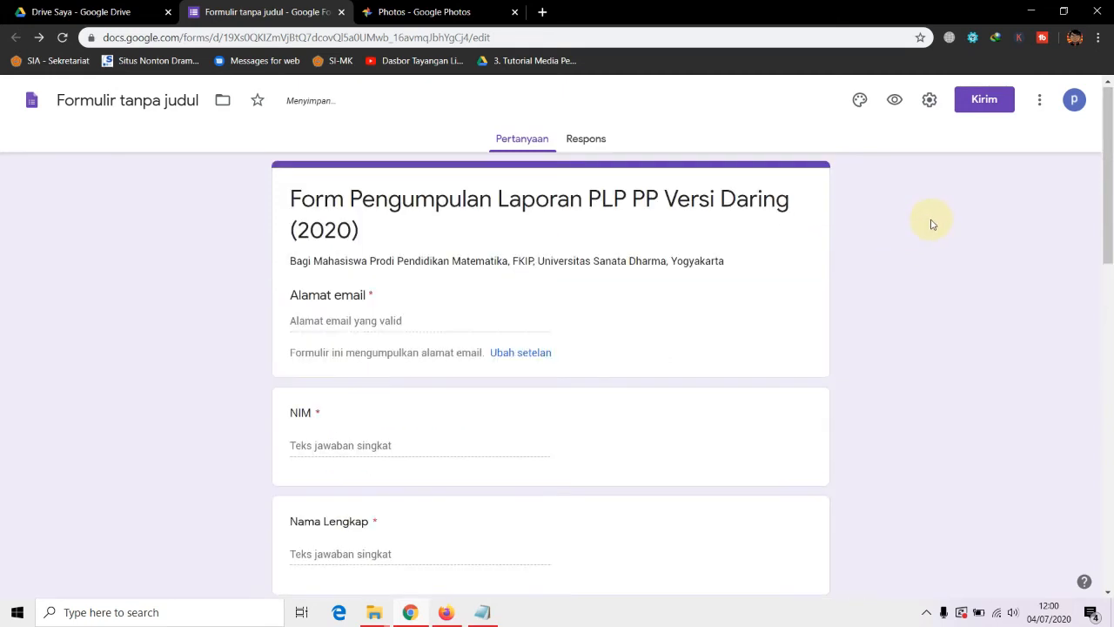
Insert the purple bubbles image from the TEMA gallery as the form header
click(860, 101)
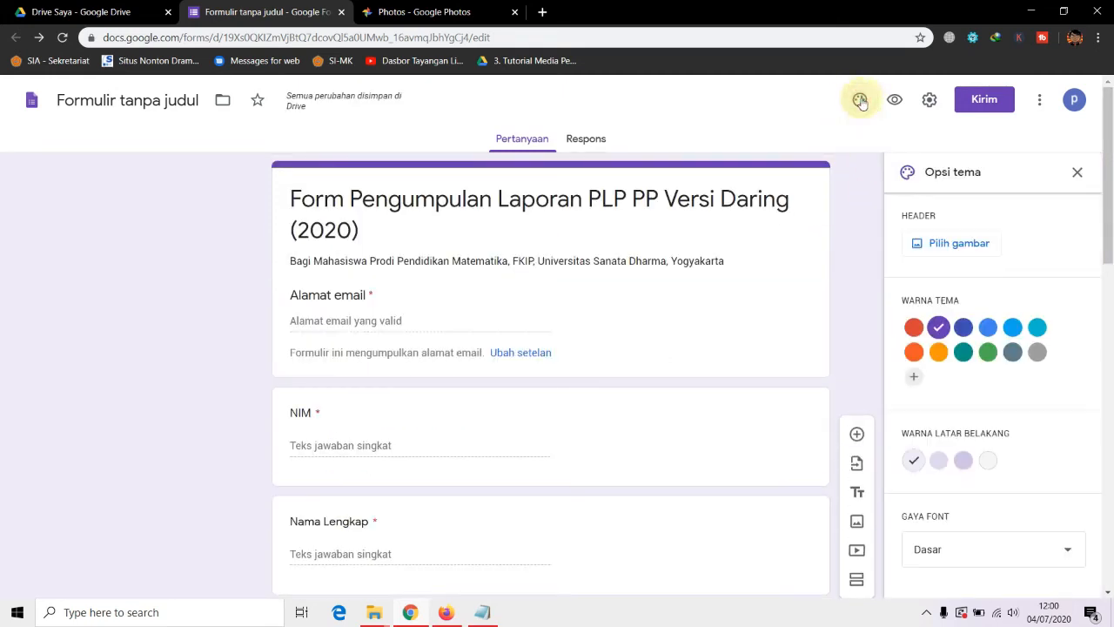
click(958, 248)
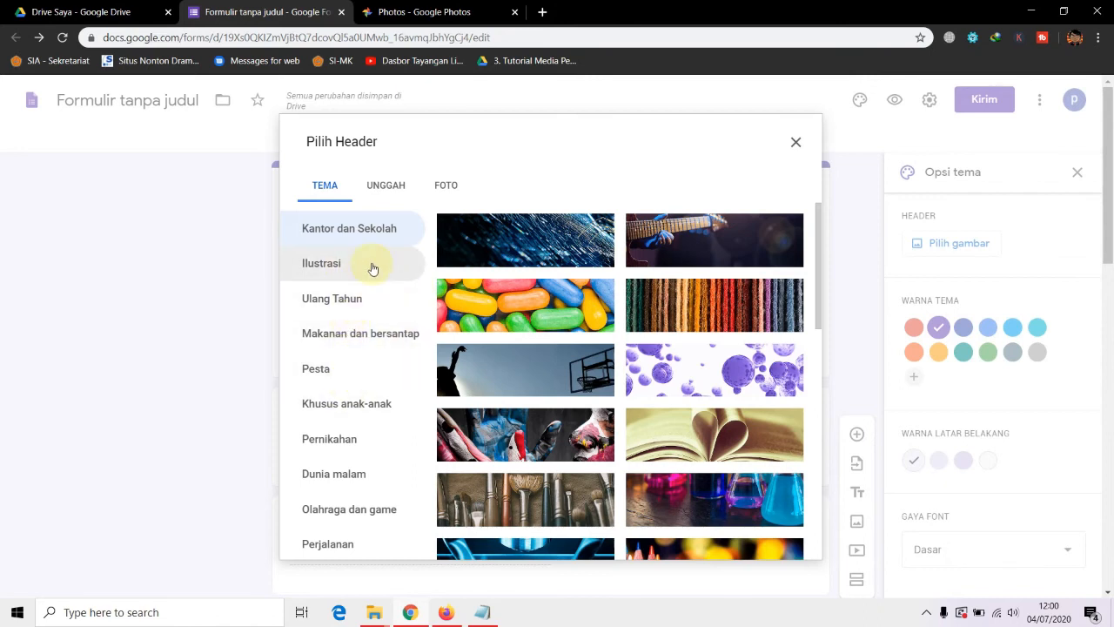
scroll(758, 261, down, 1)
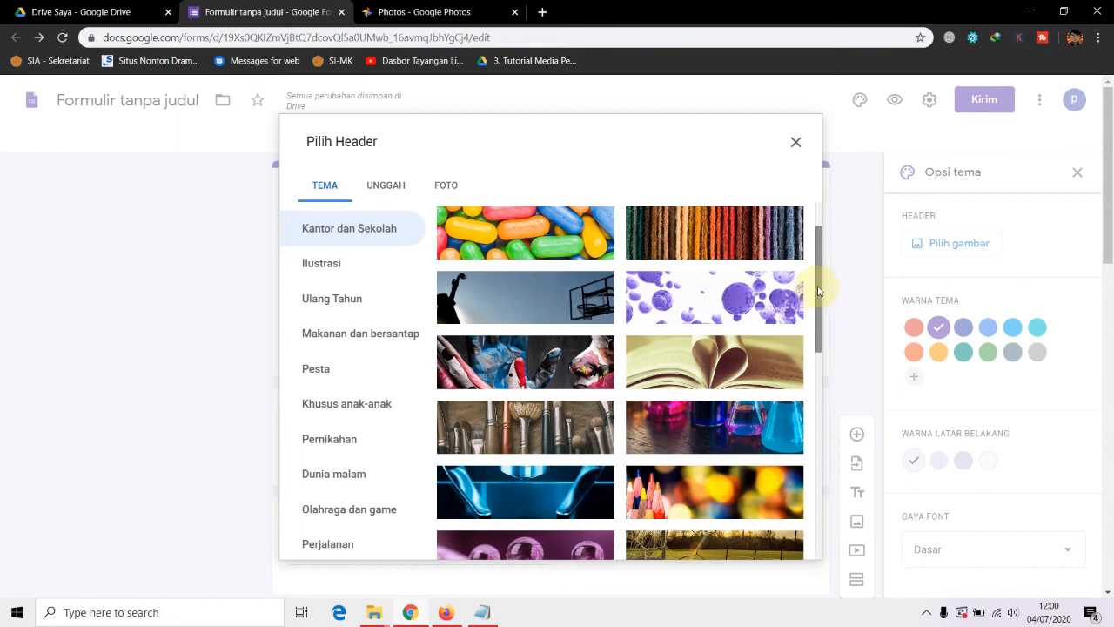
mouse_move(818, 291)
mouse_down()
mouse_move(803, 366)
mouse_move(815, 557)
mouse_move(823, 286)
mouse_up()
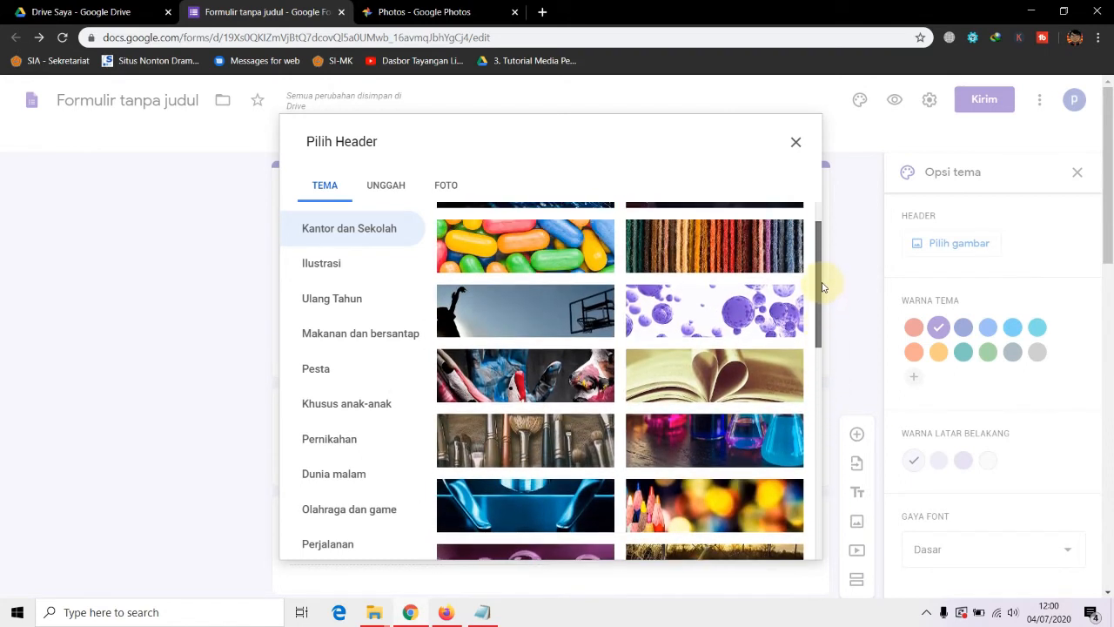
click(712, 326)
click(774, 543)
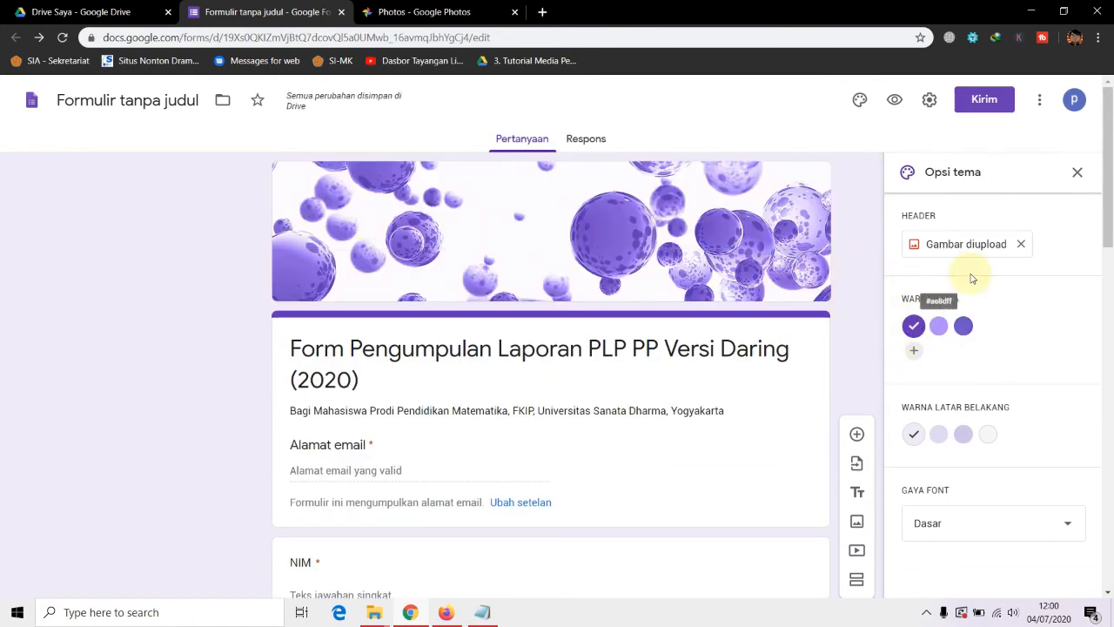
Remove the header, browse the photo and upload options, then reinsert the purple bubbles image
click(1022, 245)
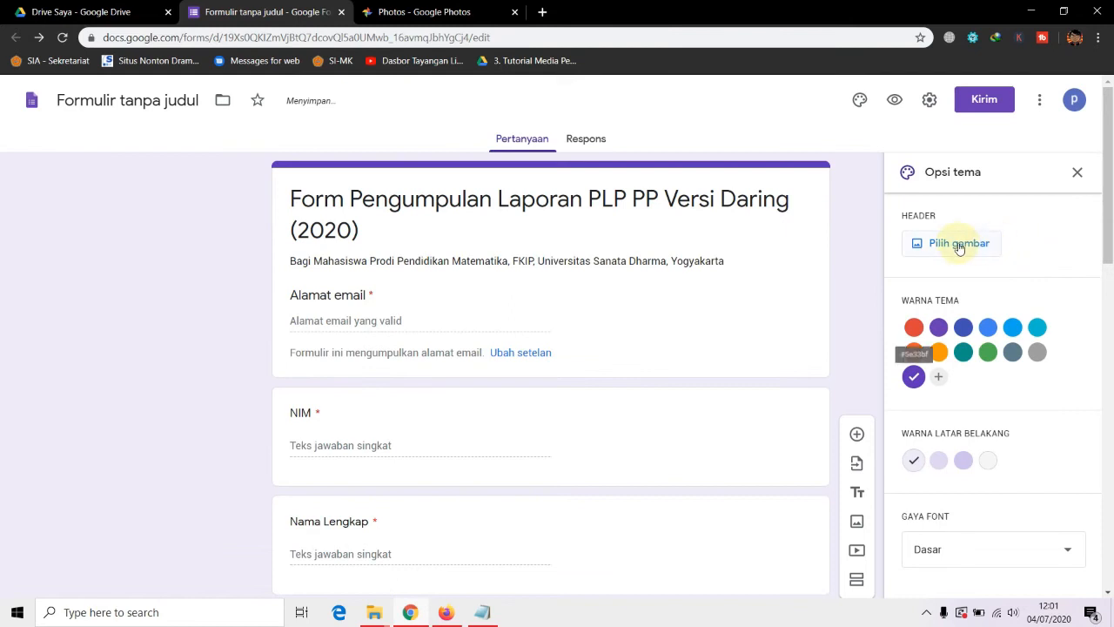
click(957, 243)
click(447, 186)
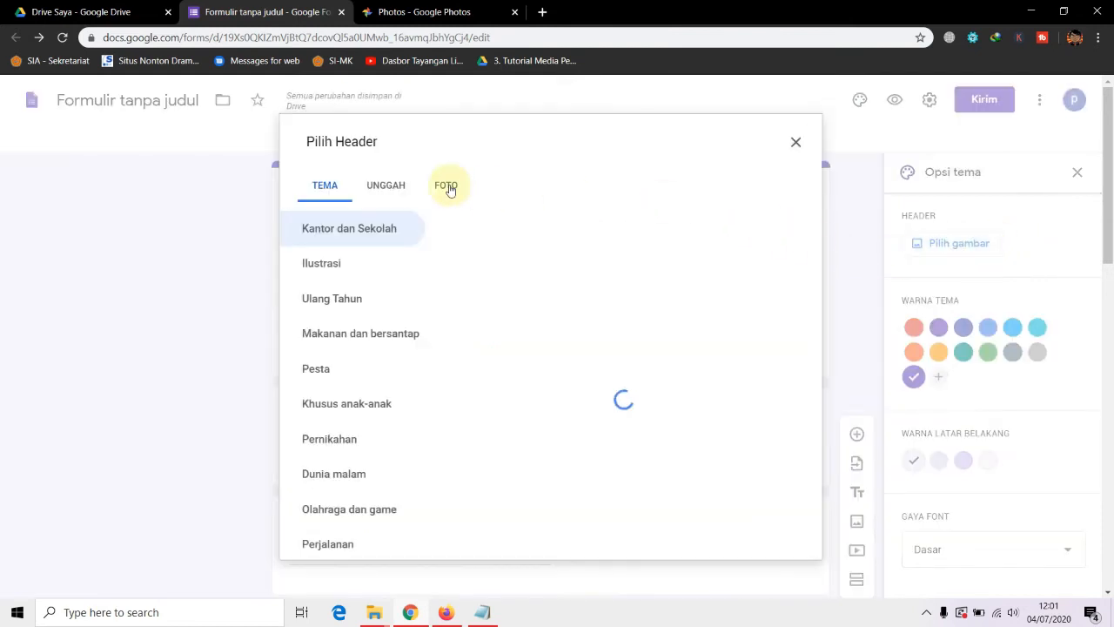
click(396, 188)
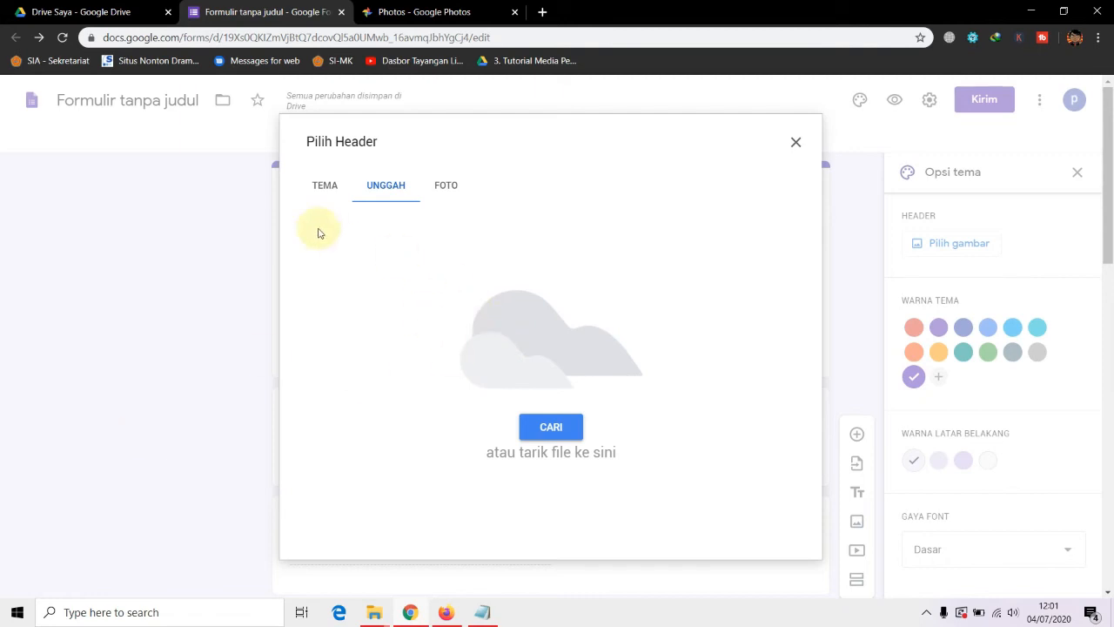
click(325, 188)
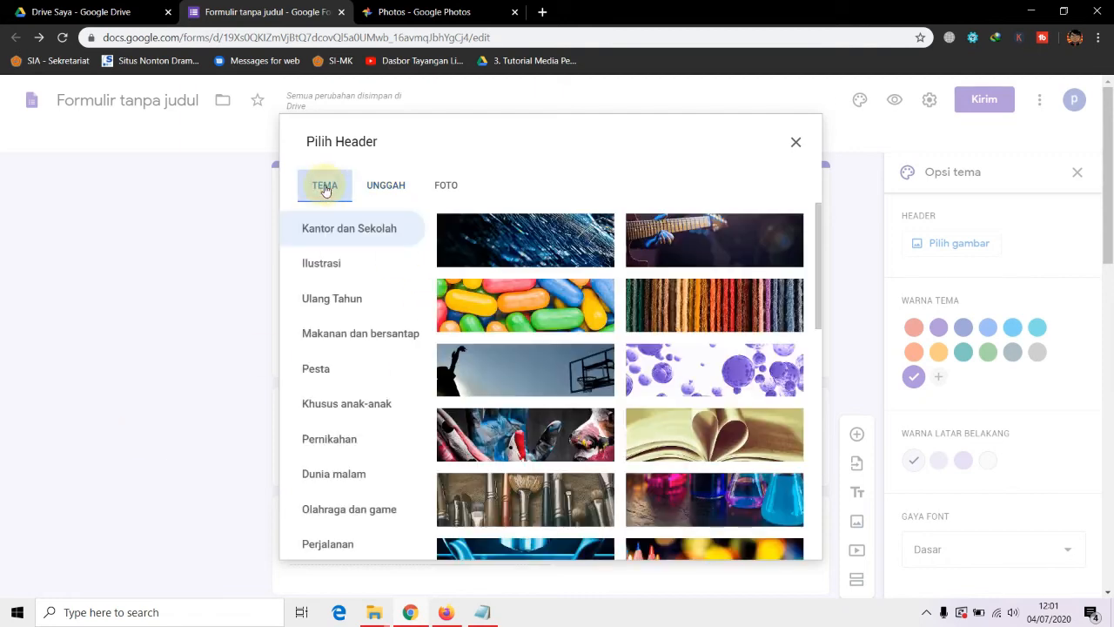
click(696, 361)
click(788, 539)
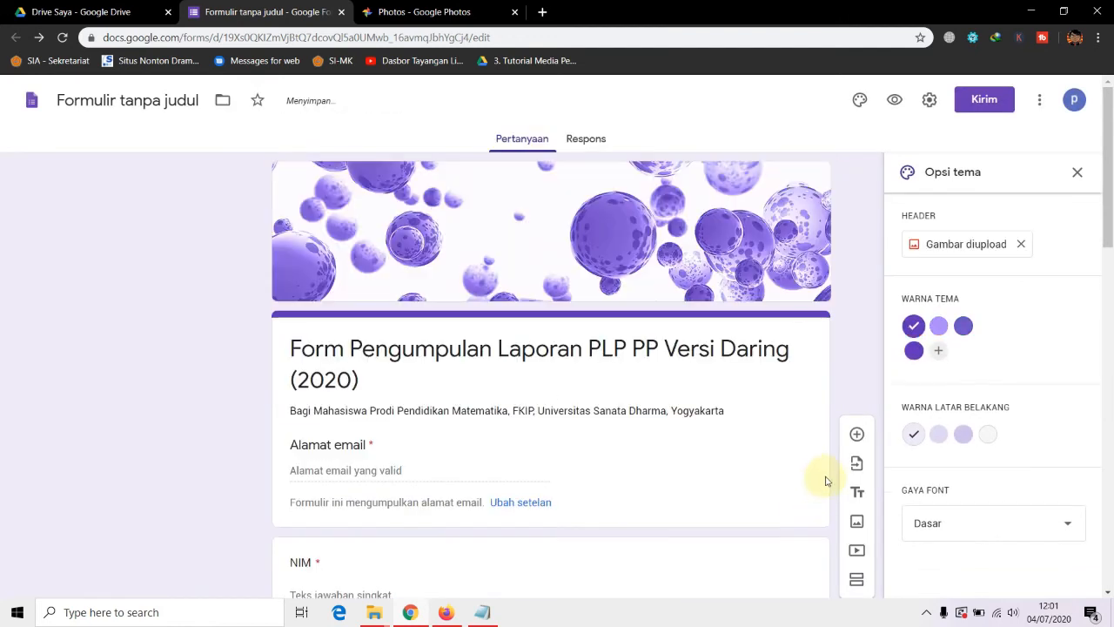
Add #b32929 red as a custom theme colour while keeping purple selected
click(939, 350)
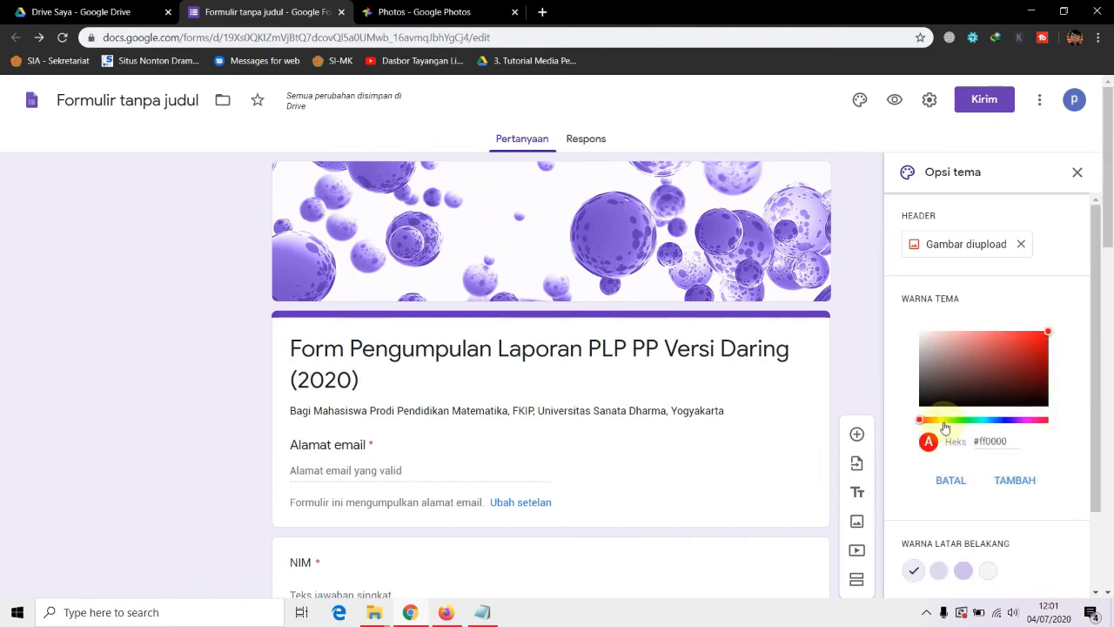
drag(992, 363, 1023, 351)
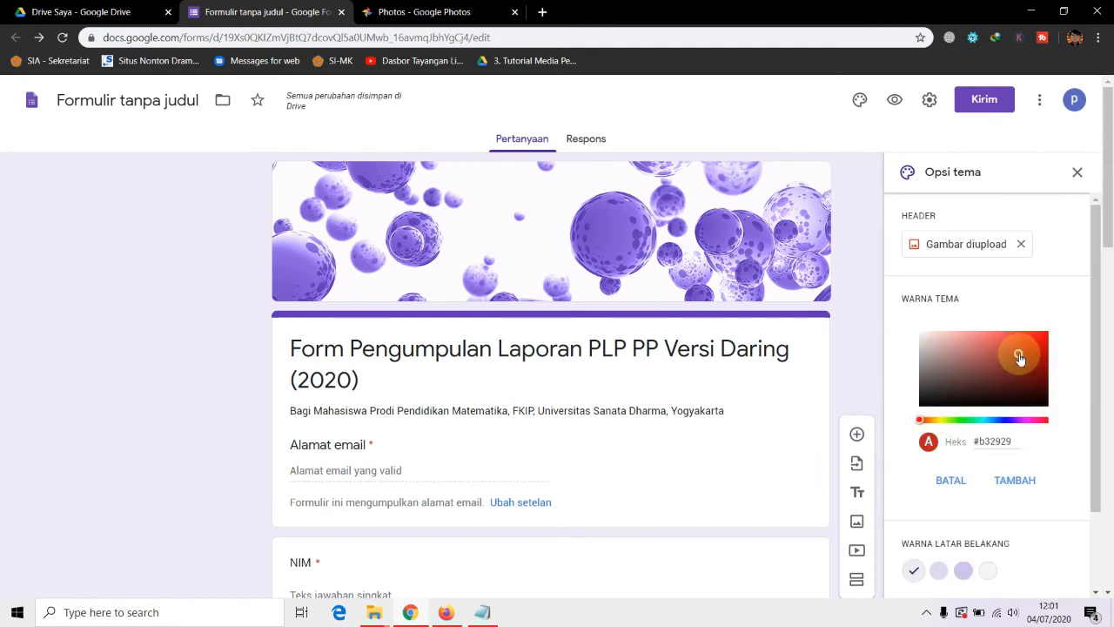
click(1005, 480)
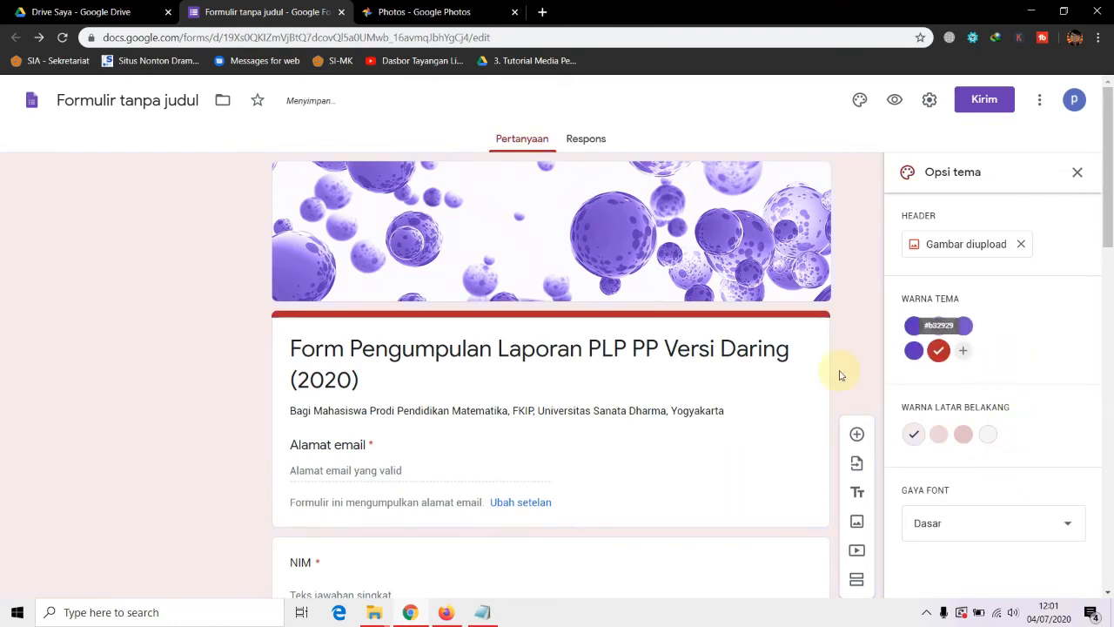
click(913, 349)
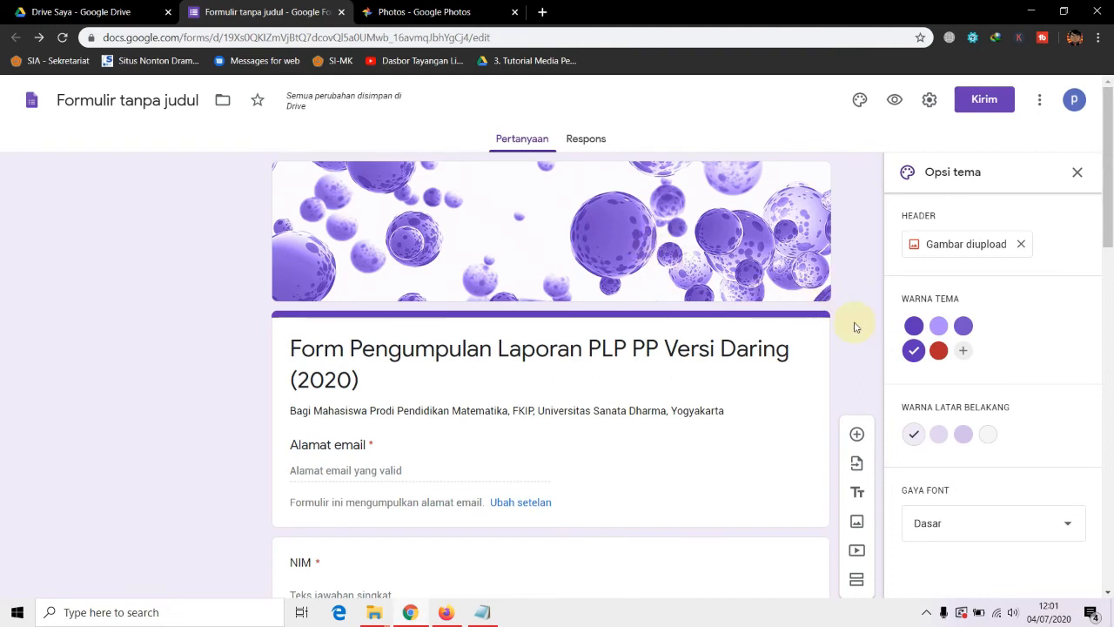
Tint the background with the purple swatch and set the font style to Dekoratif
scroll(840, 348, down, 2)
scroll(841, 347, up, 2)
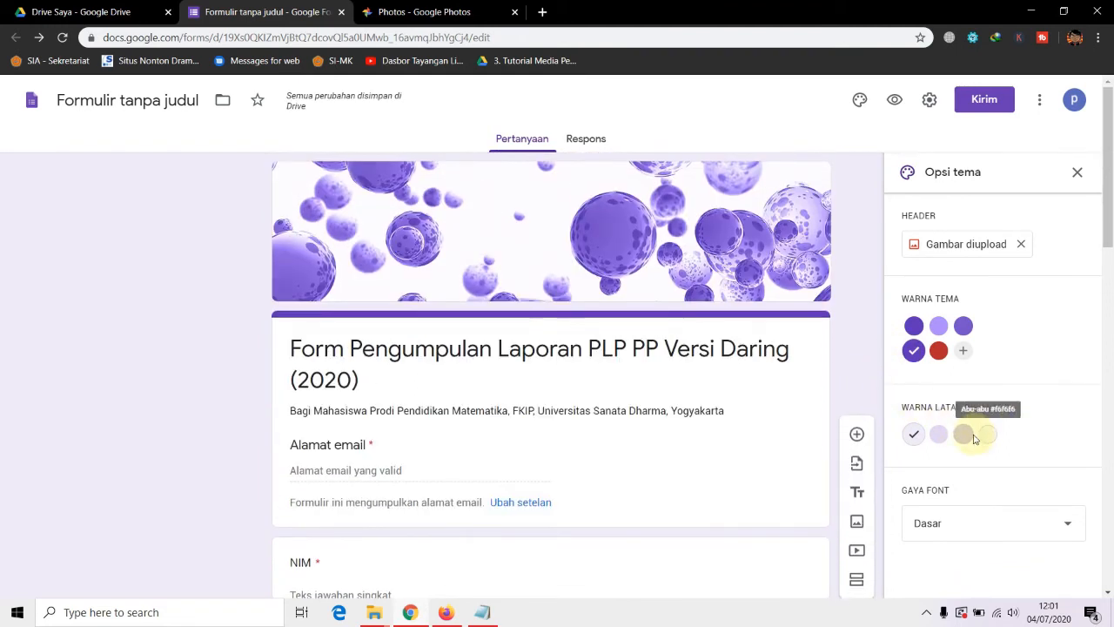
click(963, 434)
click(987, 436)
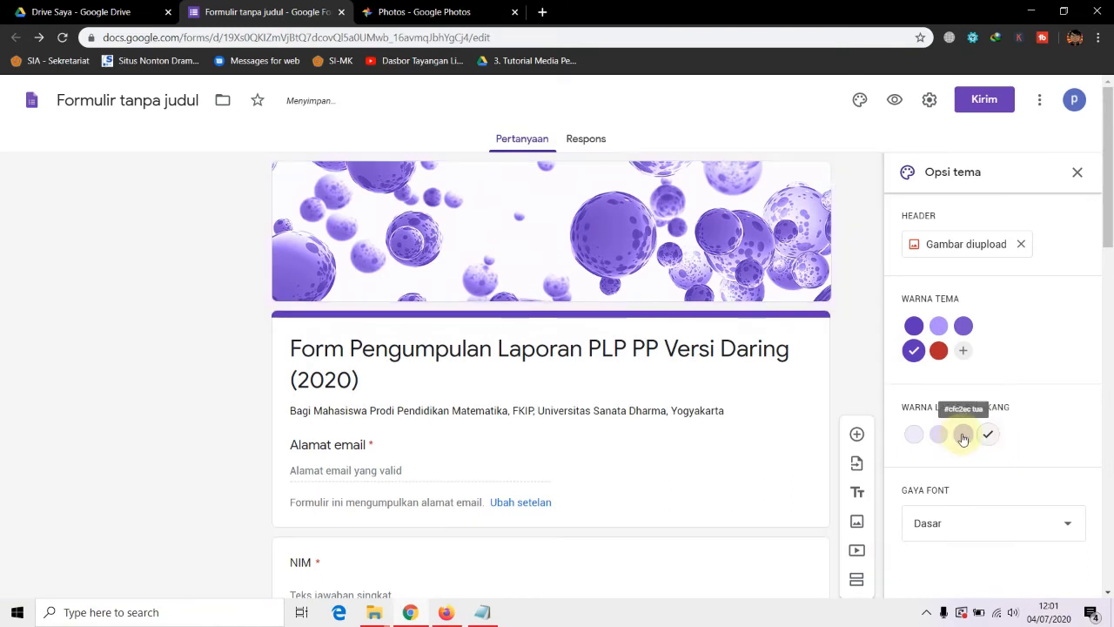
click(963, 435)
scroll(963, 431, down, 2)
scroll(954, 462, up, 2)
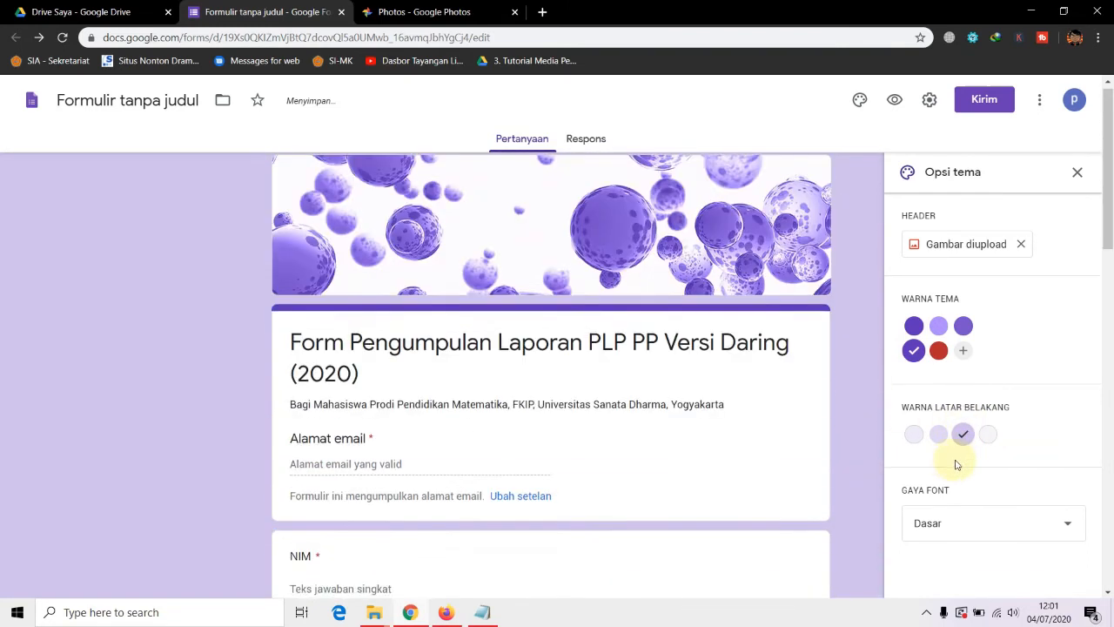
click(1006, 525)
click(965, 501)
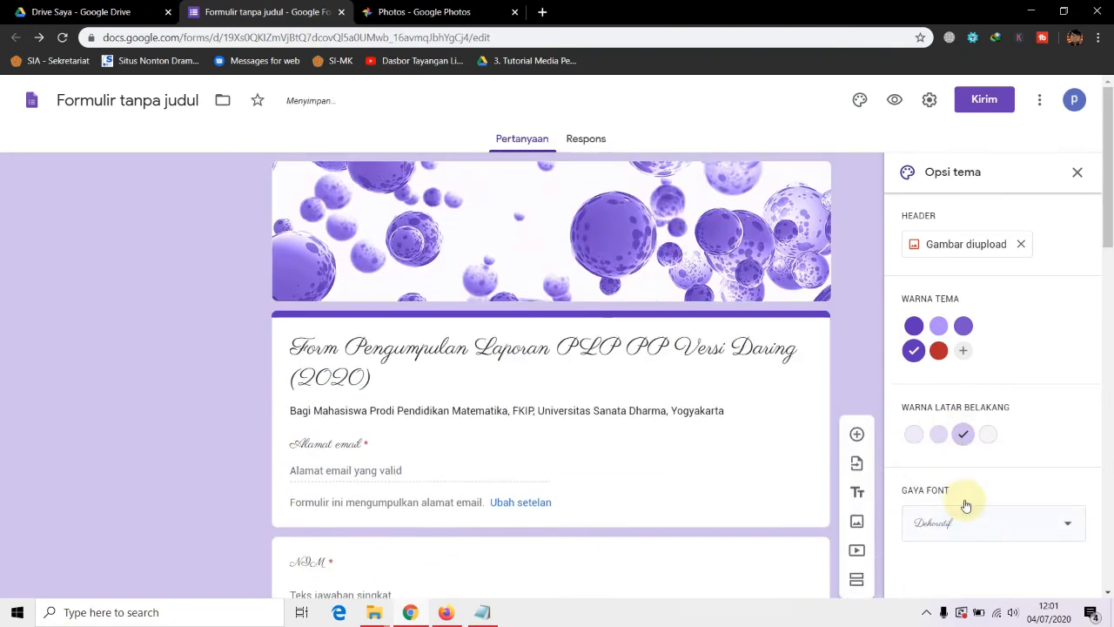
Try the Lucu font, then settle on the Dasar font style and review the form
scroll(666, 474, down, 4)
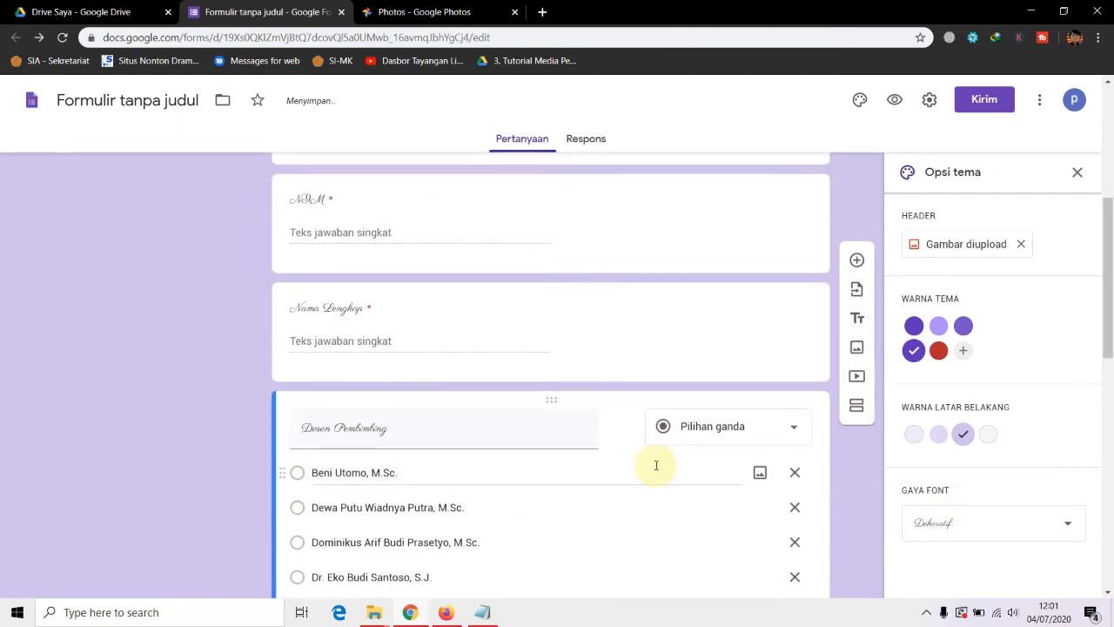
scroll(683, 467, up, 4)
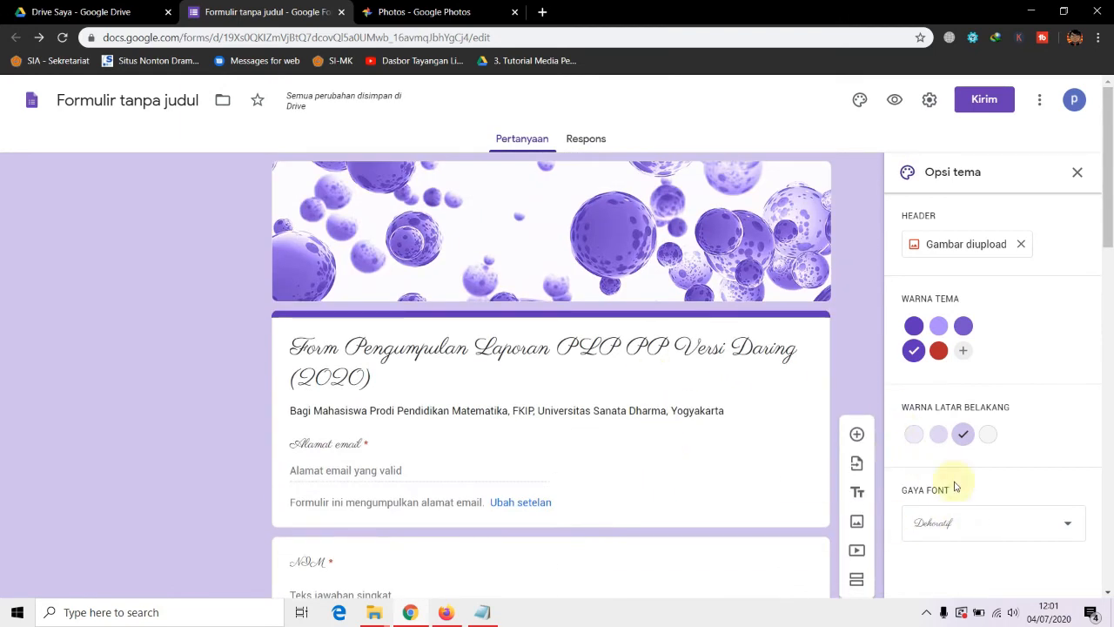
click(969, 520)
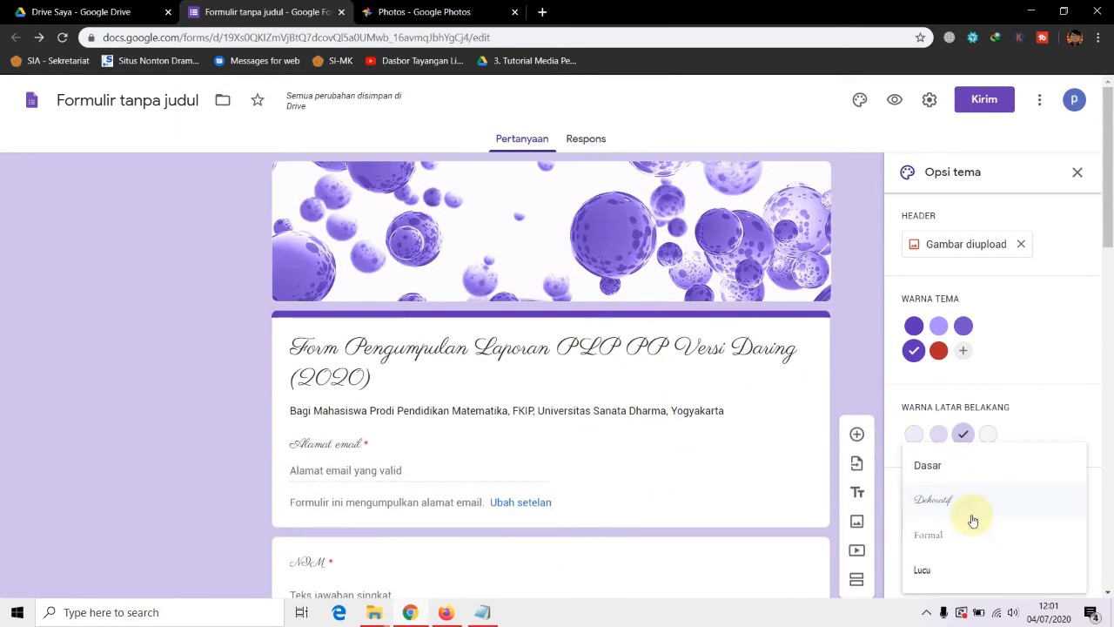
click(937, 570)
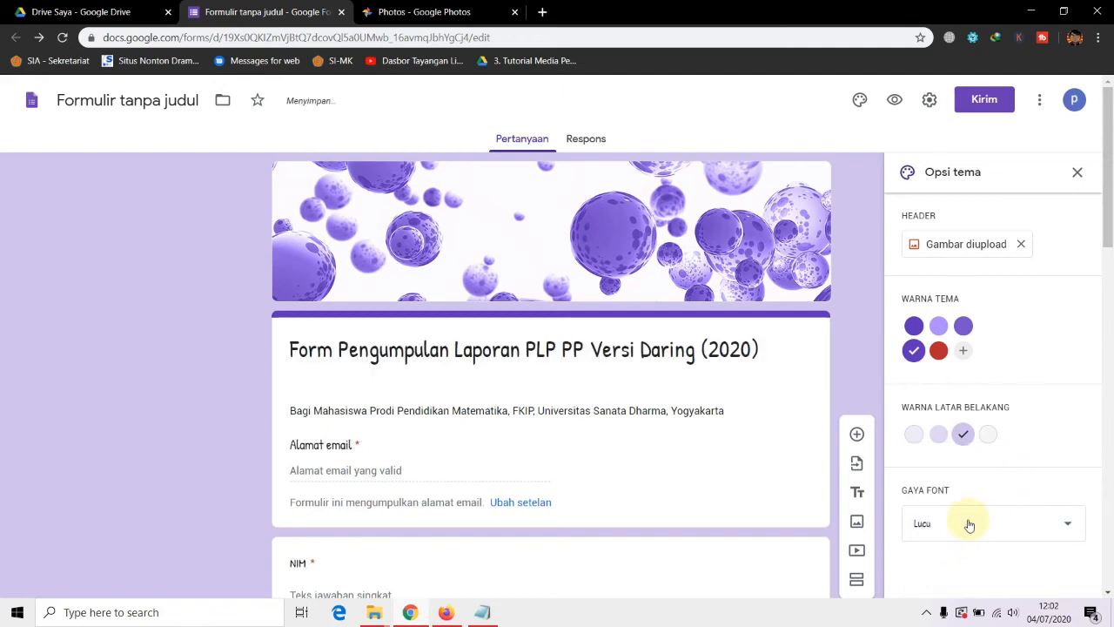
click(968, 523)
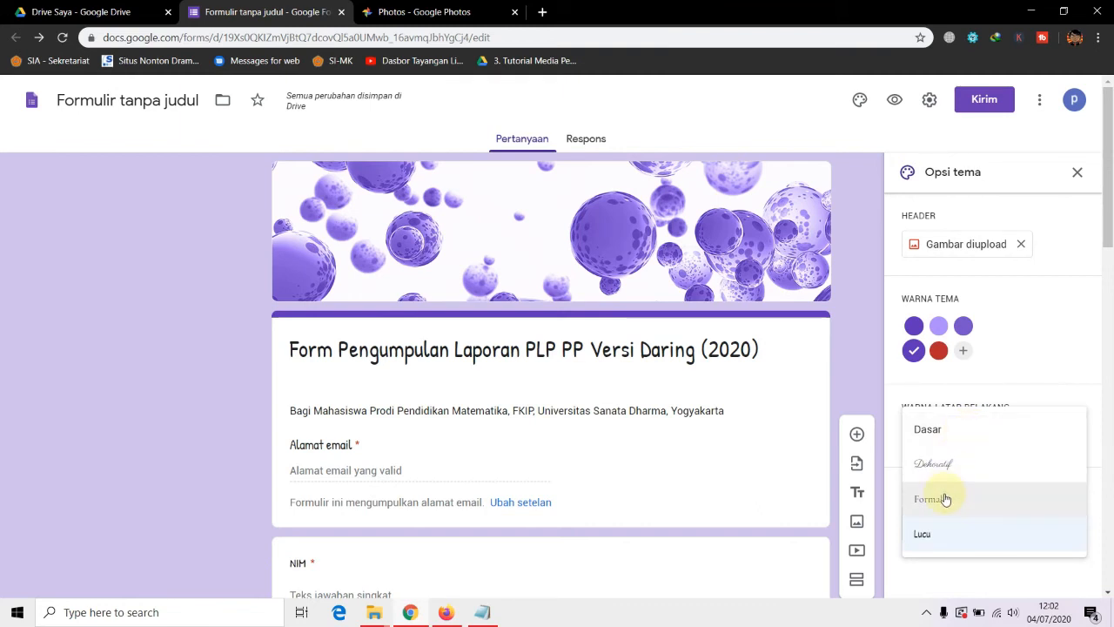
click(951, 435)
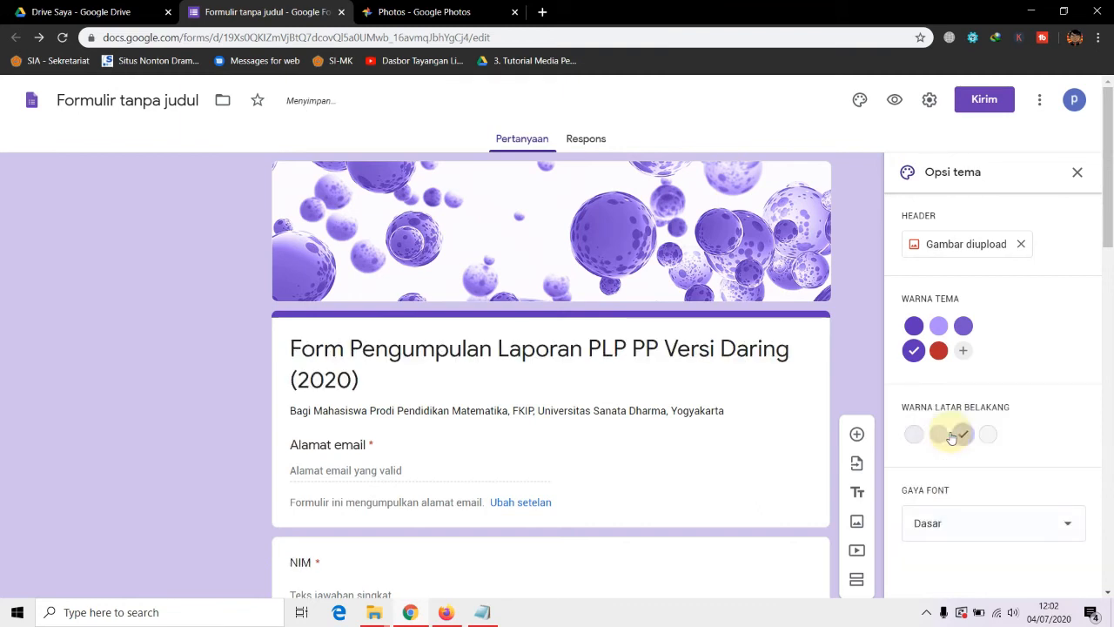
scroll(714, 398, down, 2)
scroll(714, 401, down, 10)
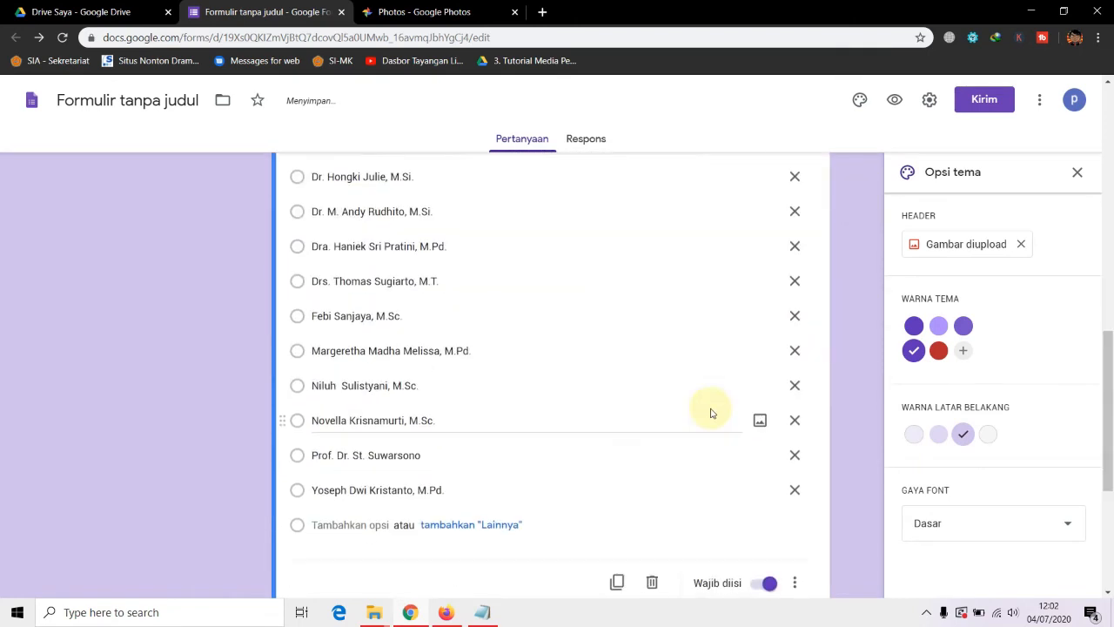
scroll(846, 502, up, 15)
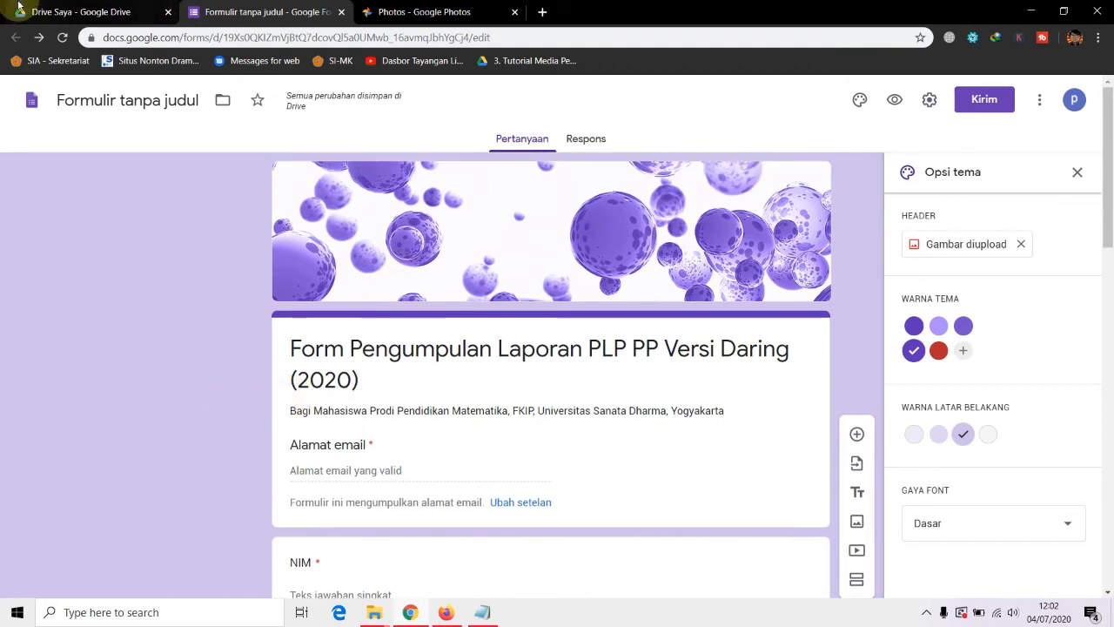
click(72, 12)
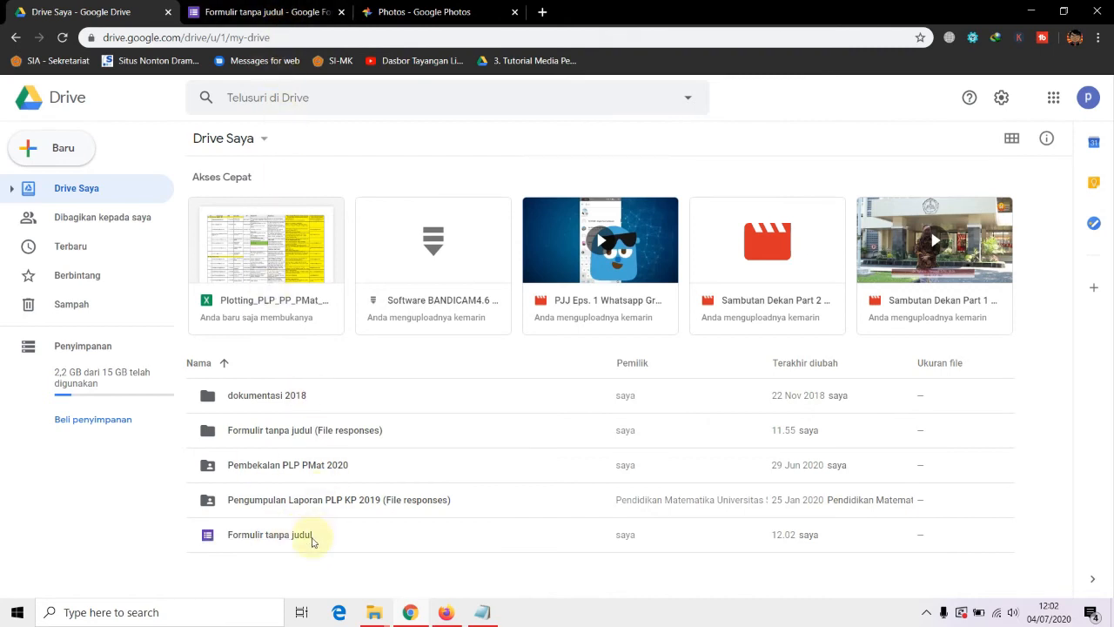
Title the form file 'Form Pengumpulan Laporan PLP PP Versi Daring (2020)' and verify it in Drive
click(297, 15)
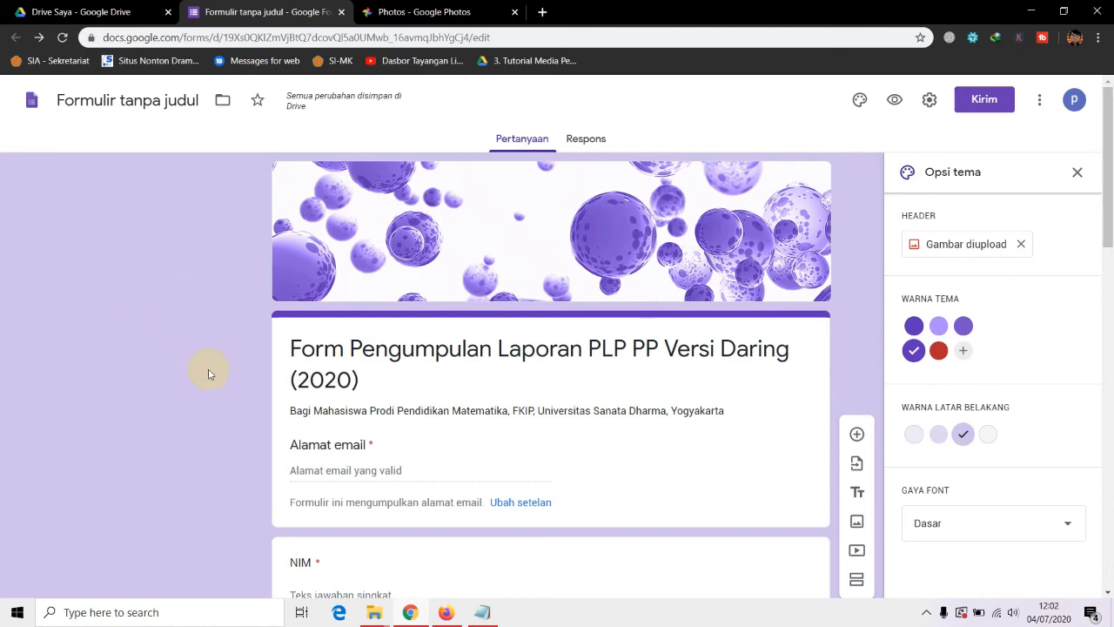
scroll(208, 374, down, 3)
scroll(208, 374, down, 3)
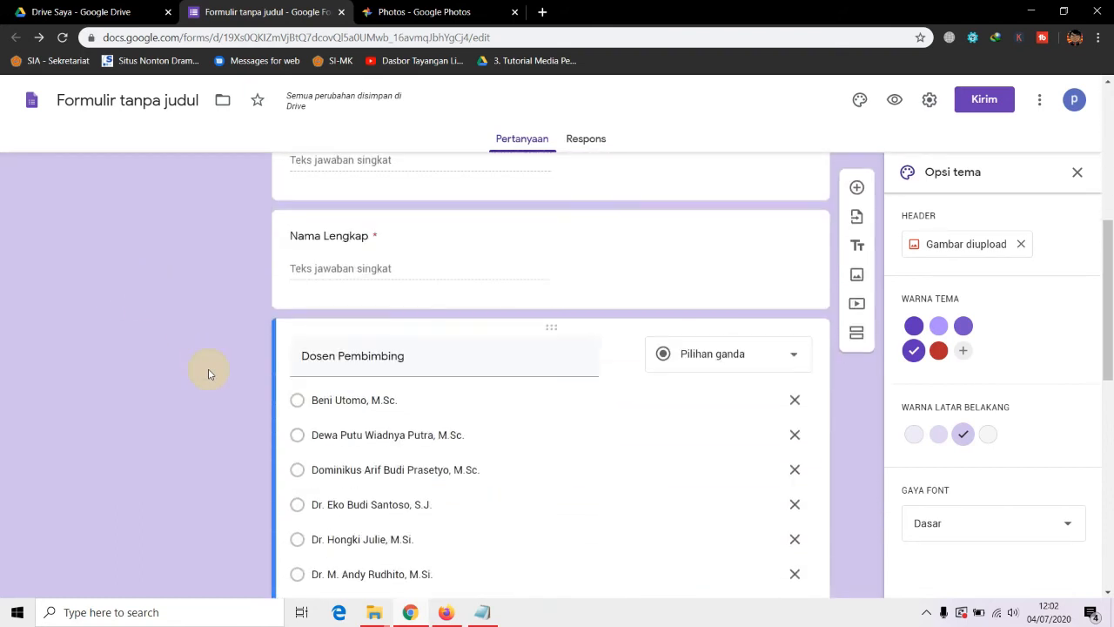
scroll(208, 374, down, 3)
scroll(208, 374, up, 8)
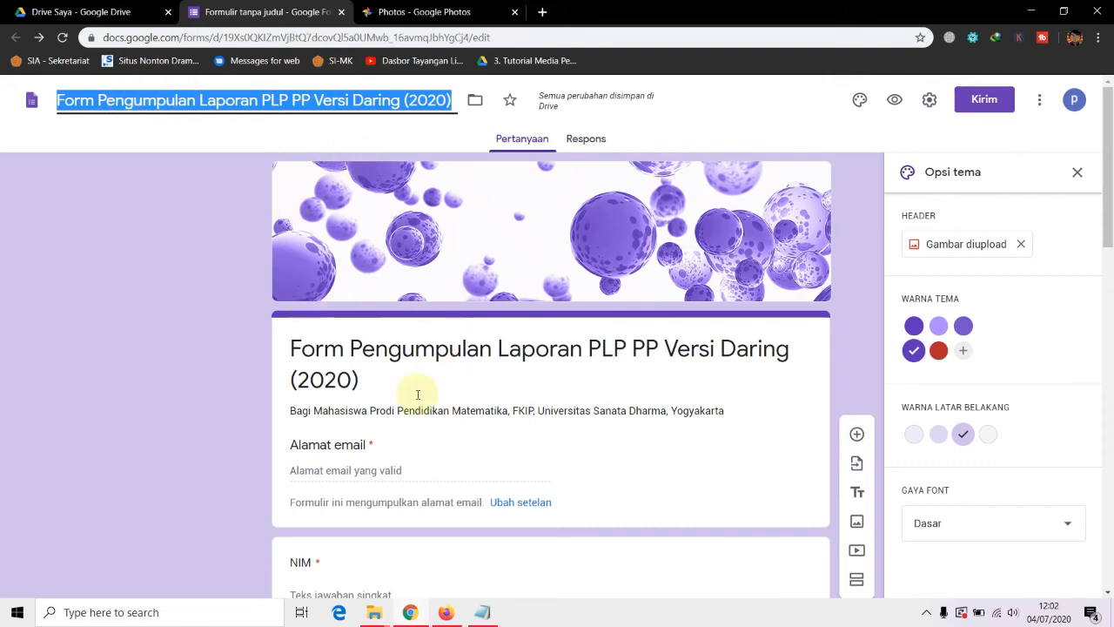
click(197, 235)
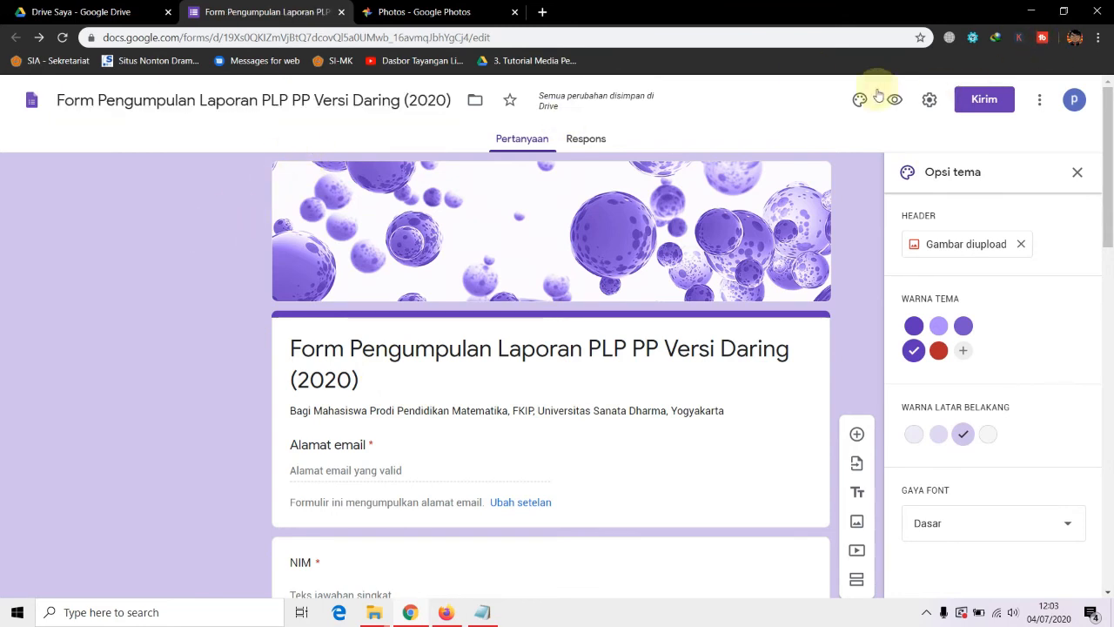
click(113, 12)
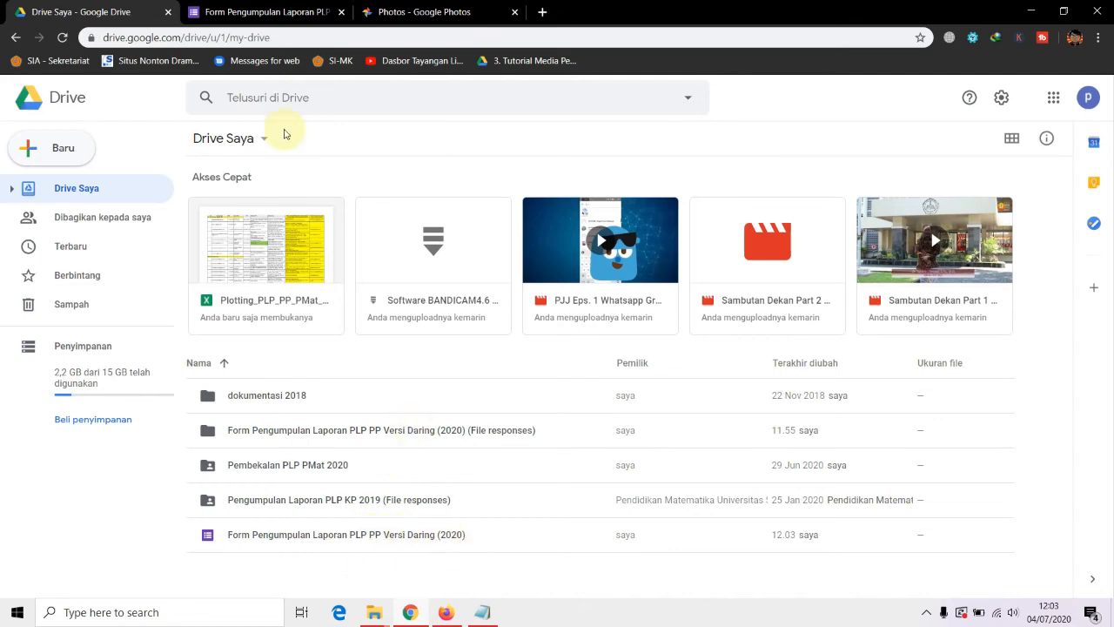
click(260, 14)
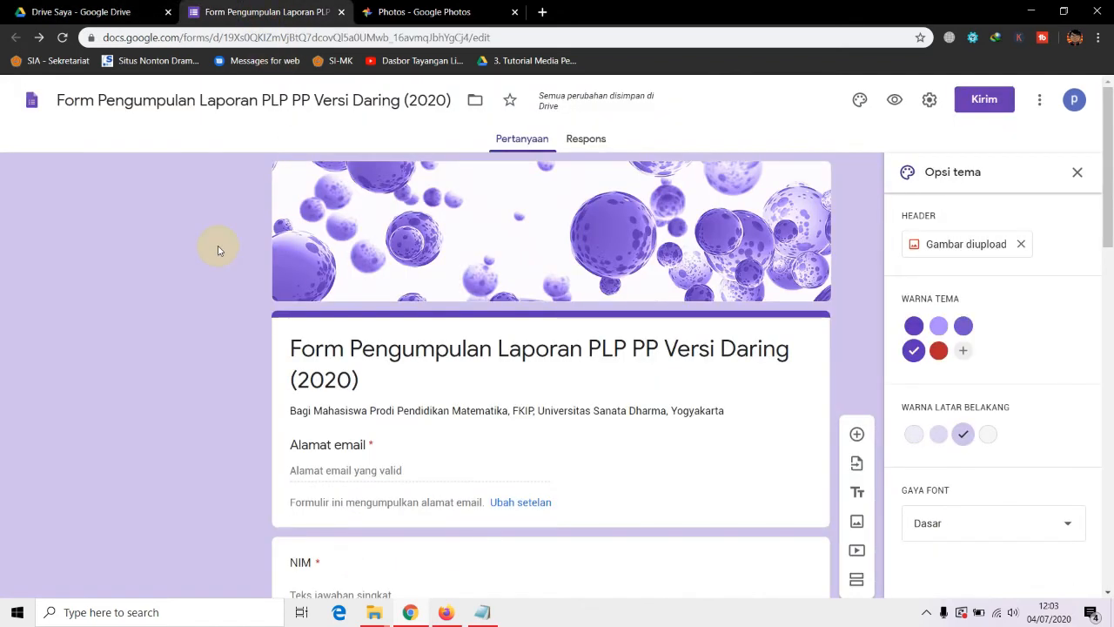
Copy the form's shortened forms.gle link from the Kirim link options
click(987, 100)
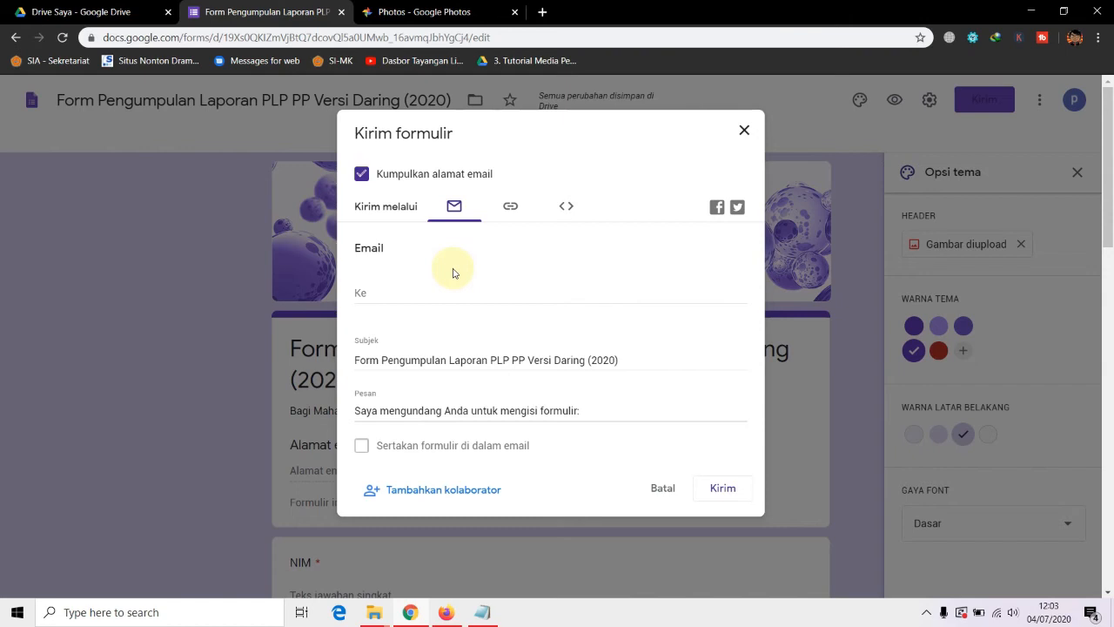
click(515, 208)
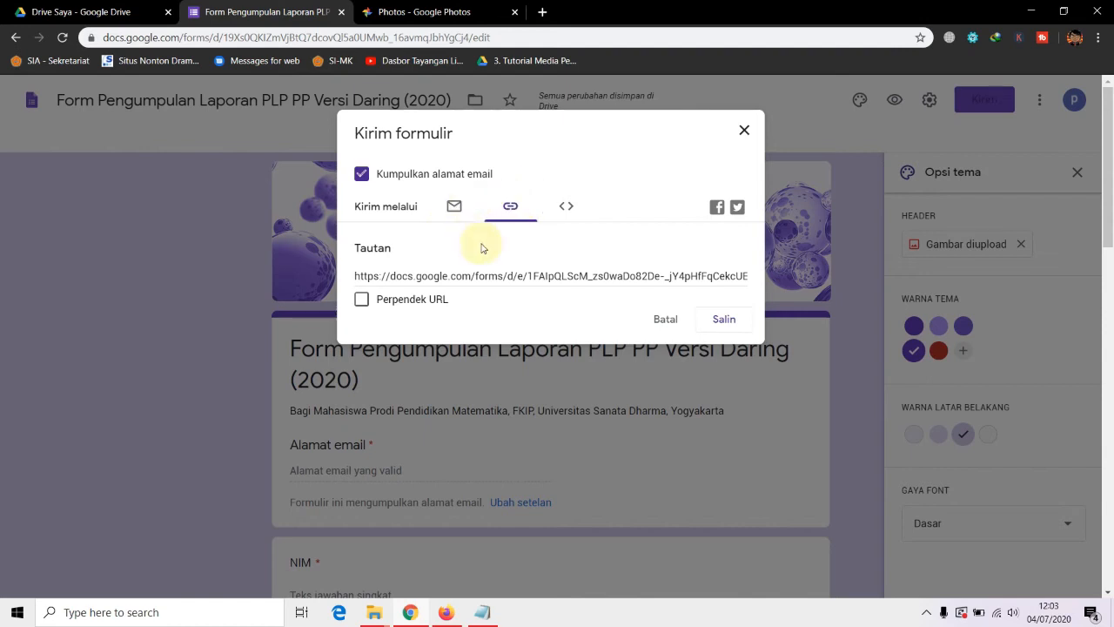
click(527, 275)
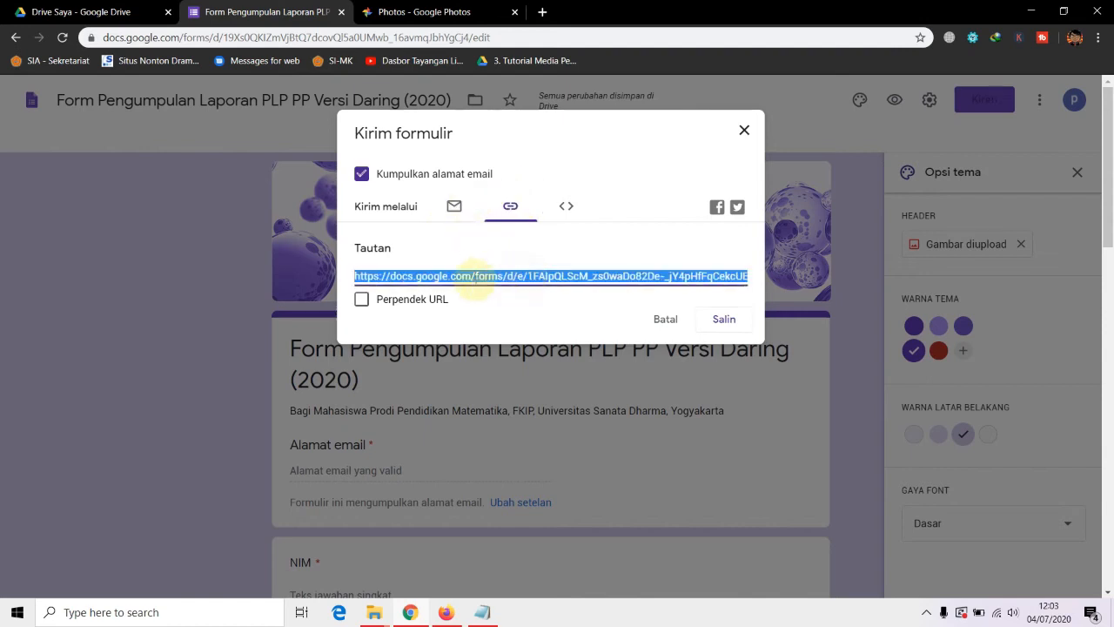
click(413, 300)
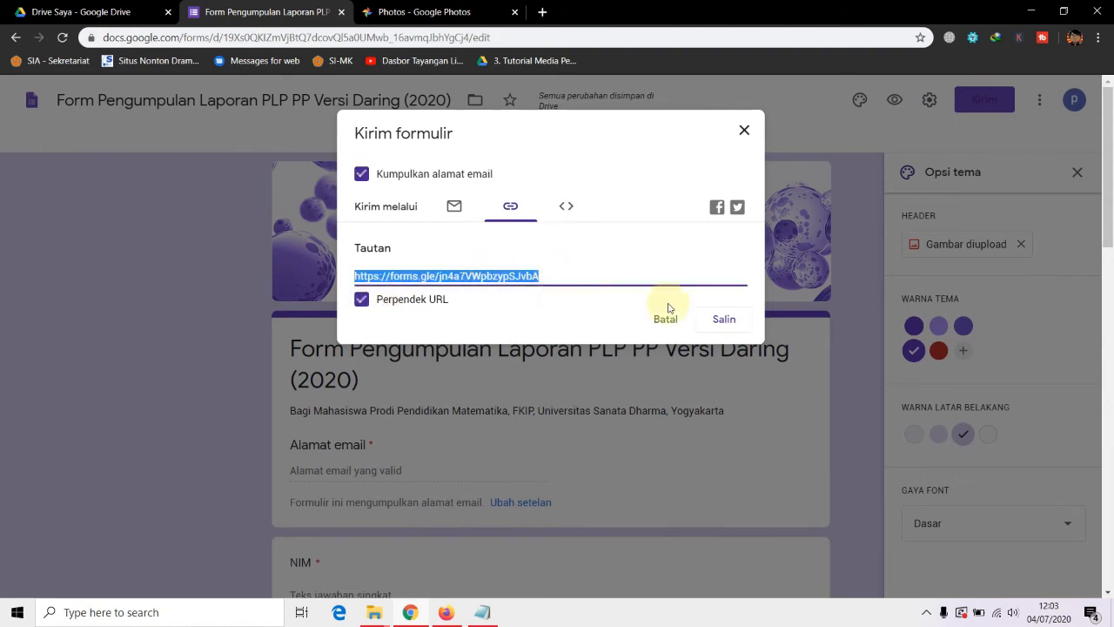
click(720, 319)
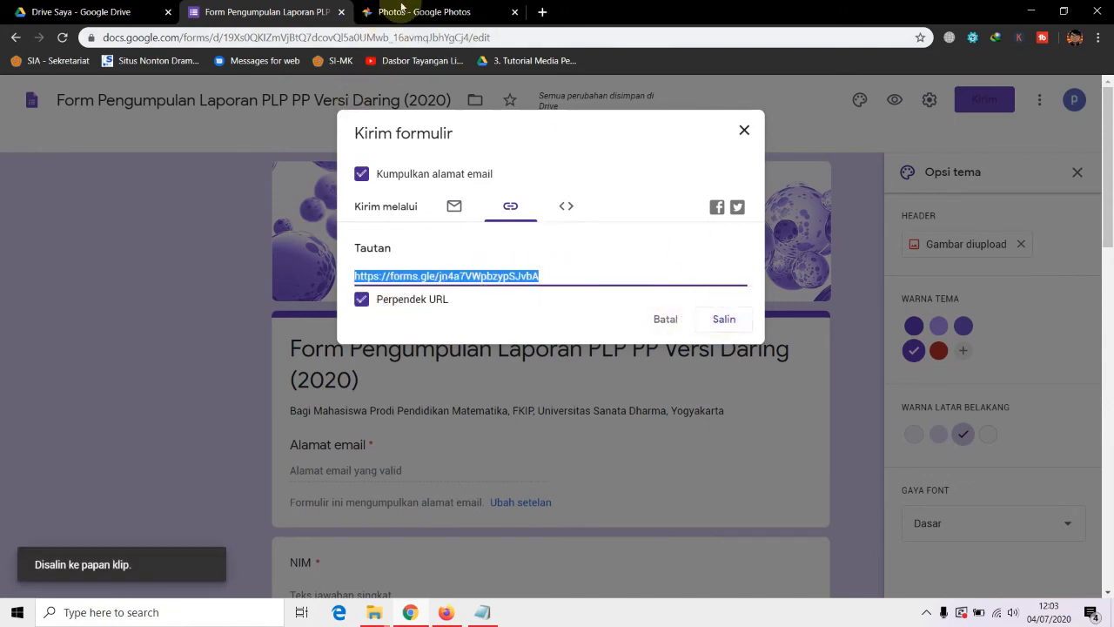
click(360, 174)
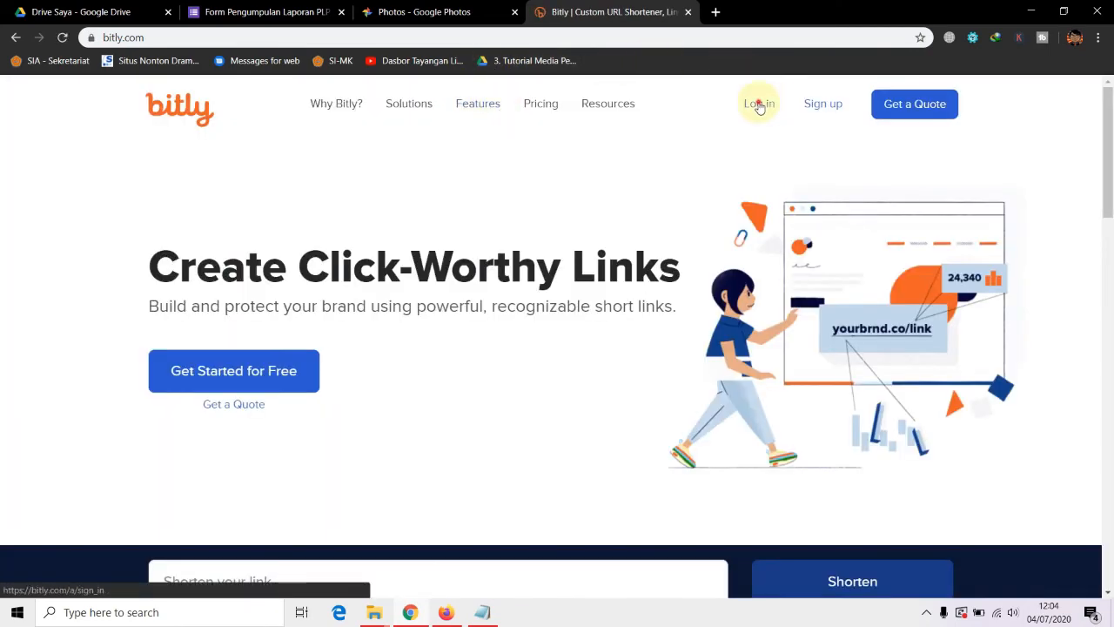
Log in to Bitly via Log in with Google and open the Create Link panel
click(758, 105)
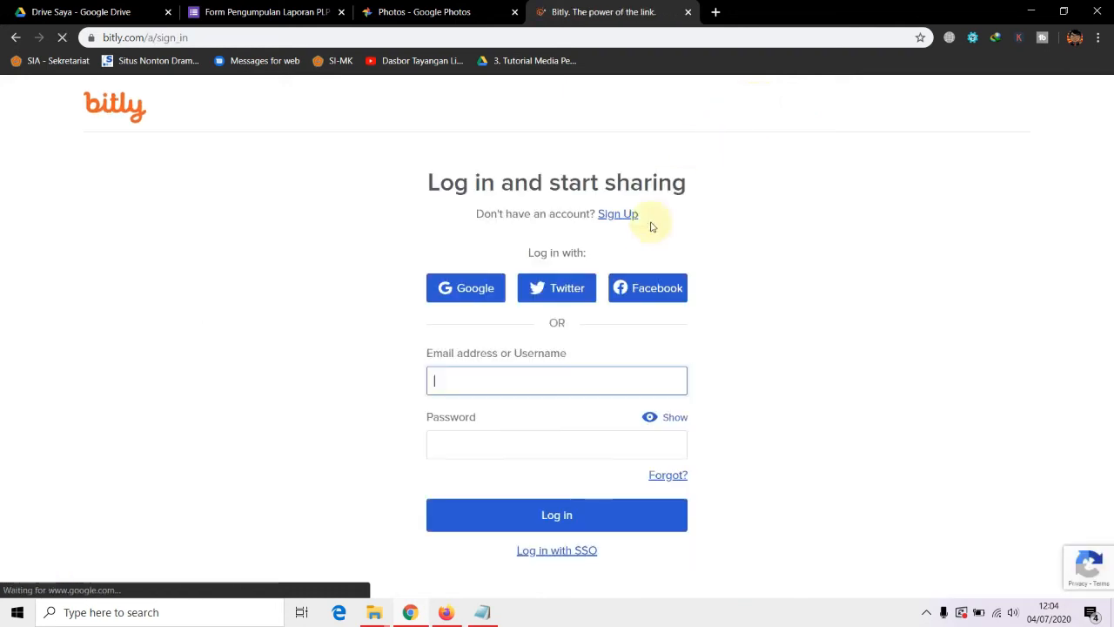
click(480, 294)
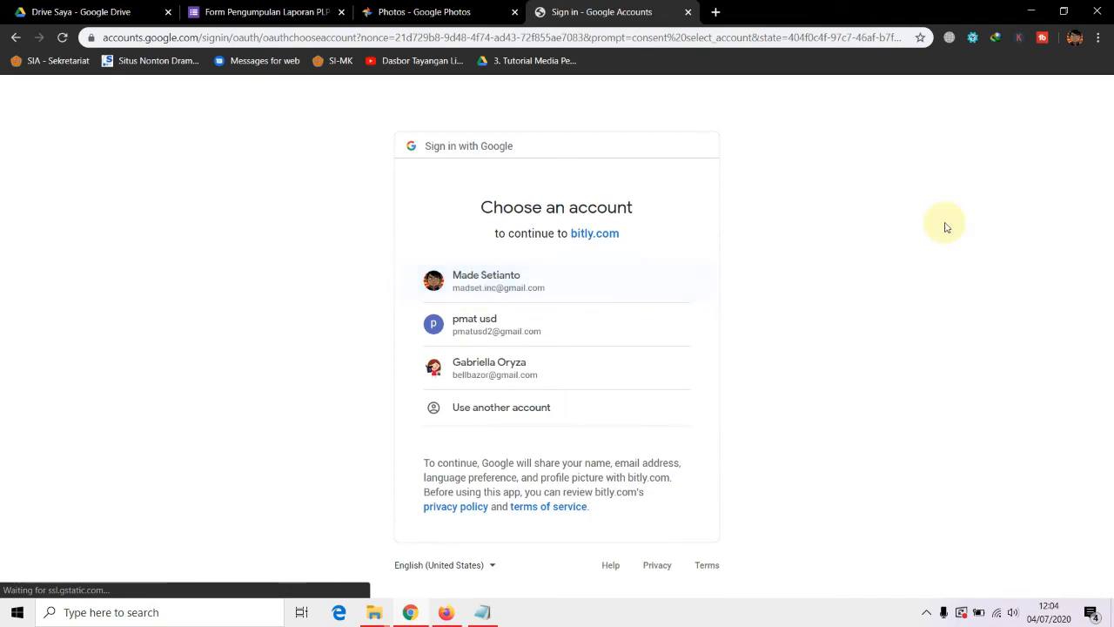
click(491, 287)
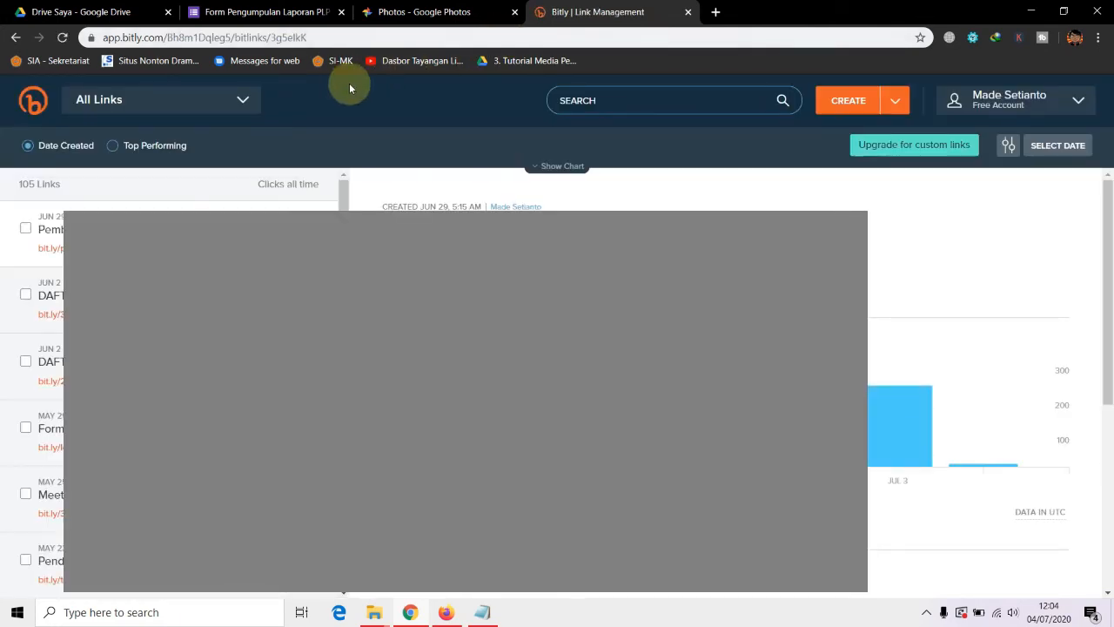
click(846, 103)
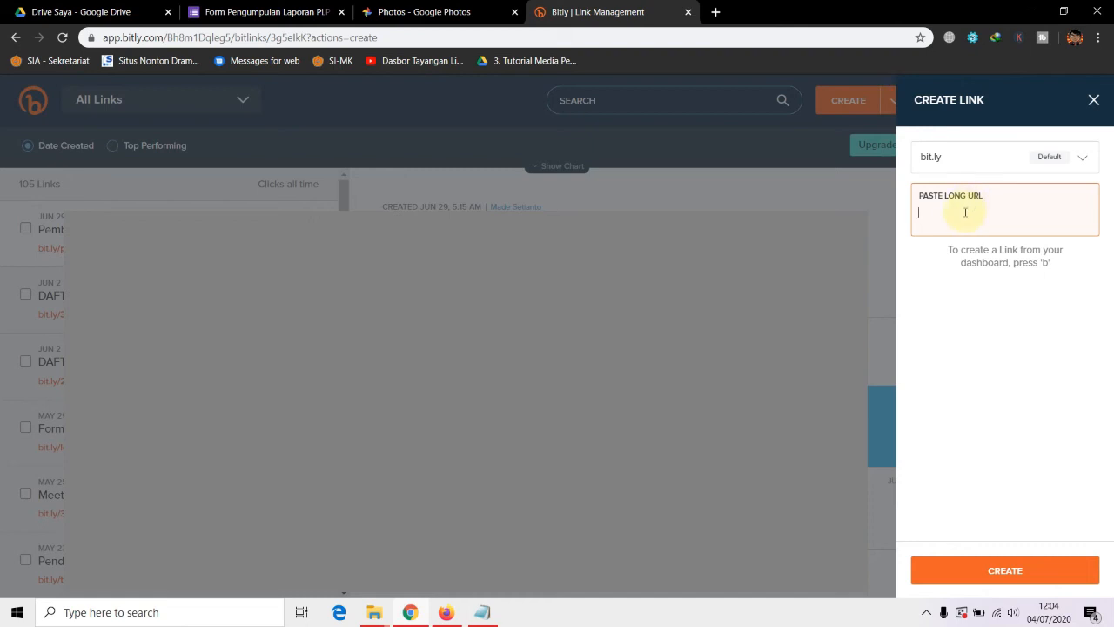
Shorten the pasted form link in Bitly, producing bit.ly/3gsREwG
text(https://forms.gle/jn4a7VWpbzypSJvbA)
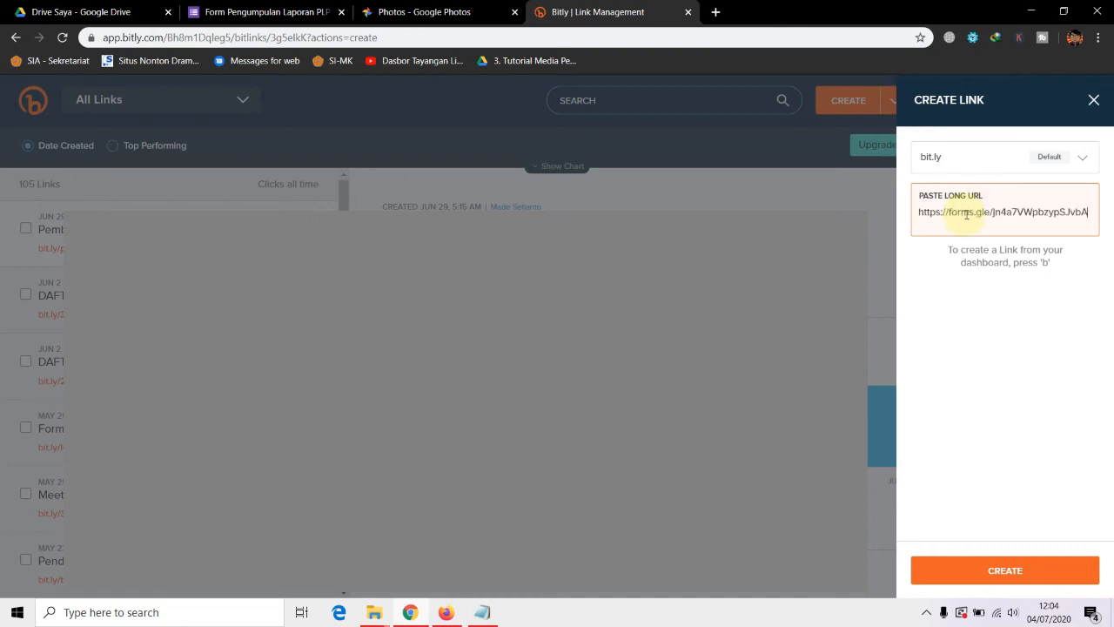
key(Return)
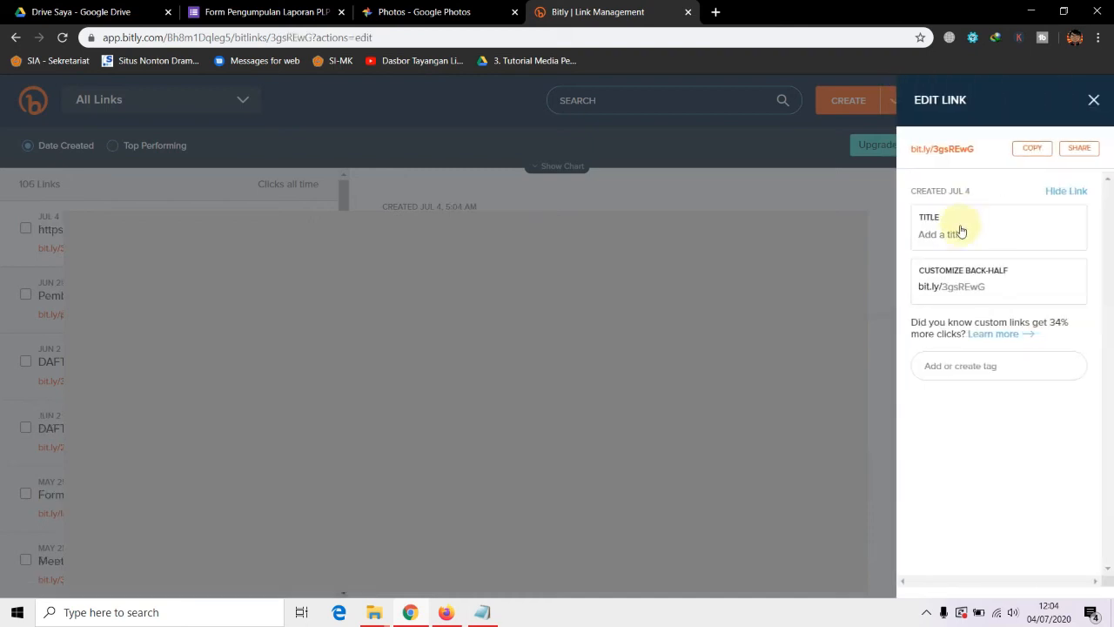
click(951, 235)
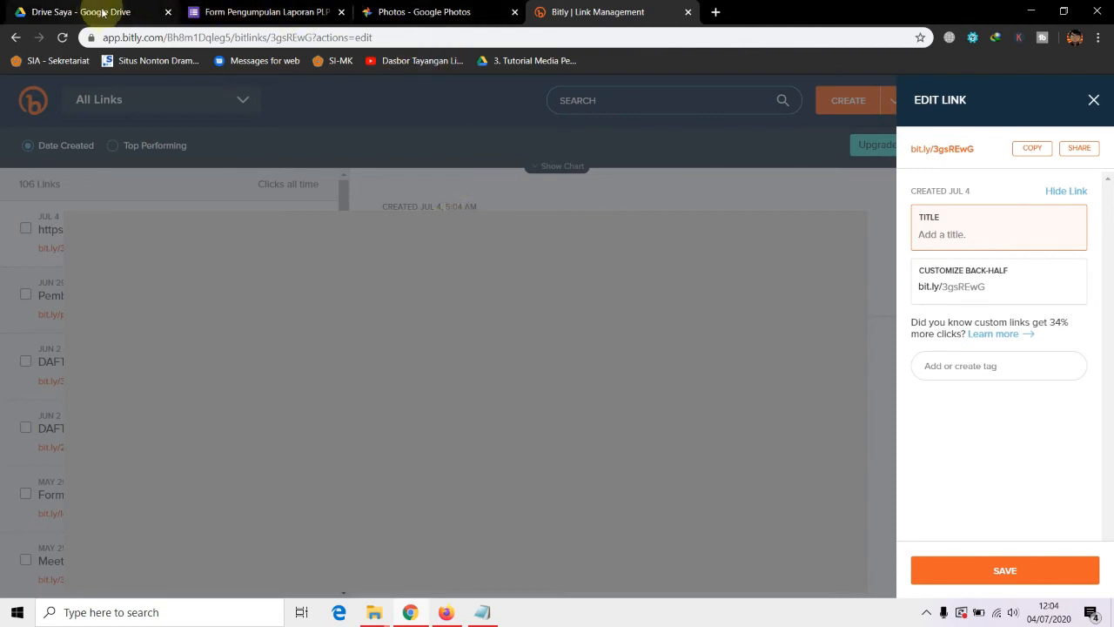
Title the link 'Form Pengumpulan Laporan PLP PP Versi Daring (2020)' and select the random back-half 3gsREwG
click(244, 13)
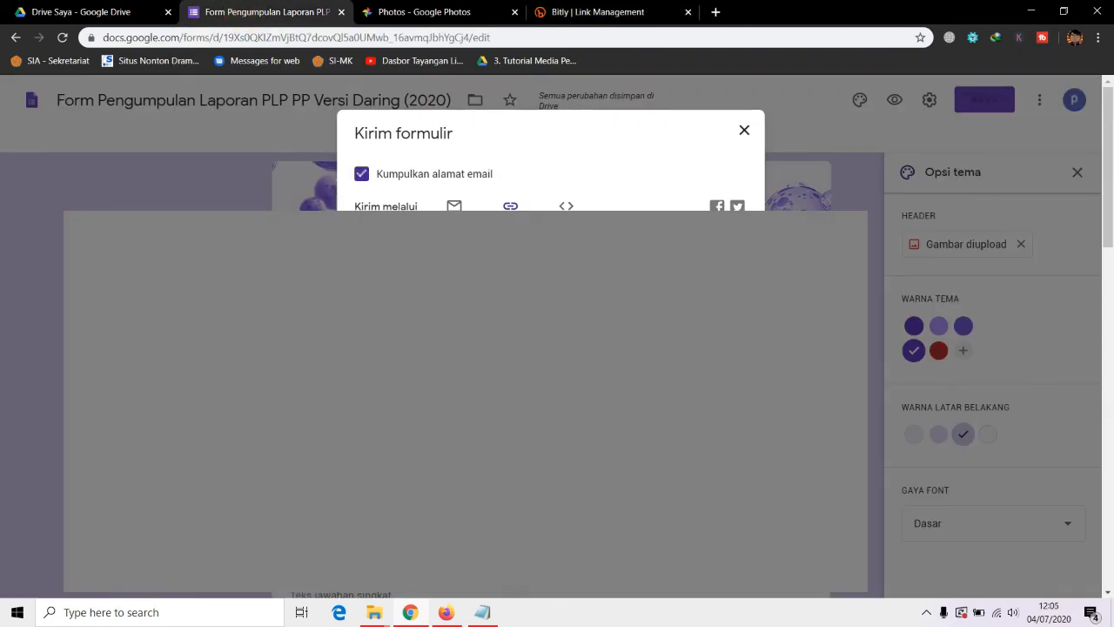
click(631, 12)
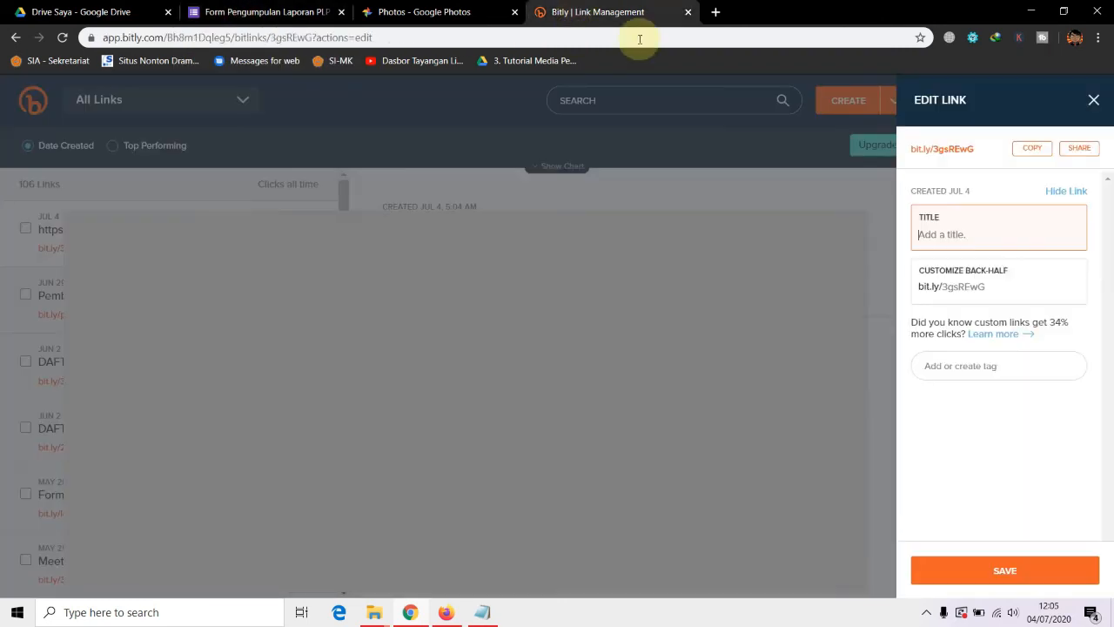
click(135, 9)
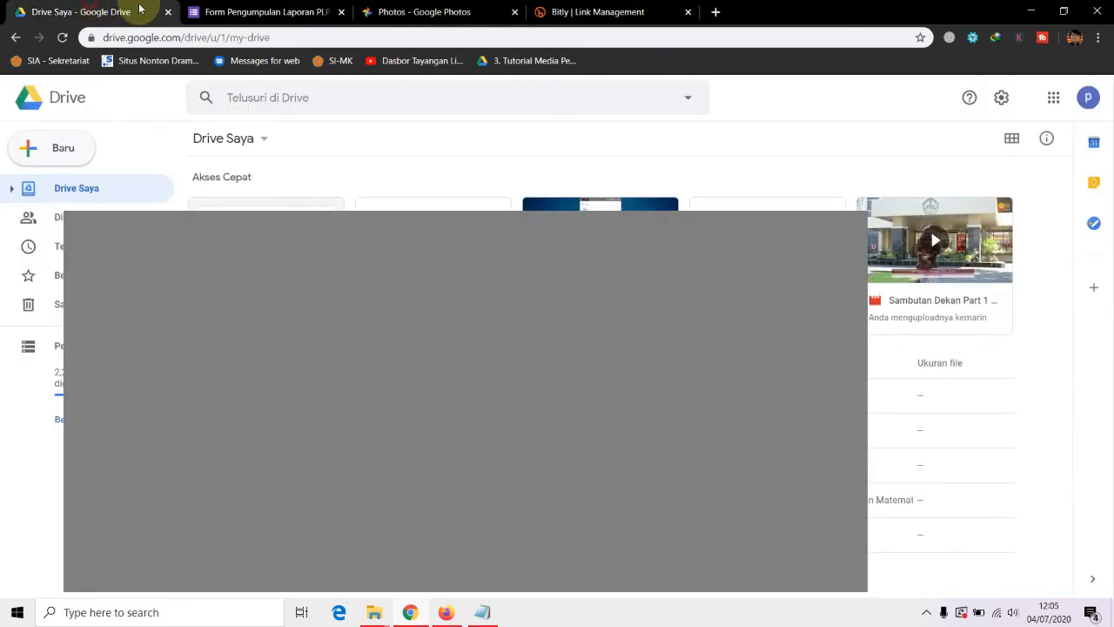
click(249, 11)
key(Escape)
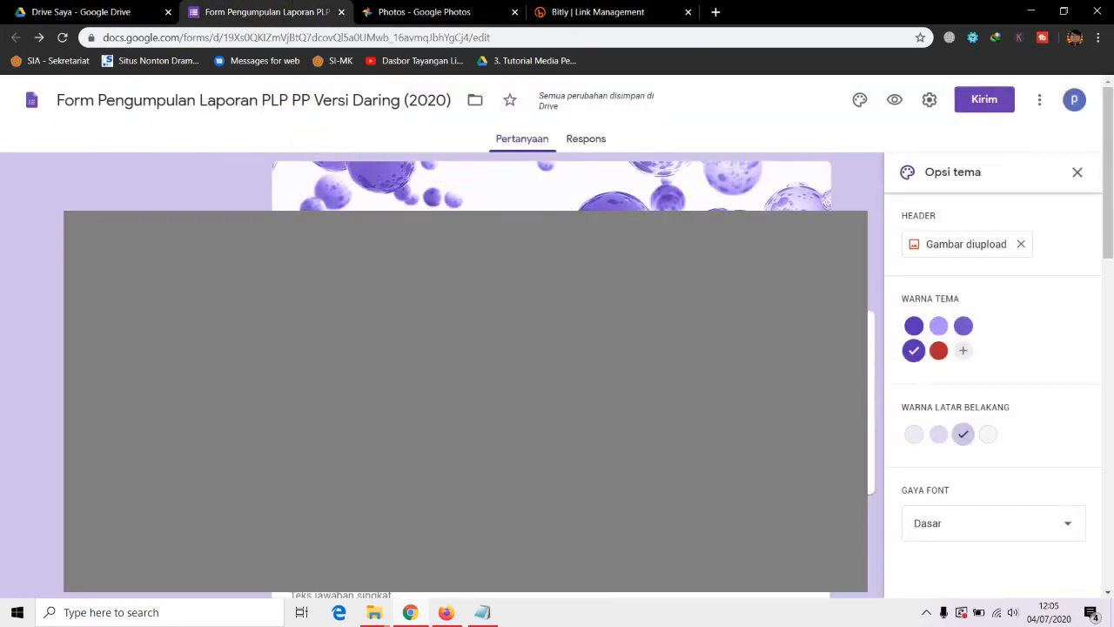
click(592, 11)
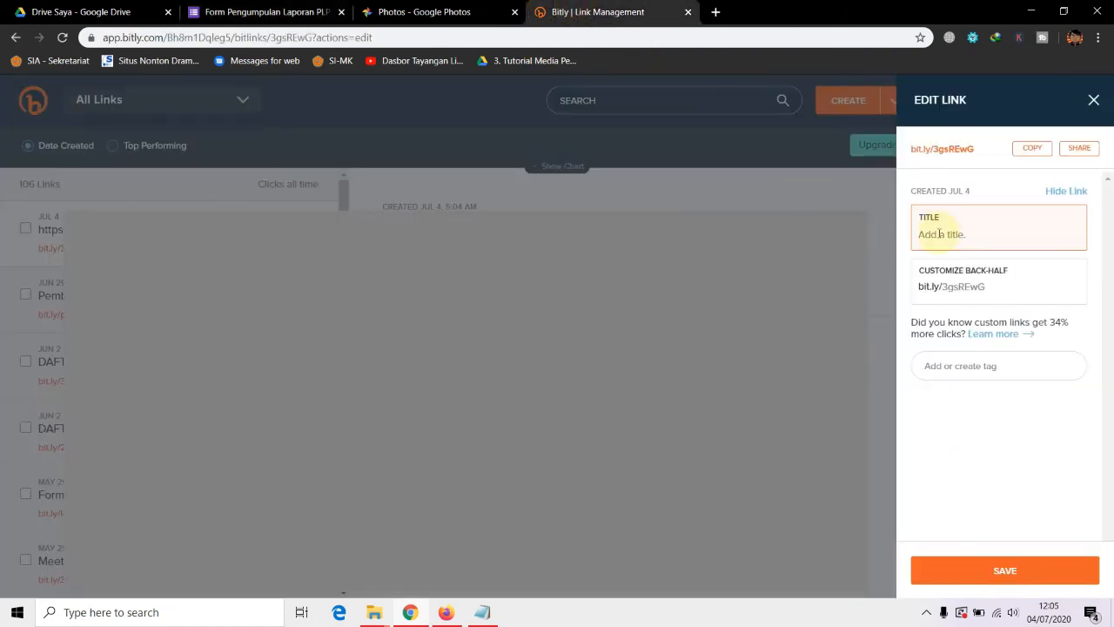
text(Form Pengumpulan Laporan PLP PP Virtual Daring 2019/2020)
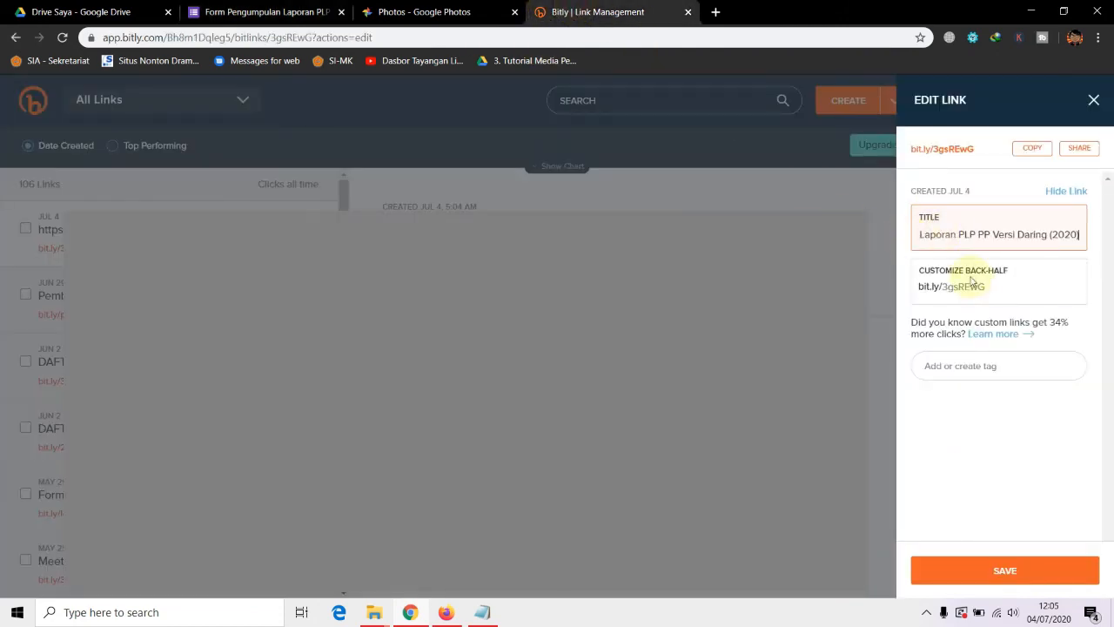
click(974, 285)
drag(984, 286, 945, 288)
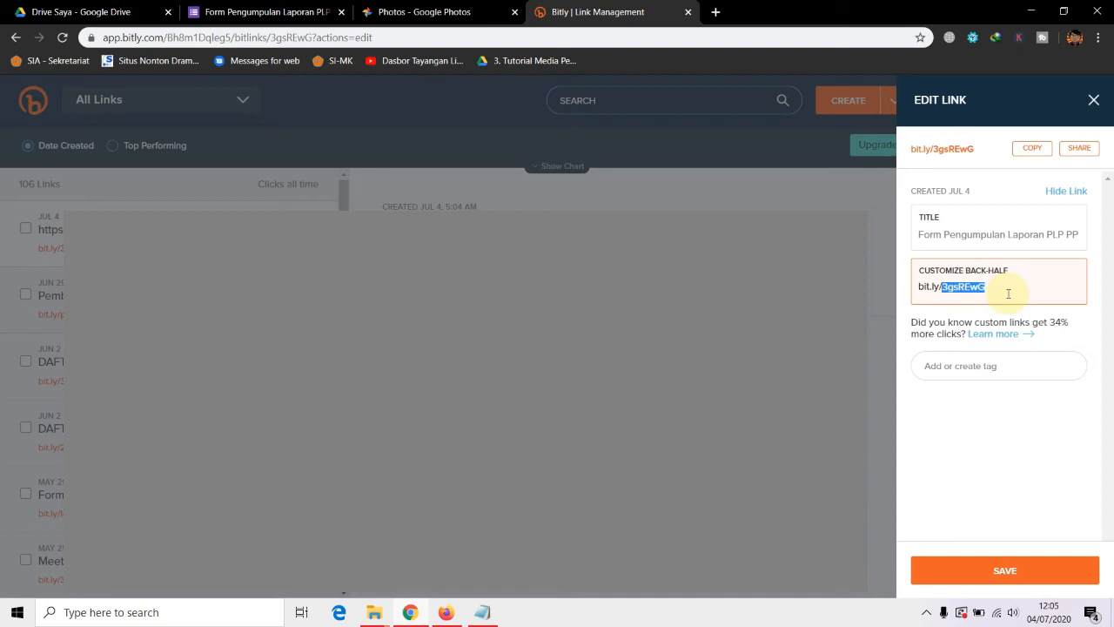
Replace the back-half with PLP-PP2020, save, and copy bit.ly/PLP-PP2020
text(PLPPP2020)
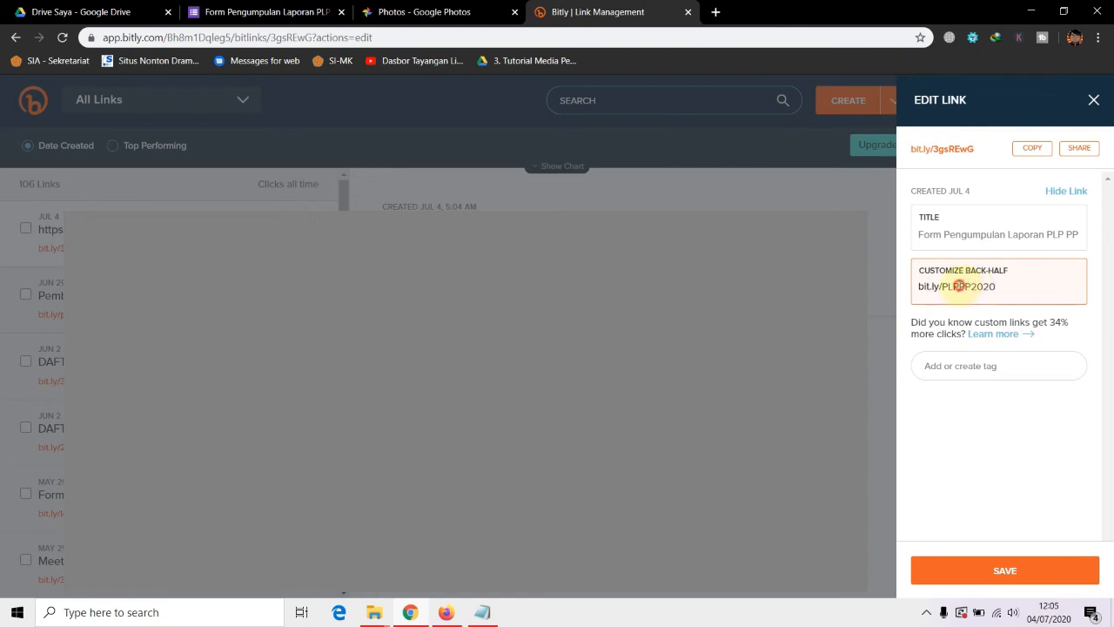
text(-P)
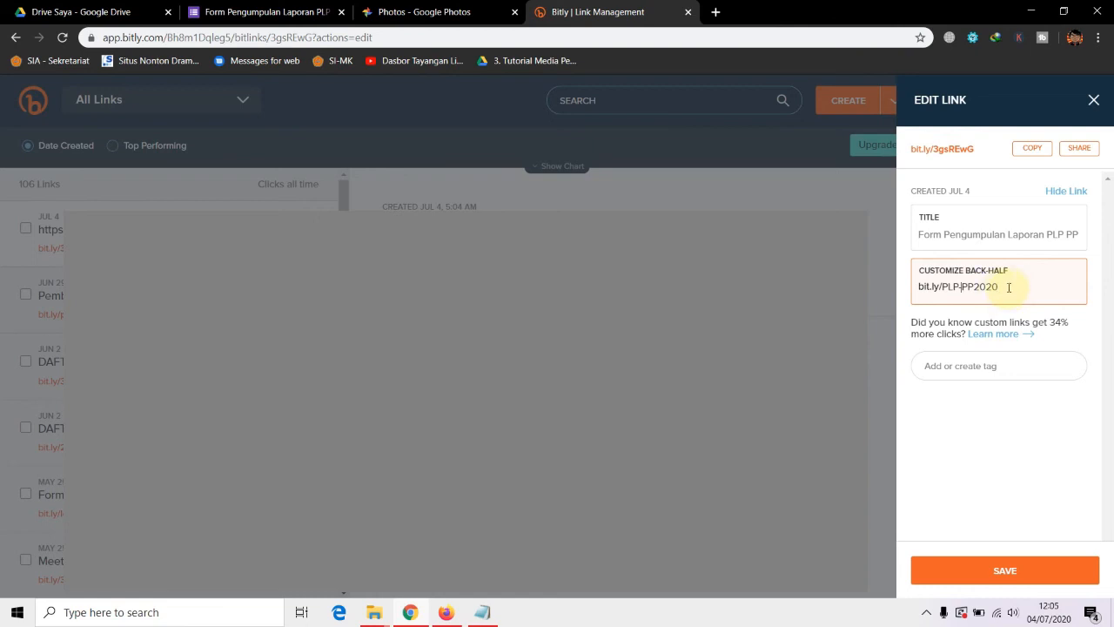
click(1004, 569)
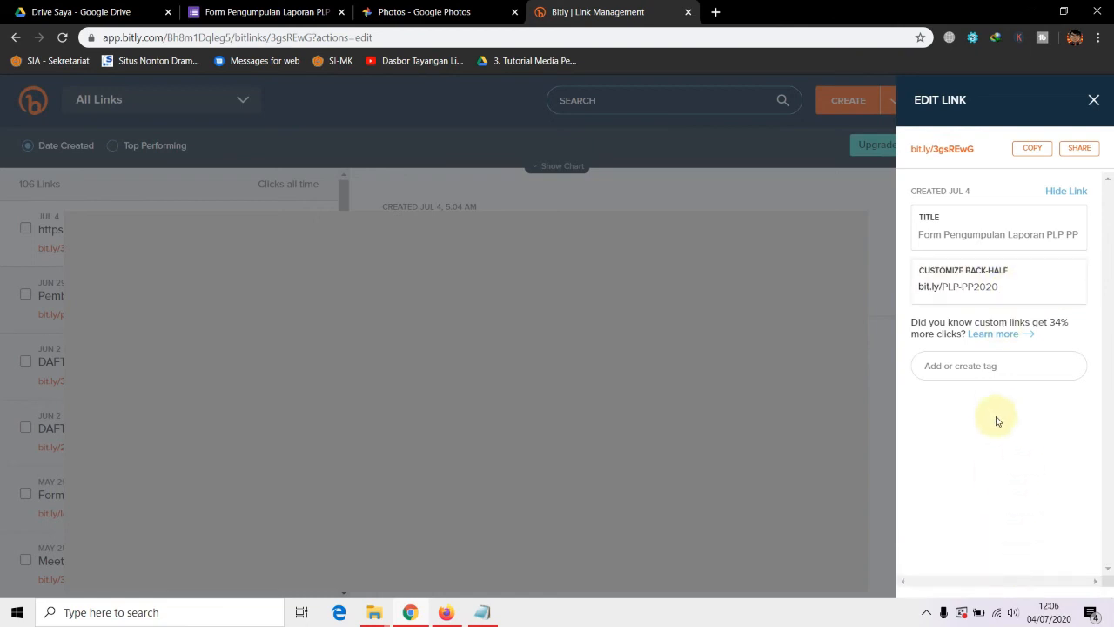
click(1028, 150)
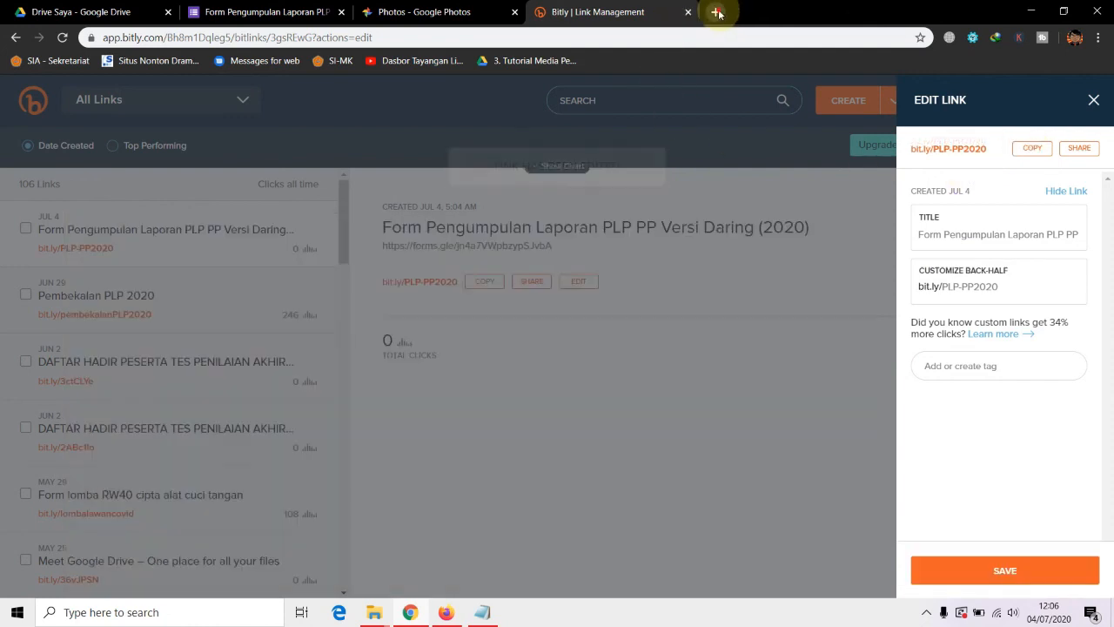
Load bit.ly/PLP-PP2020 in a new tab, scroll the live form, and focus the Alamat email field
click(715, 12)
click(602, 37)
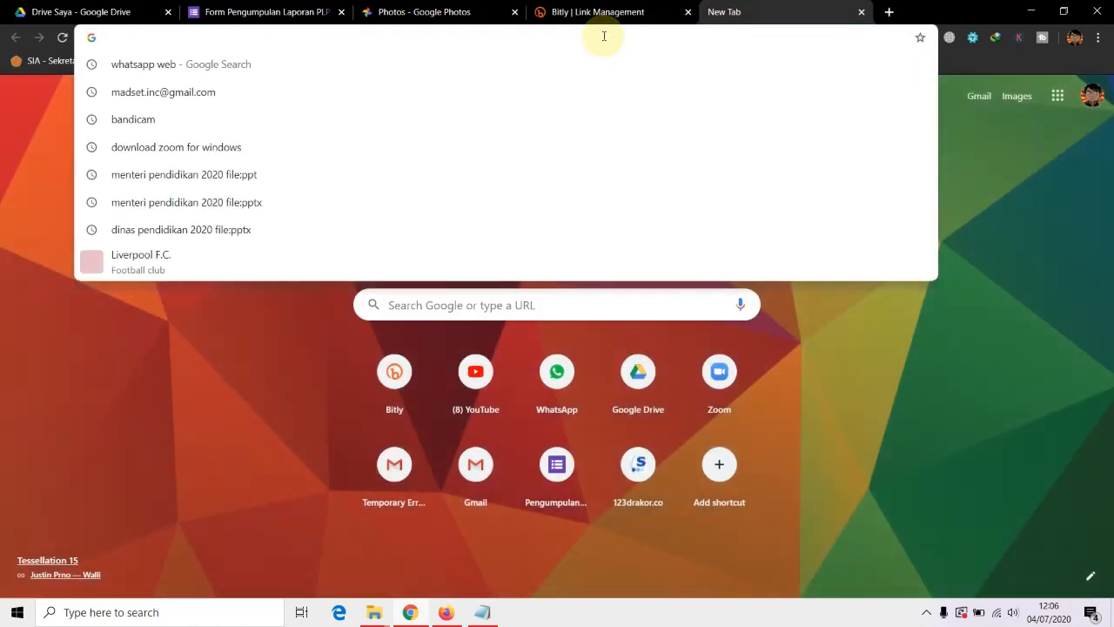
key(ctrl+v)
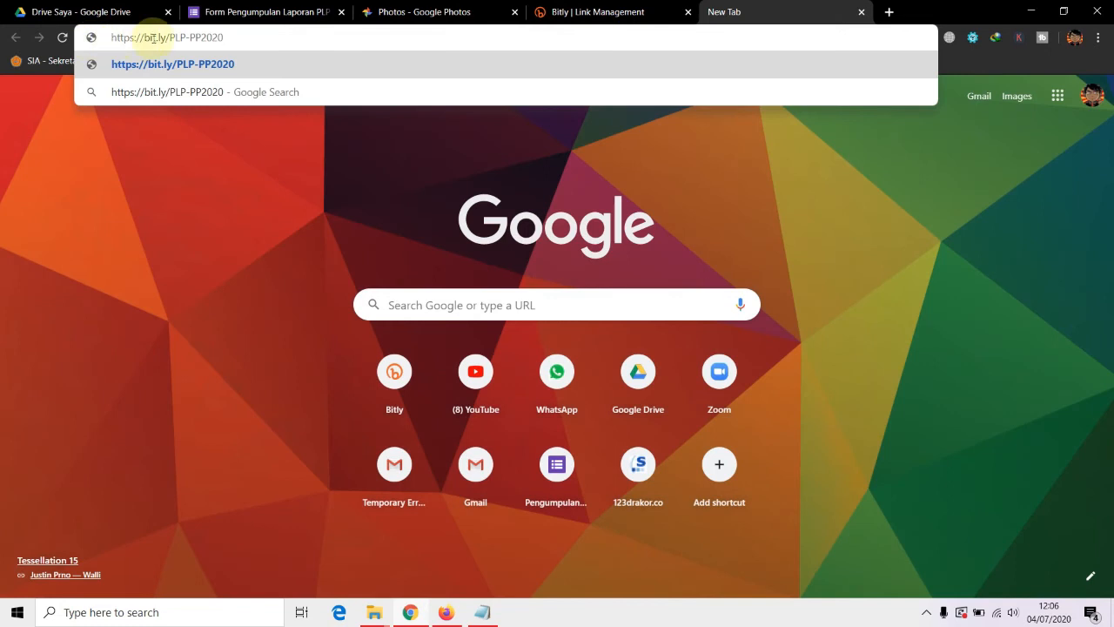
key(Return)
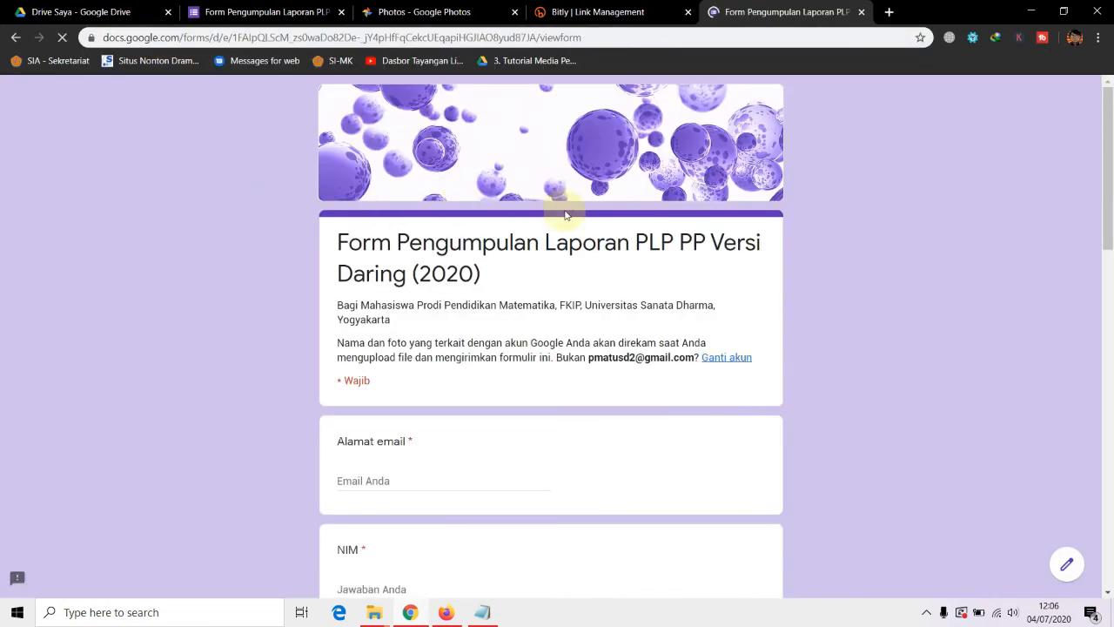
scroll(566, 215, down, 15)
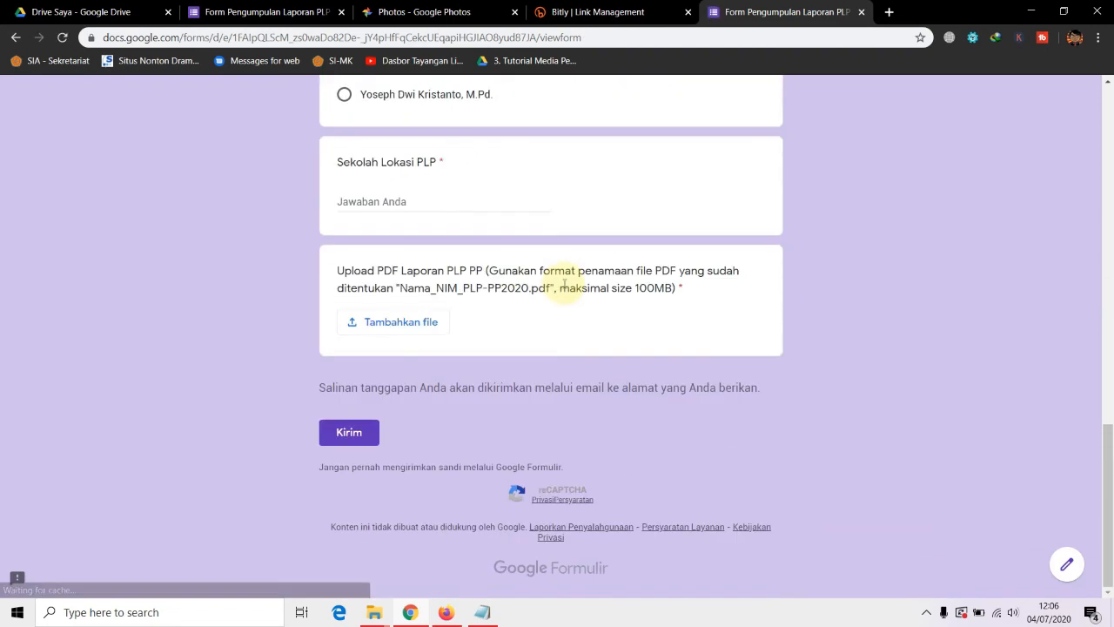
scroll(600, 385, up, 15)
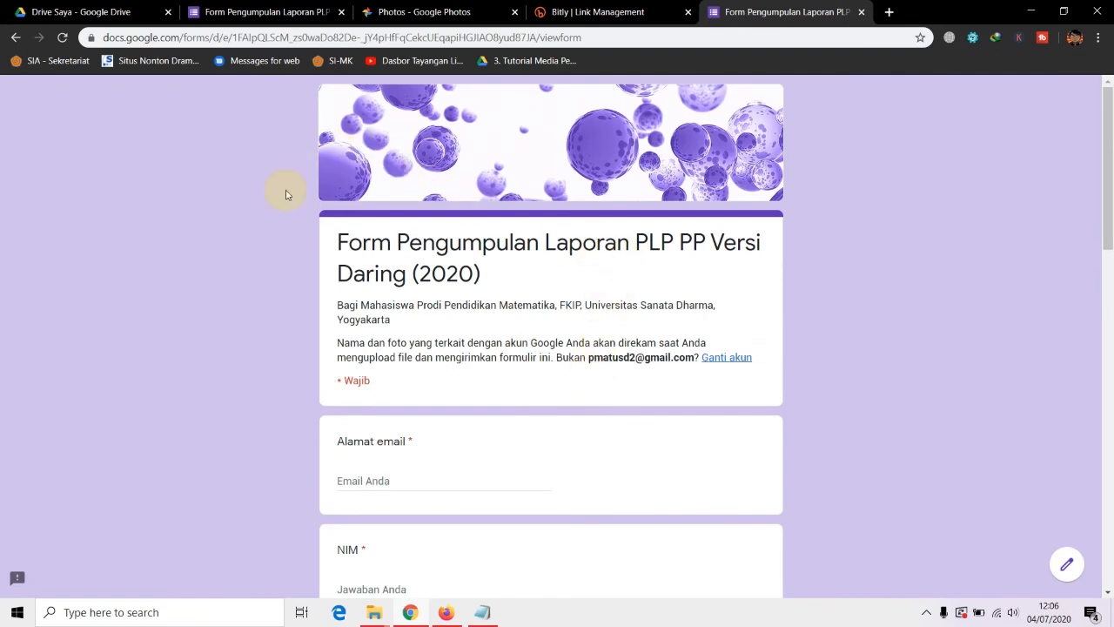
scroll(427, 246, down, 3)
scroll(401, 265, up, 3)
scroll(401, 265, down, 2)
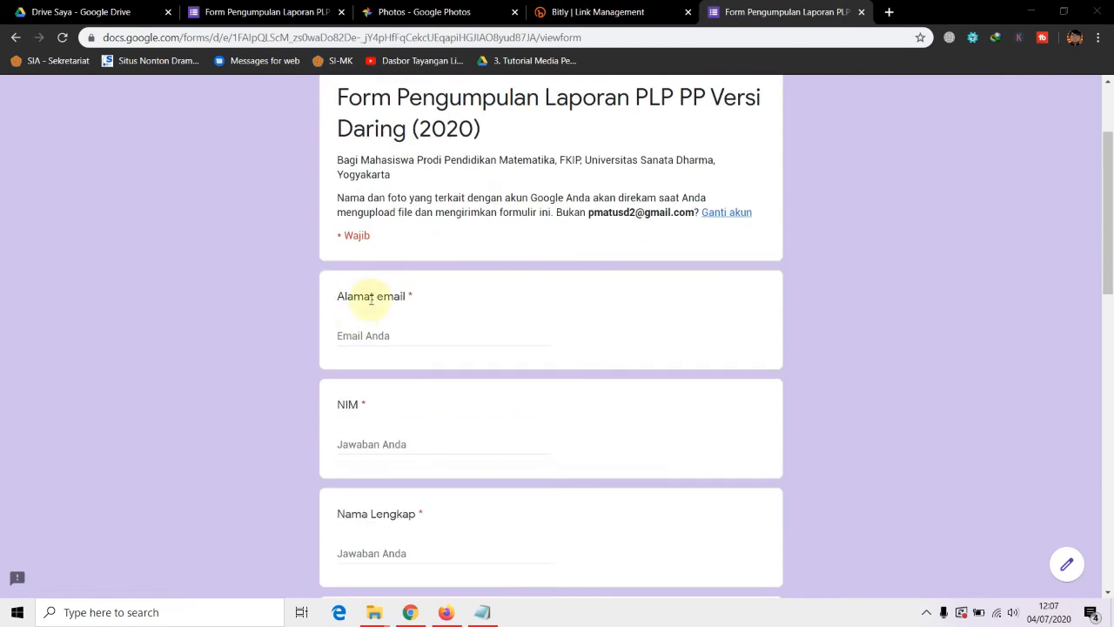
click(369, 334)
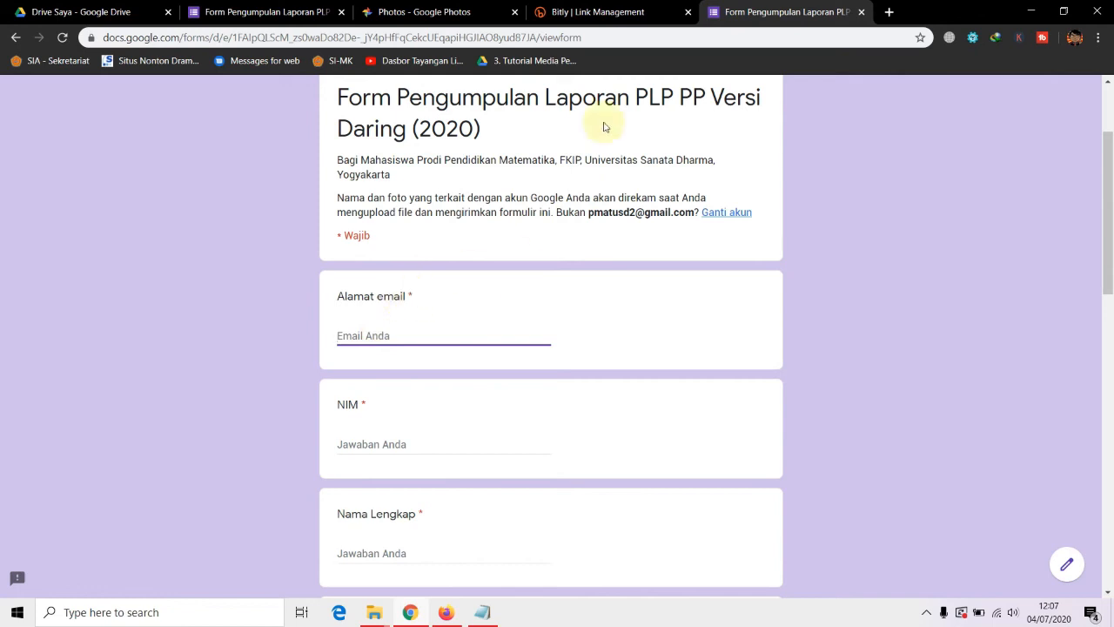
click(278, 12)
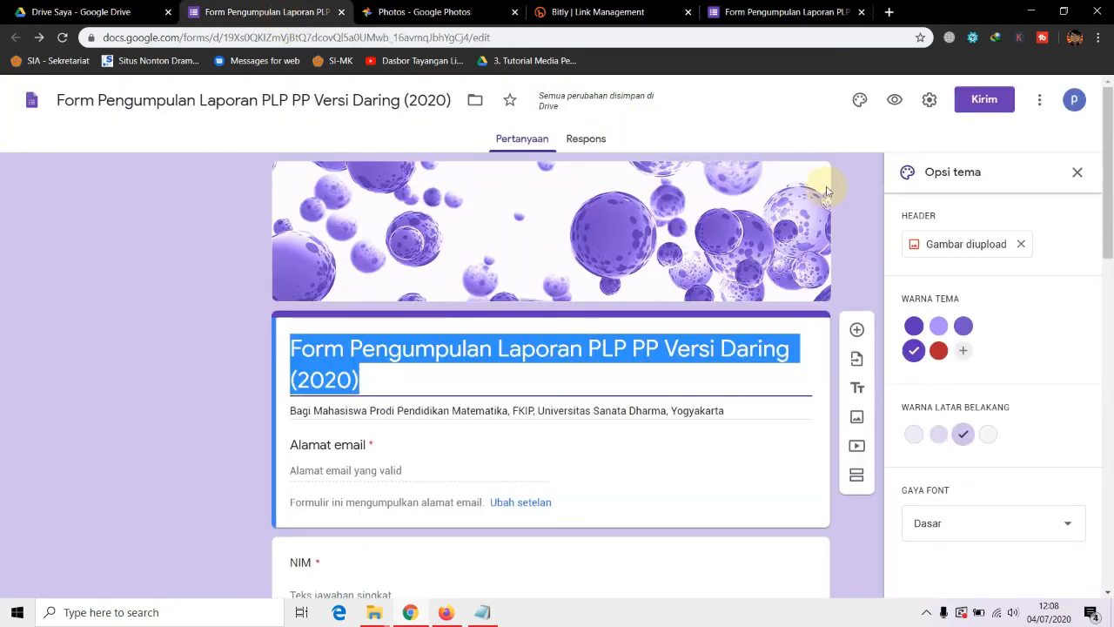
click(927, 102)
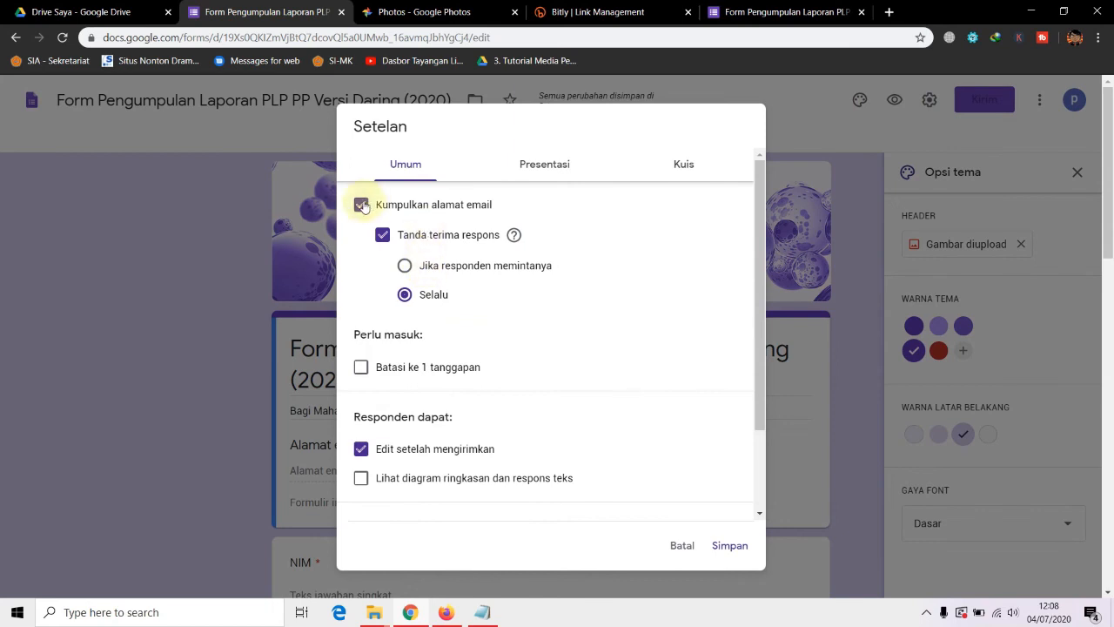
click(694, 546)
click(757, 12)
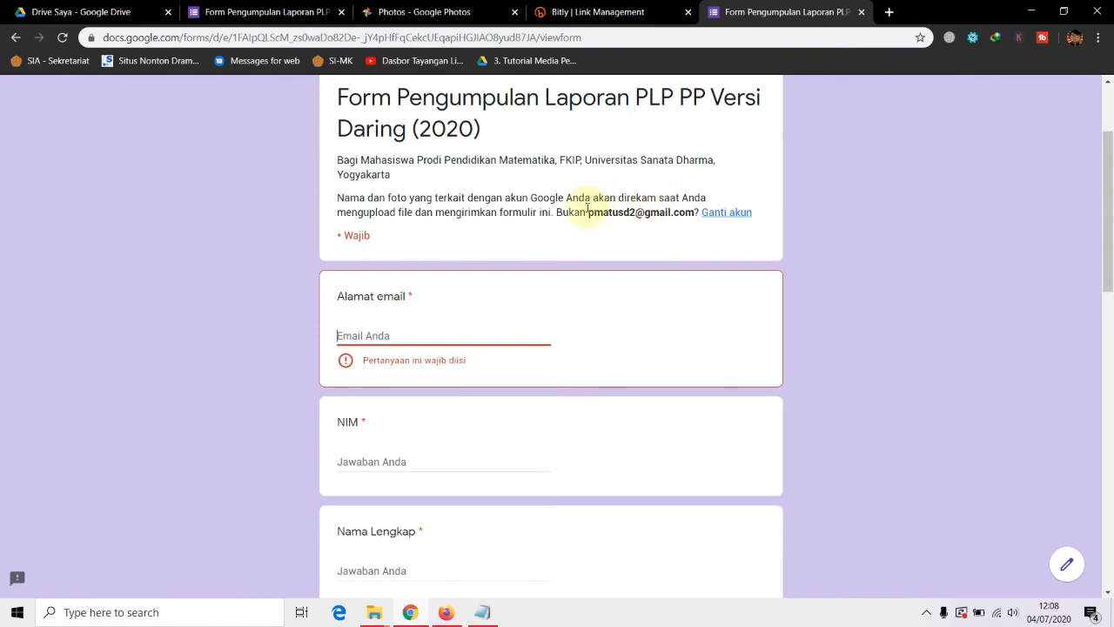
Enter a test email address and the student ID number (NIM)
click(385, 332)
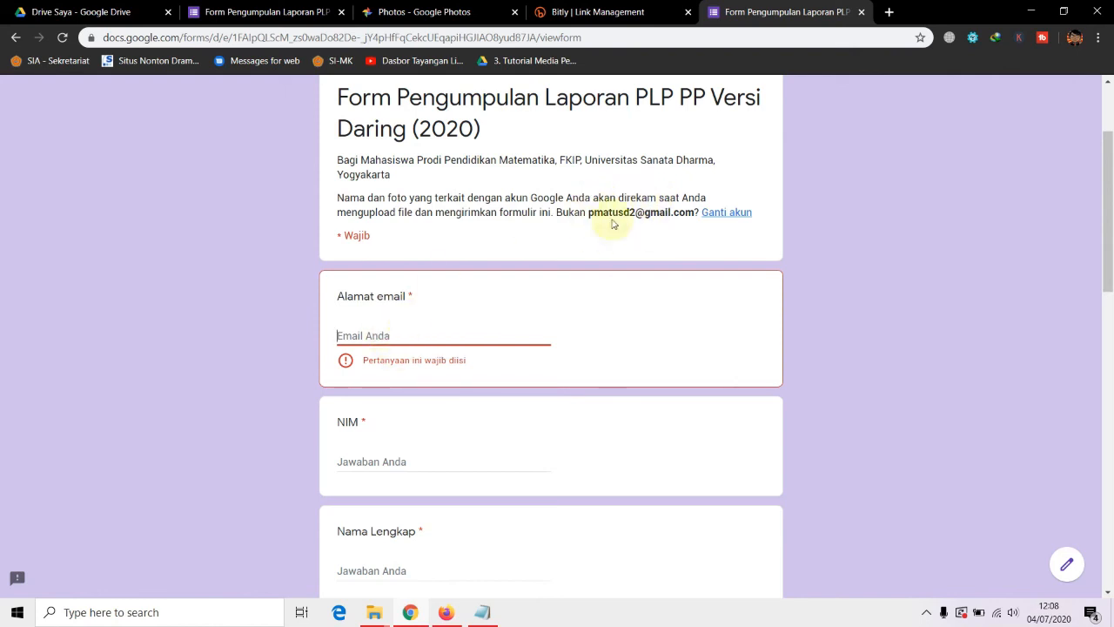
click(392, 332)
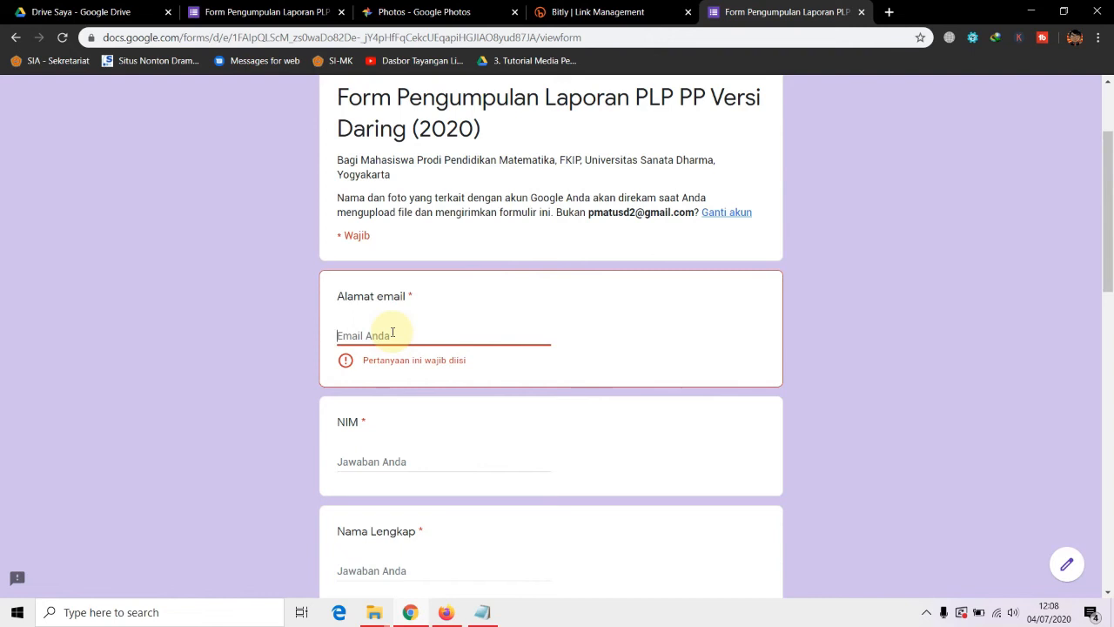
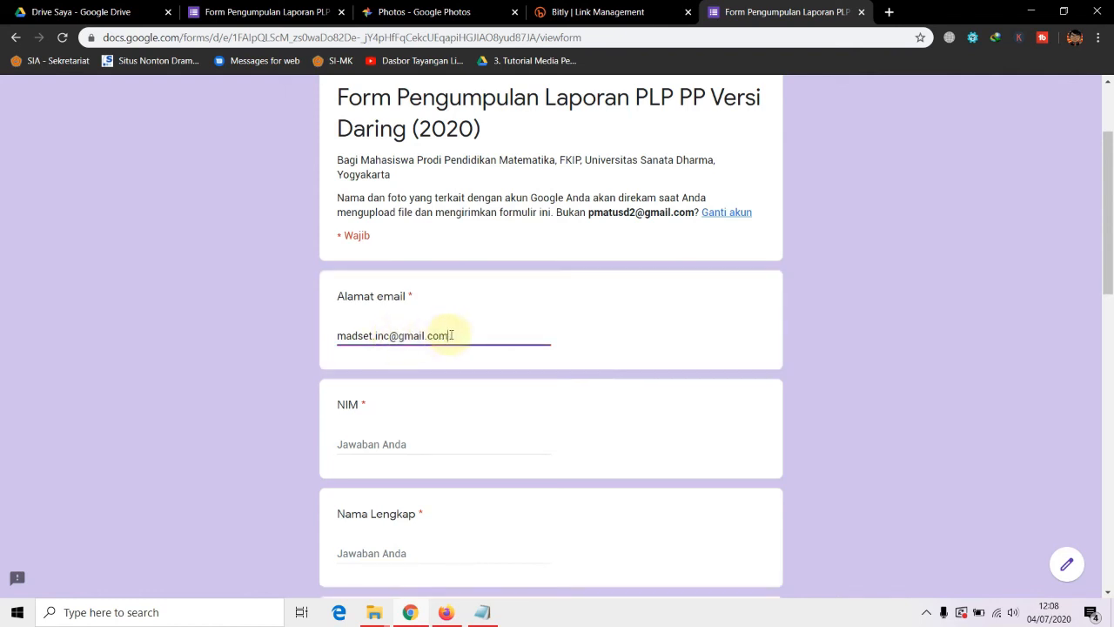
drag(450, 336, 323, 334)
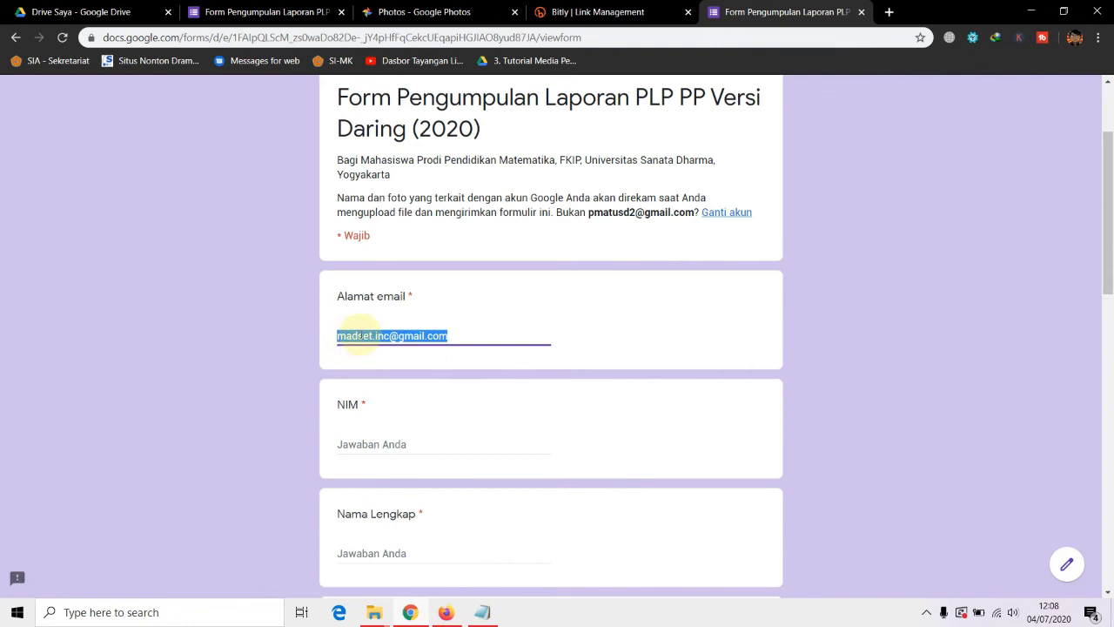
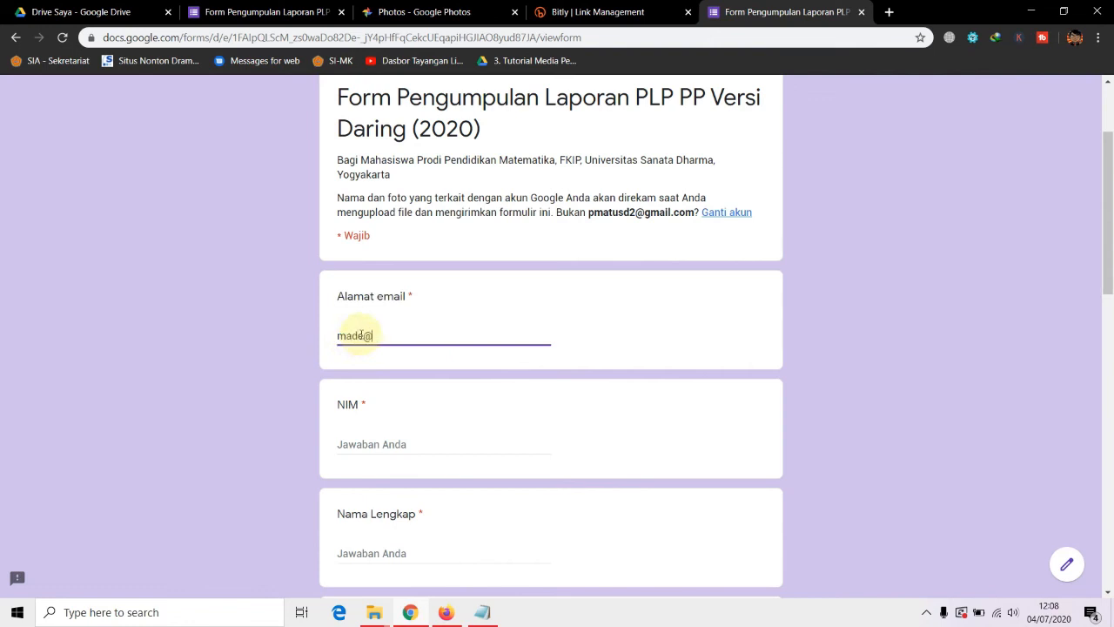
click(394, 439)
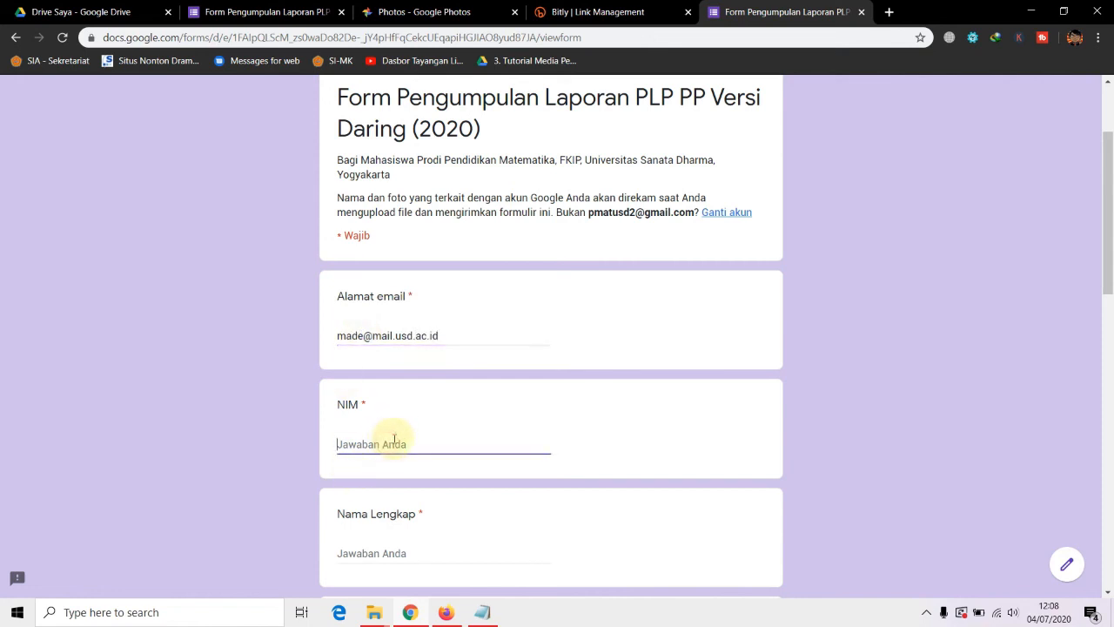
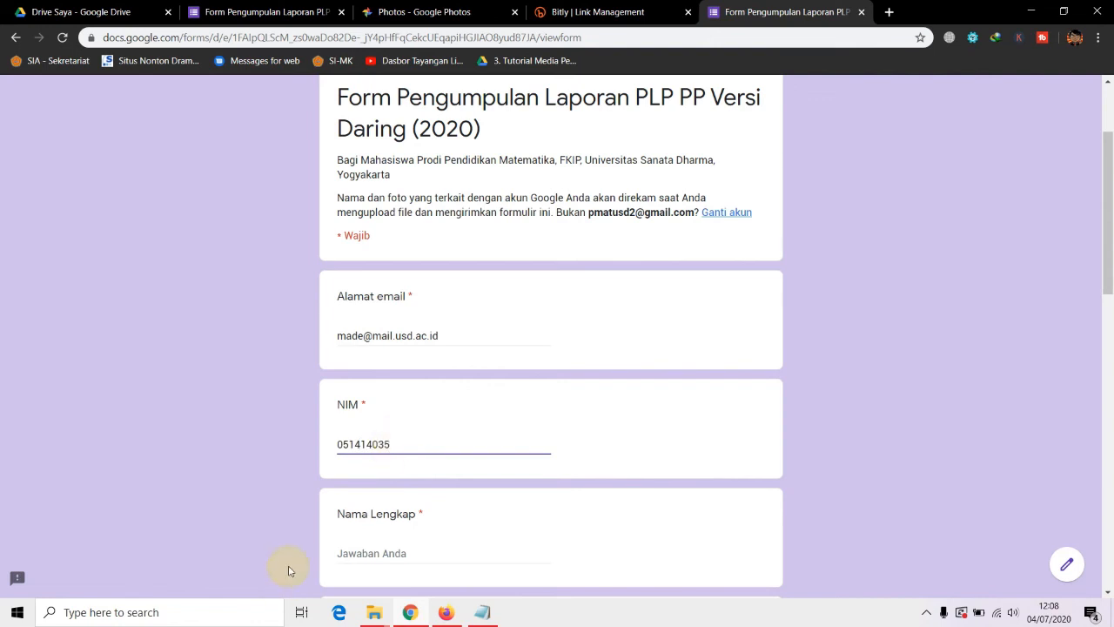
Type the respondent's full name in Nama Lengkap, adding periods after the initials
scroll(295, 522, down, 2)
click(384, 409)
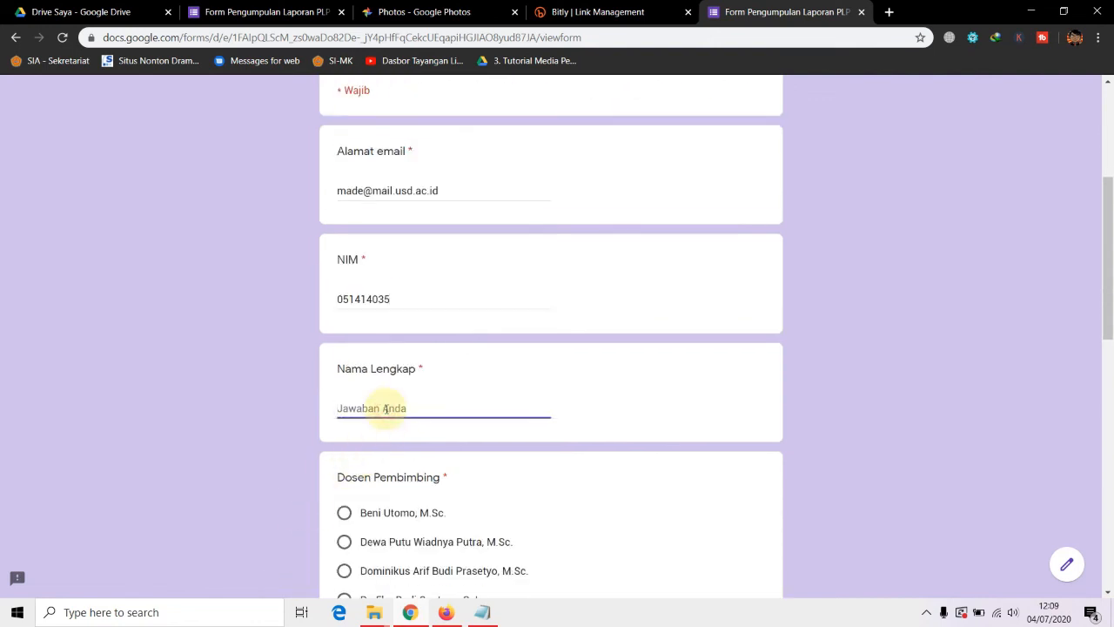
click(343, 406)
text(.)
click(350, 405)
text(.)
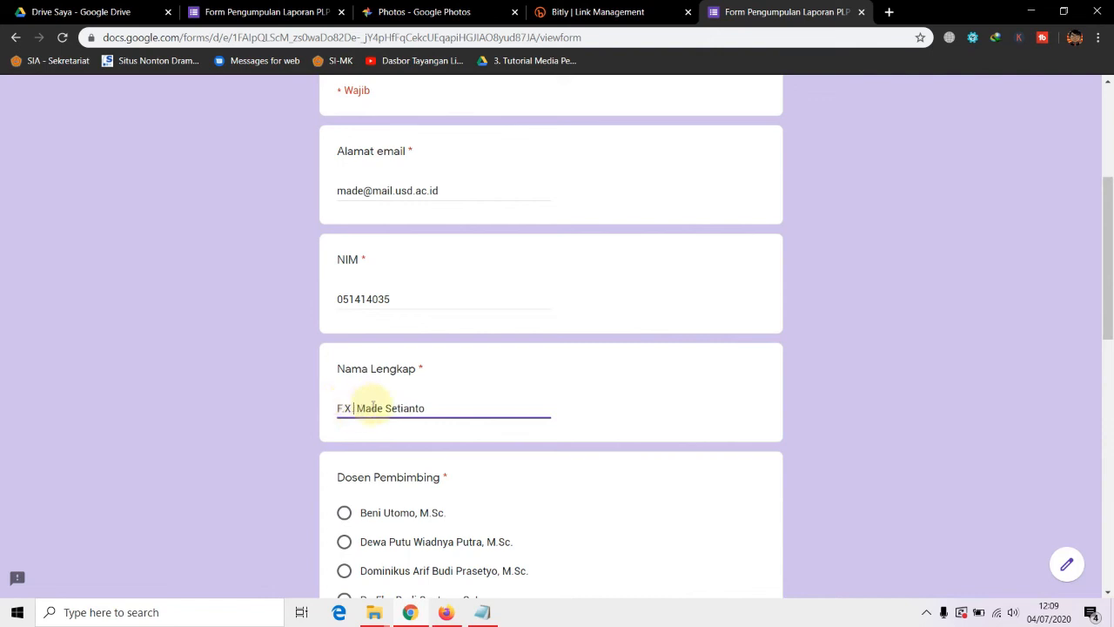
Choose the fifth Dosen Pembimbing option and enter SMKN 2 Depok, Sleman as Sekolah Lokasi PLP
scroll(409, 446, down, 2)
scroll(461, 351, down, 2)
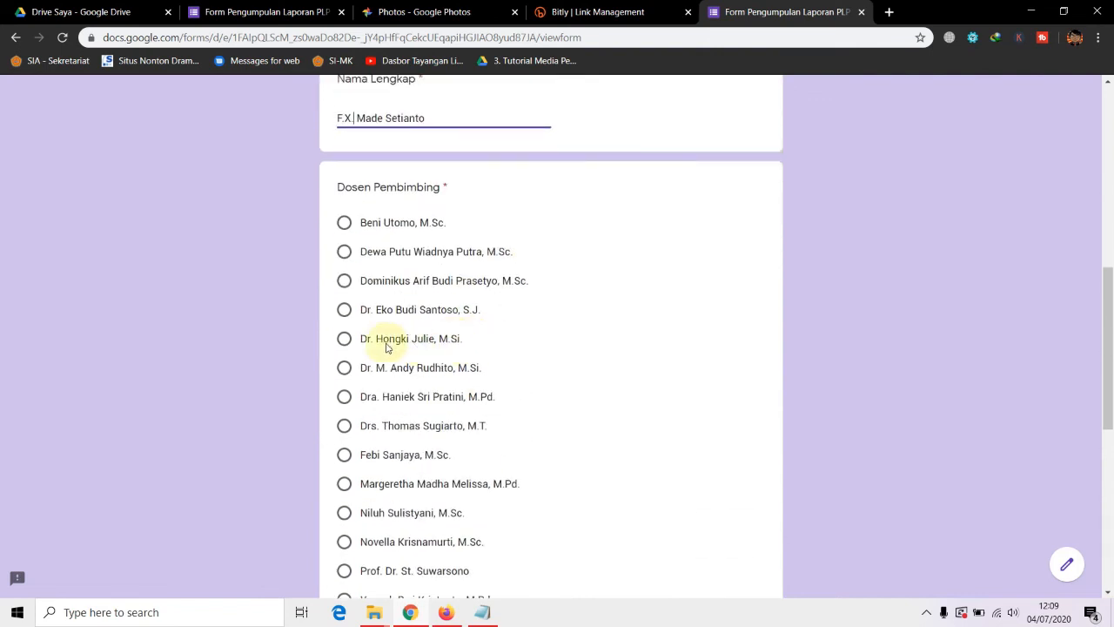
click(388, 346)
scroll(496, 366, up, 1)
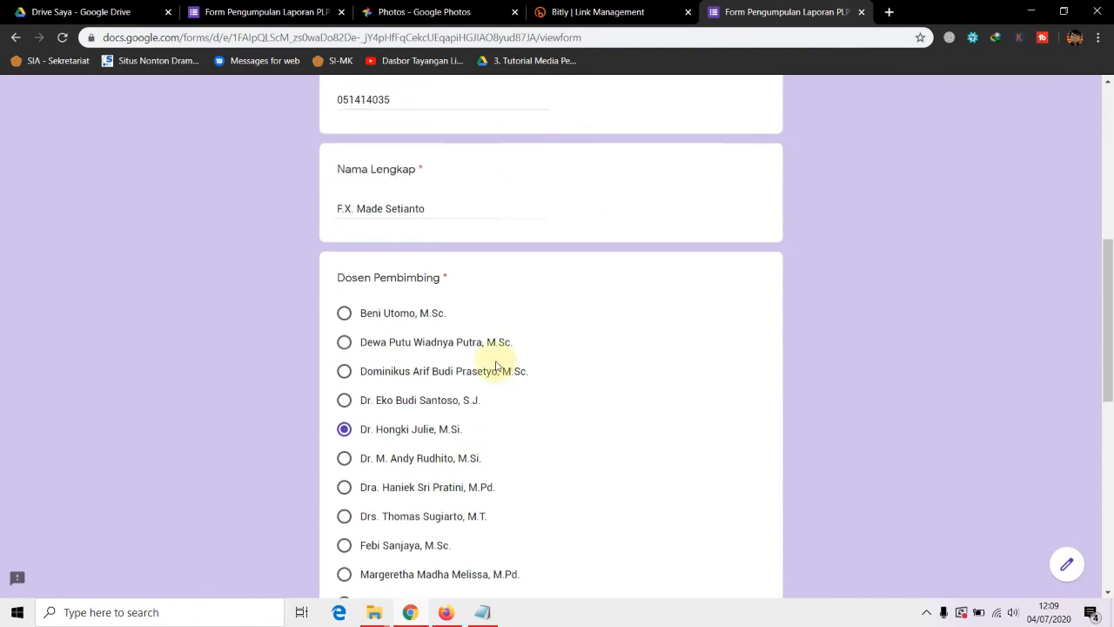
scroll(501, 368, down, 5)
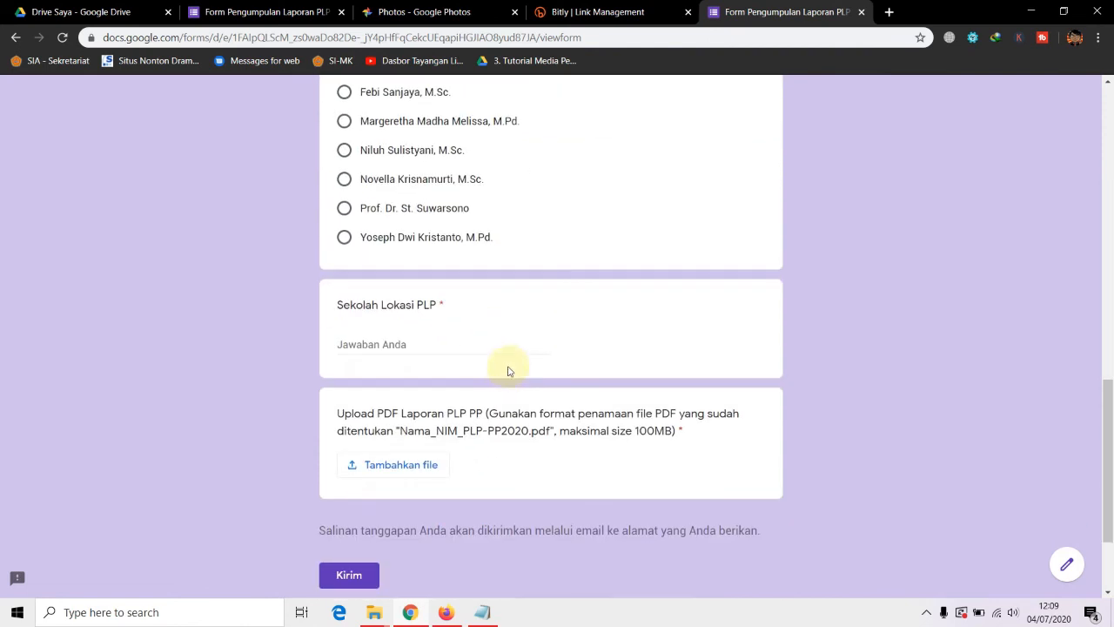
click(429, 342)
text(SMKN 2 Depok, Sleman)
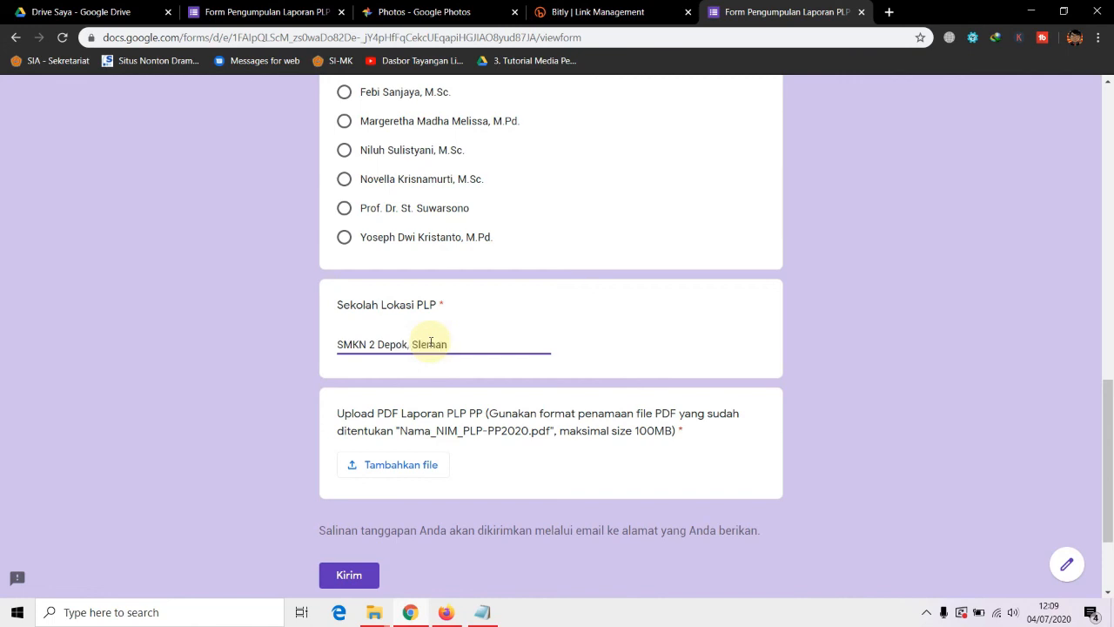
Drag Pembekalan PLP_contoh PDF.pdf from the Pembekalan PLP 2020 folder into the upload dialog and upload it
click(409, 465)
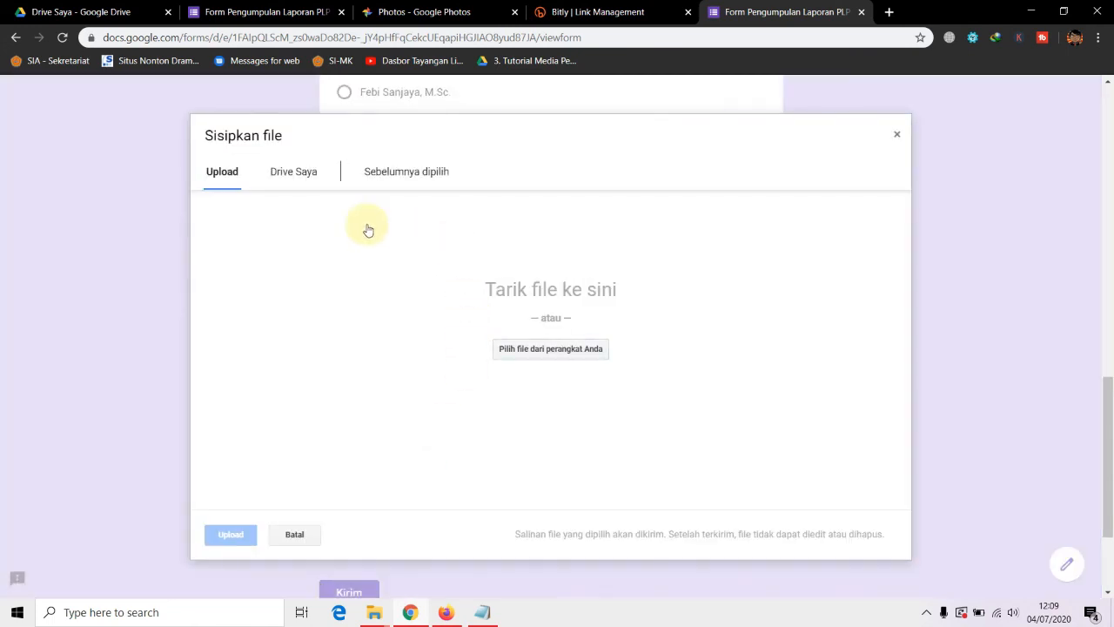
click(374, 614)
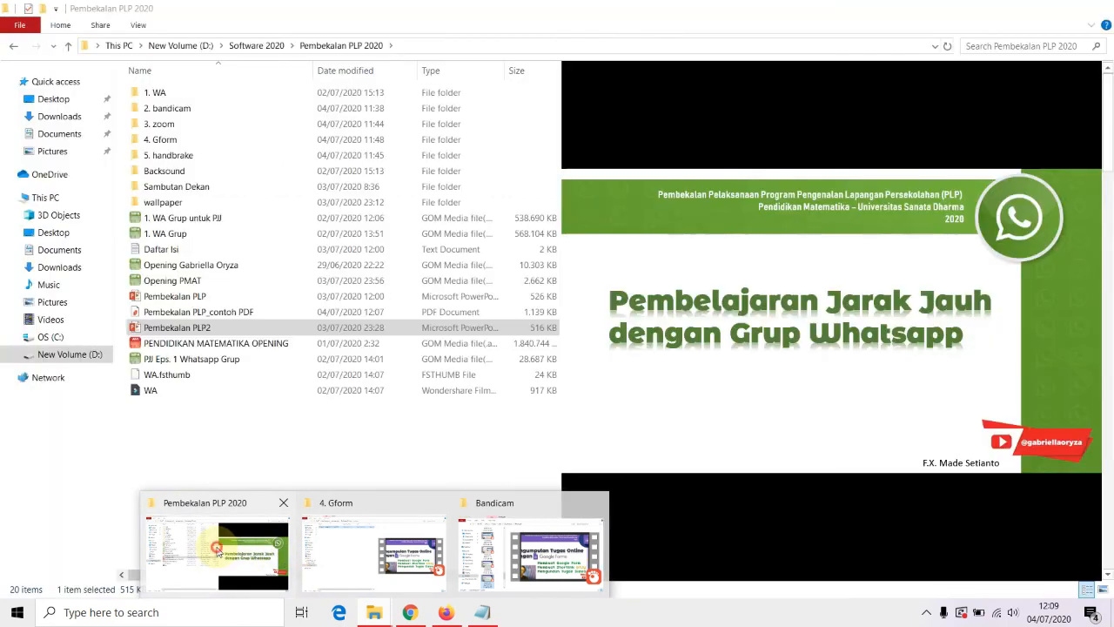
click(217, 550)
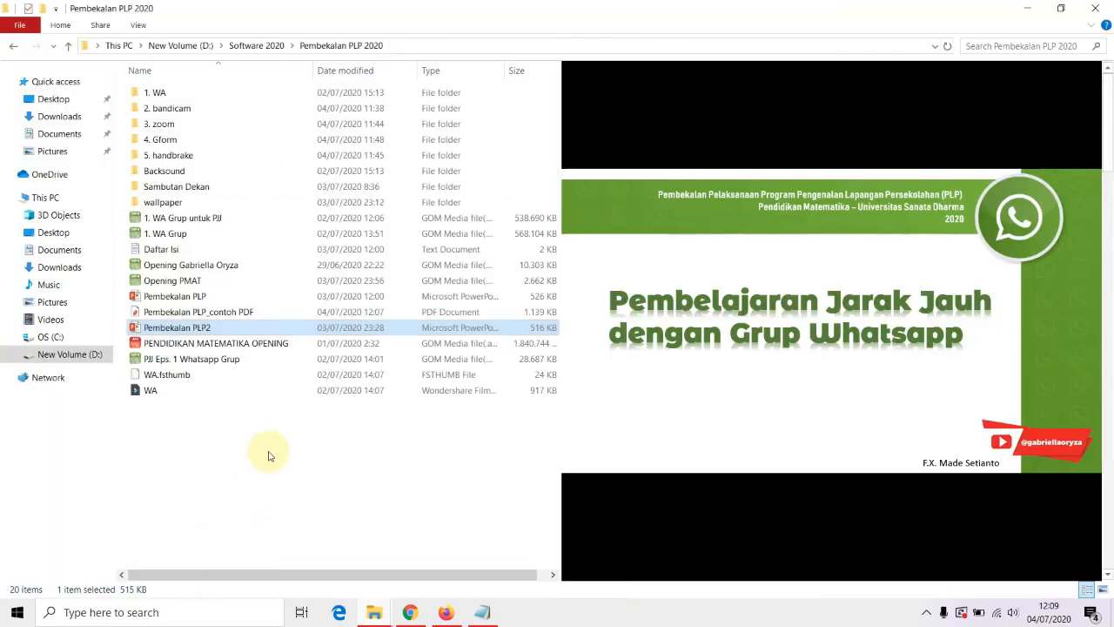
click(268, 461)
click(221, 312)
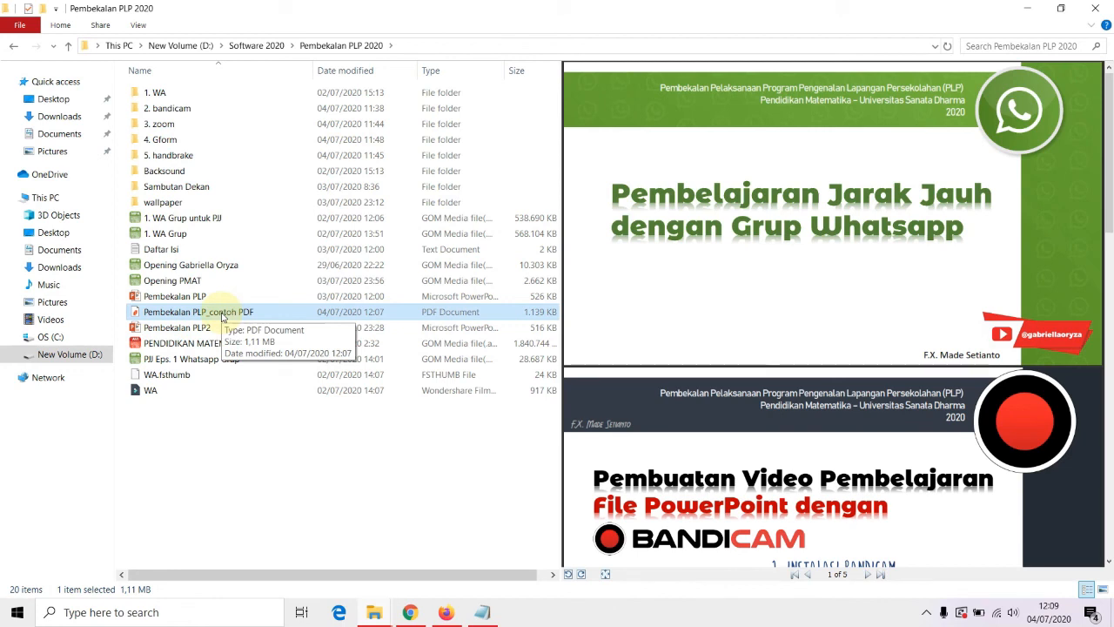
drag(379, 455, 401, 381)
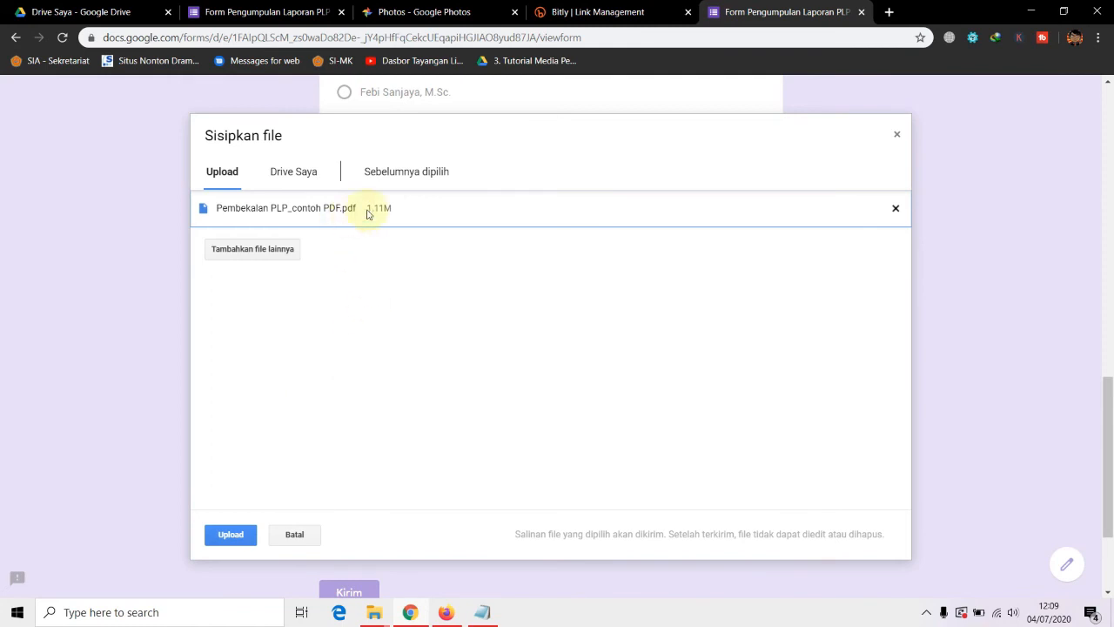
click(232, 536)
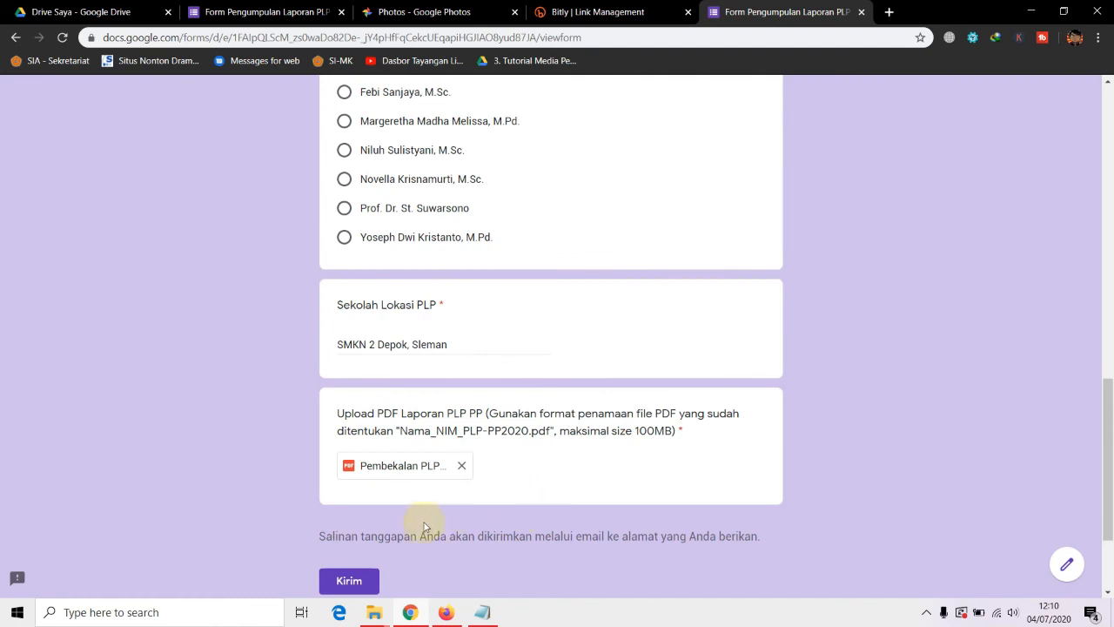
Submit the test response with Kirim and return to the form editor tab
scroll(459, 497, down, 3)
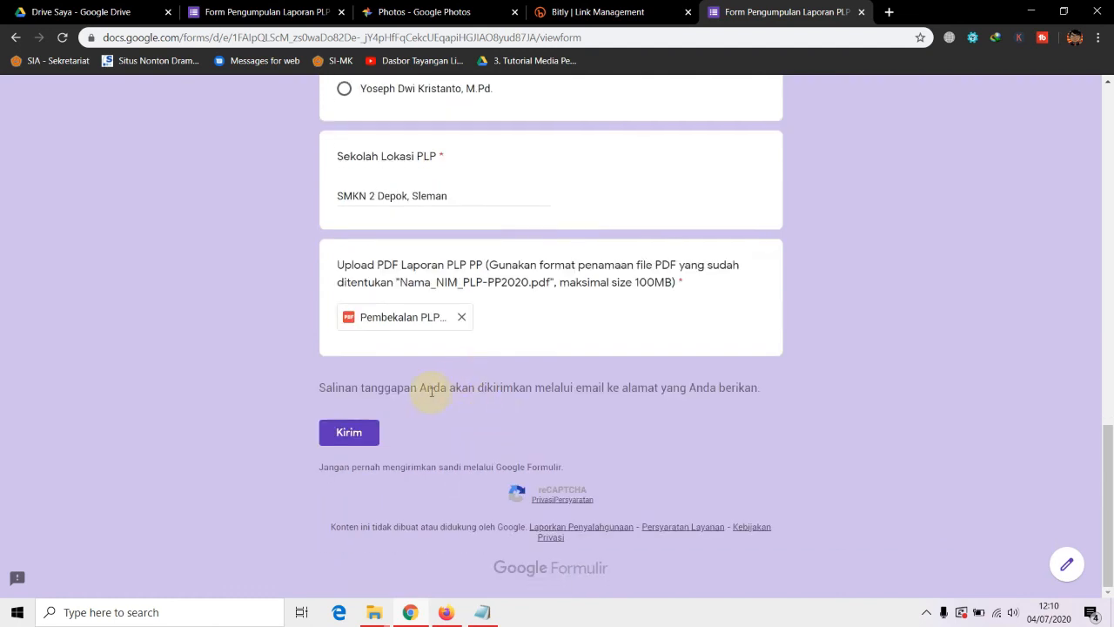
click(347, 434)
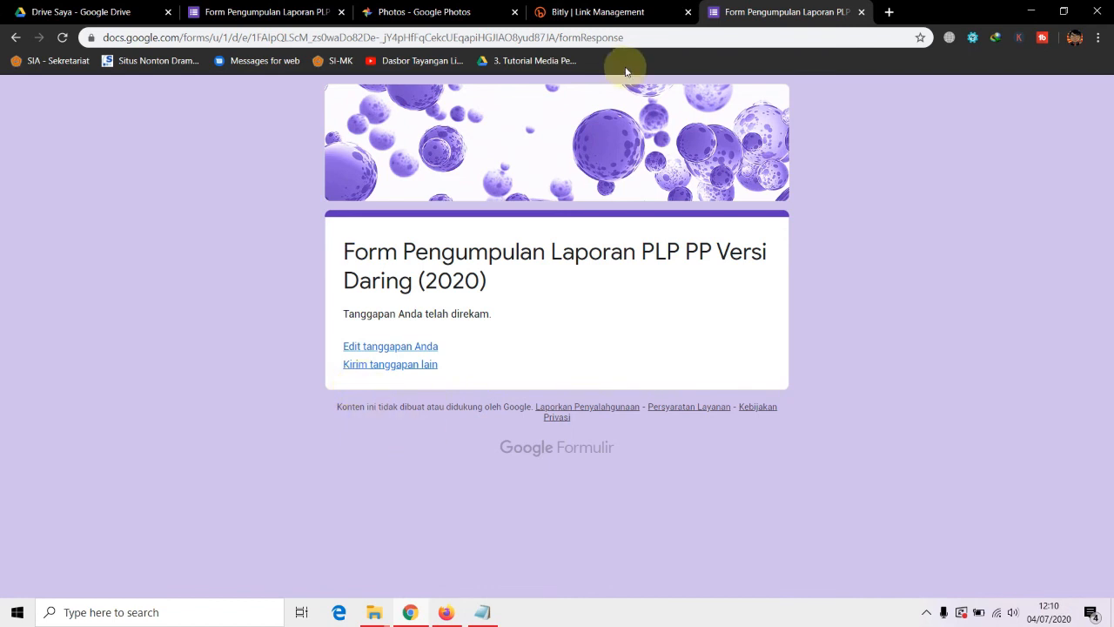
click(233, 12)
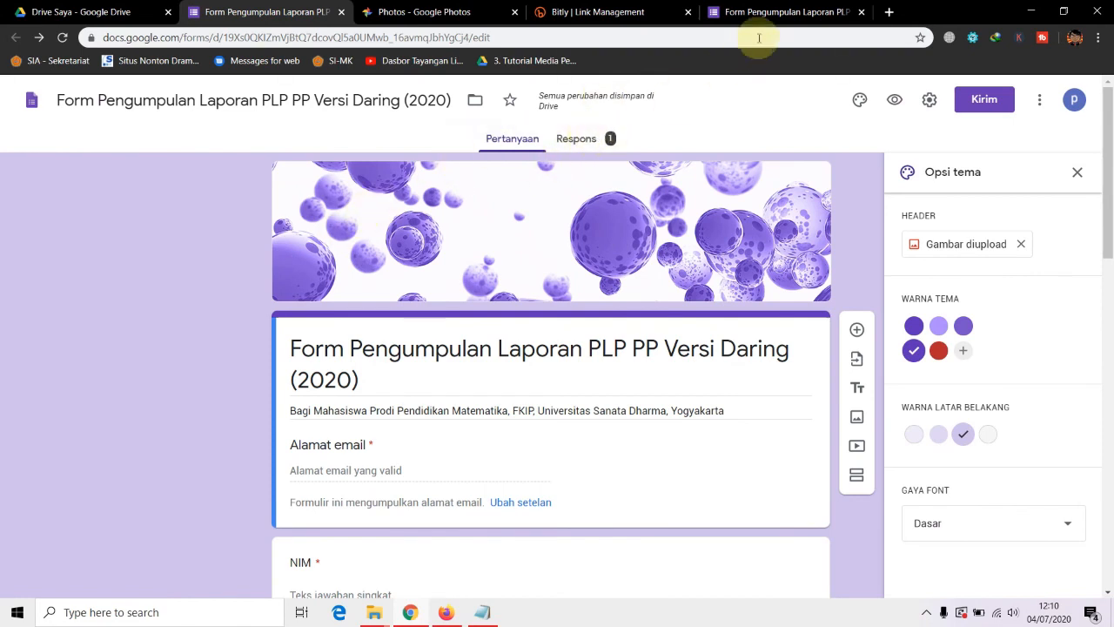
Open Respons, review the 1-tanggapan summary, and begin linking responses to Sheets
click(578, 141)
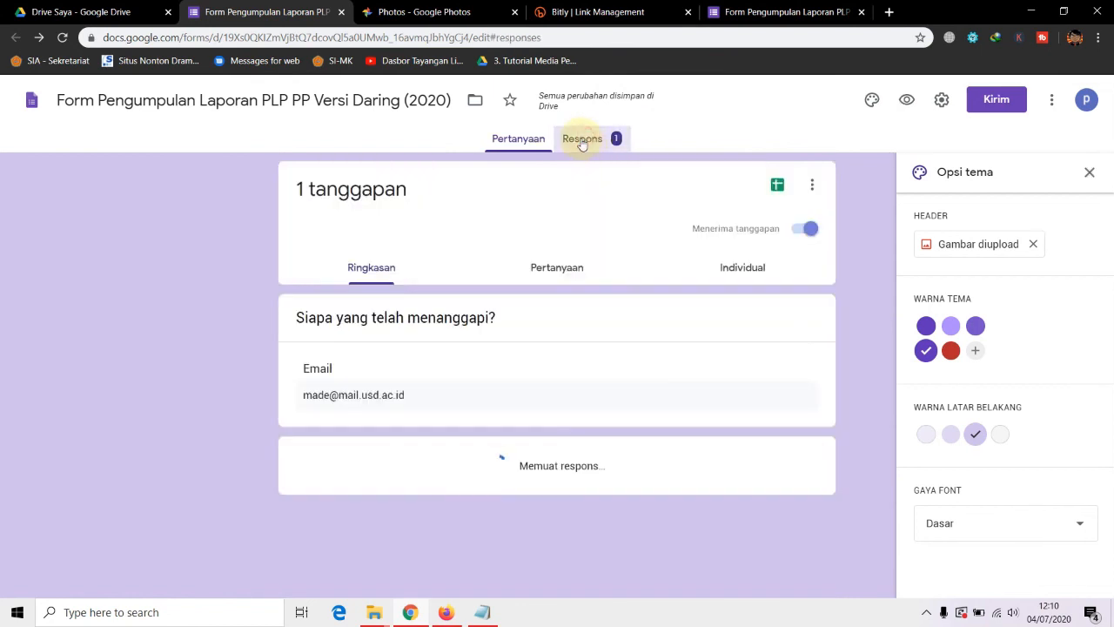
scroll(364, 411, down, 5)
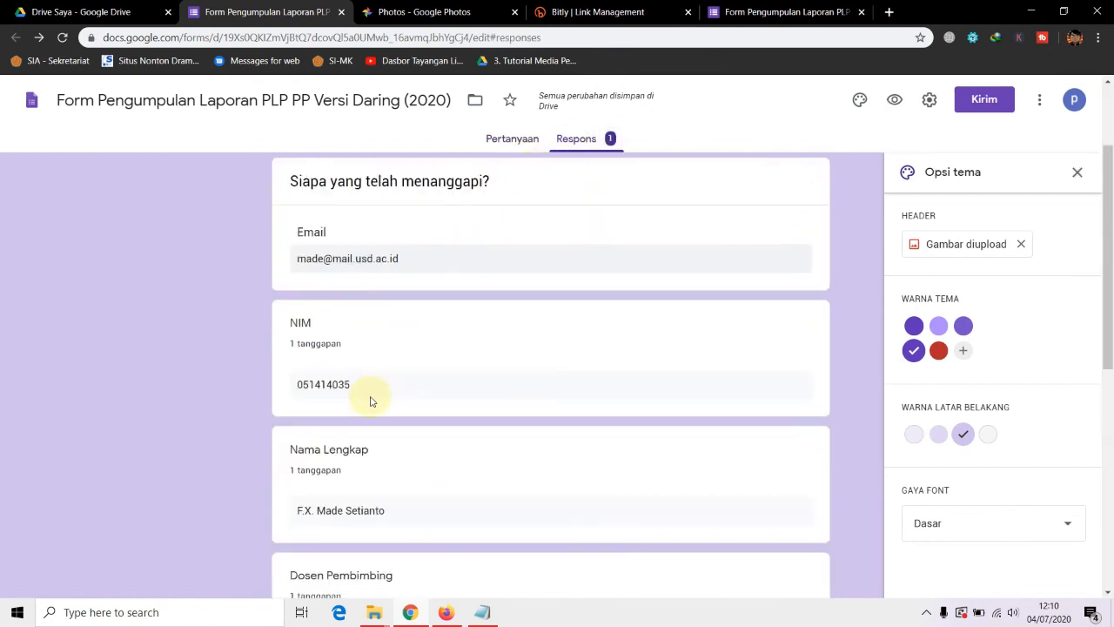
scroll(465, 392, down, 3)
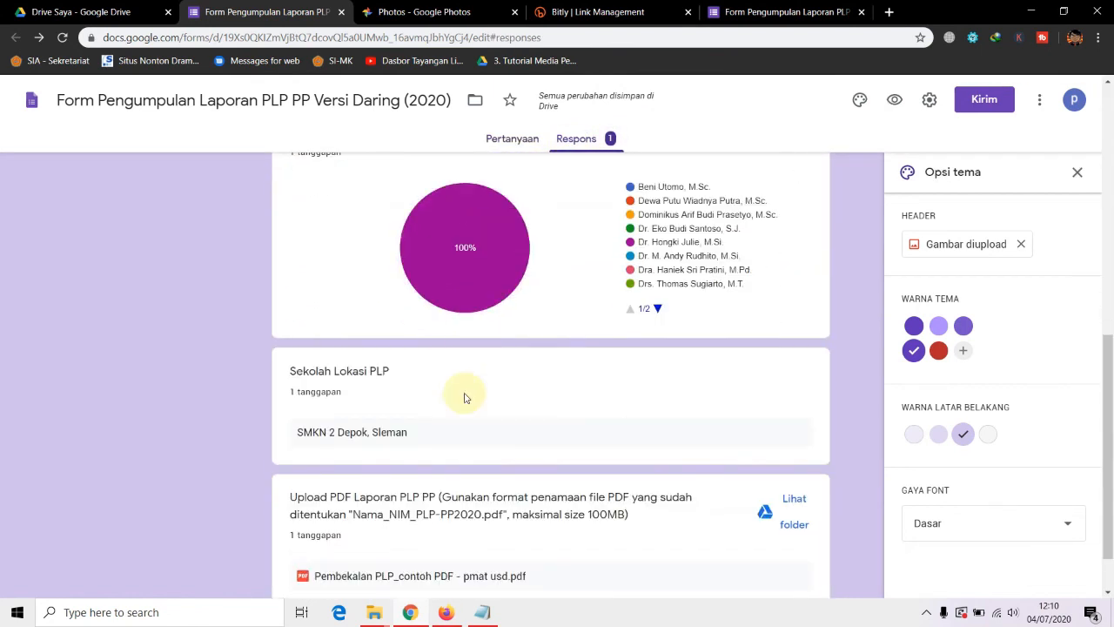
scroll(465, 401, up, 8)
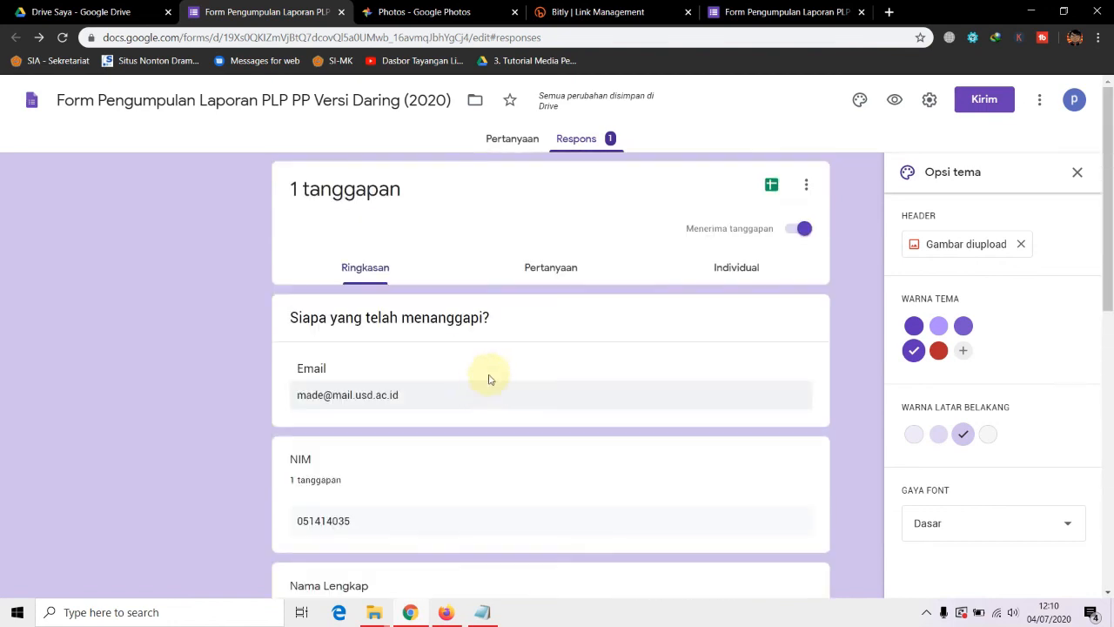
click(771, 186)
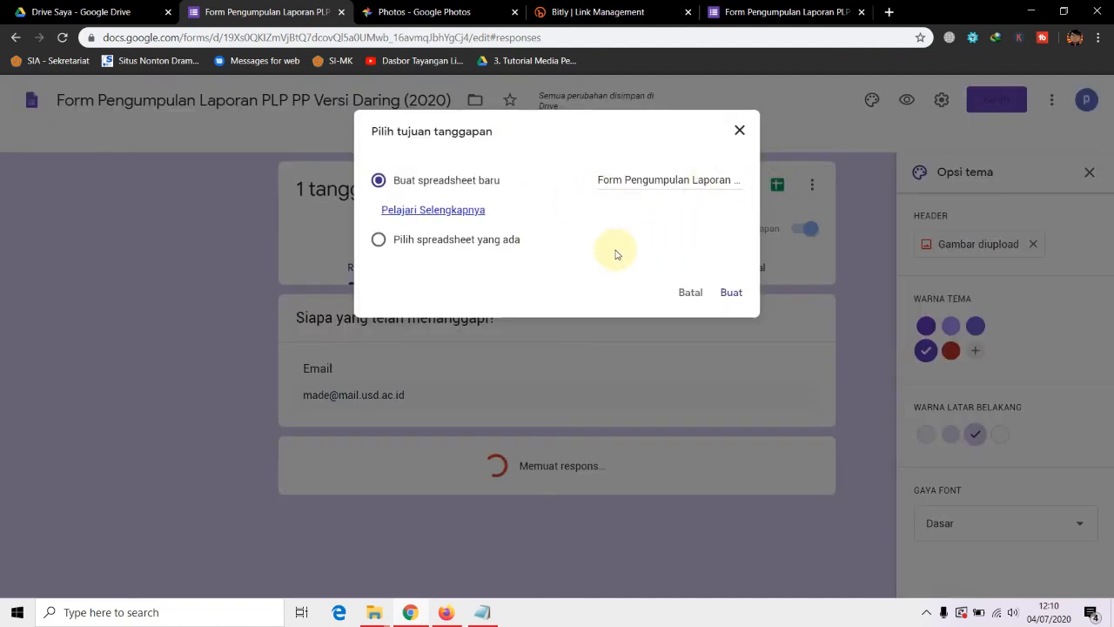
Create the new response spreadsheet, preview the PDF link in cell G2, and return to Drive
click(732, 293)
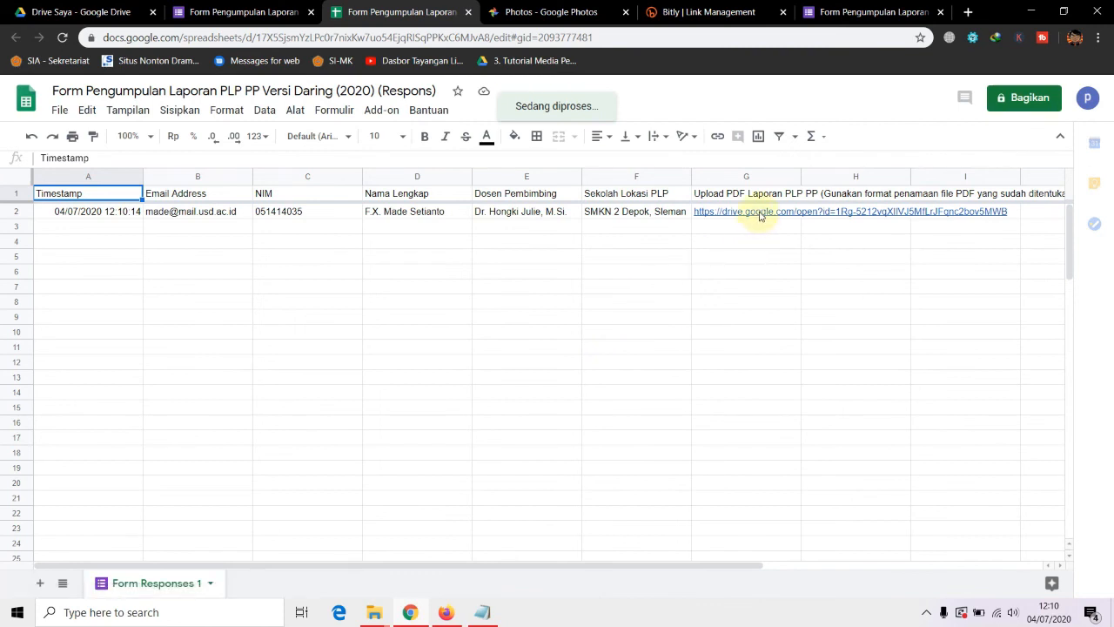
mouse_move(760, 216)
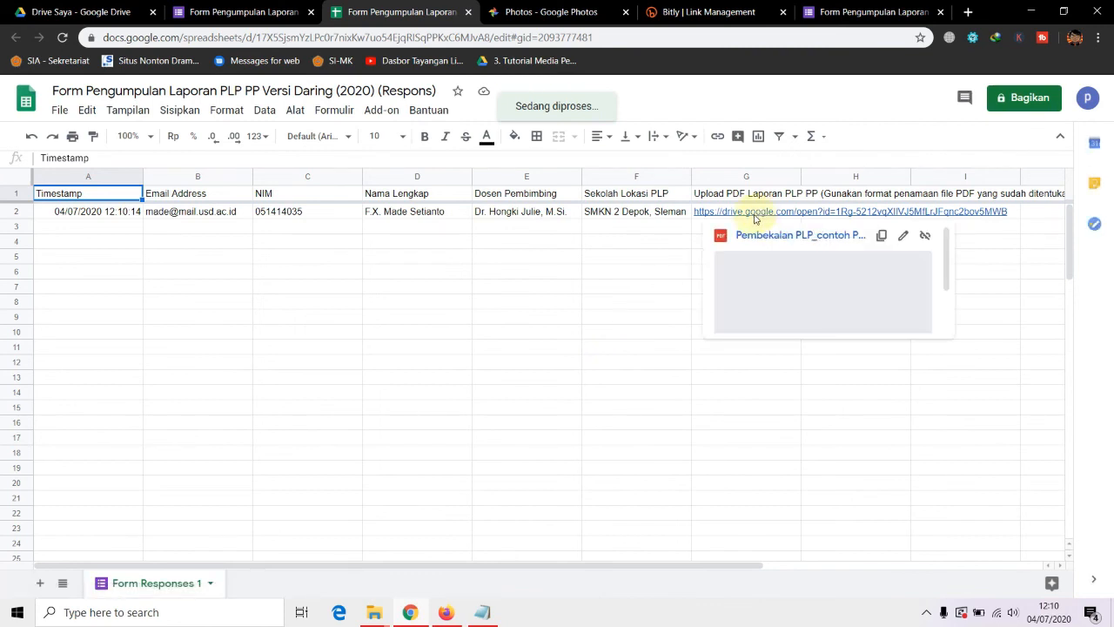
click(98, 13)
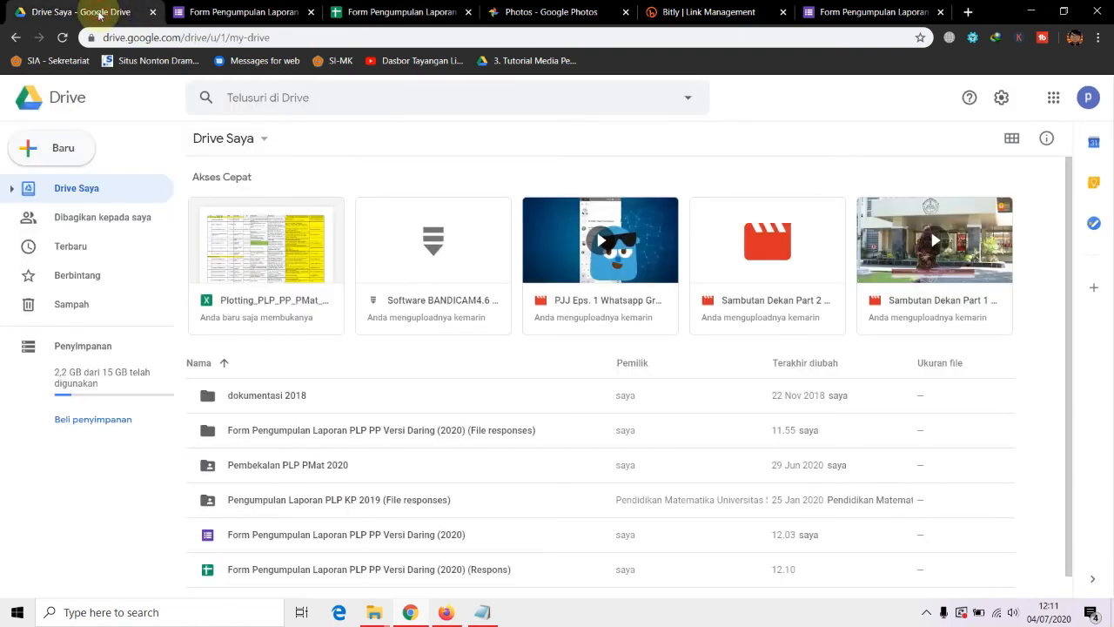
Open the File responses folder, then Upload PDF Laporan, and inspect the submitted PDF's actions
scroll(360, 409, down, 1)
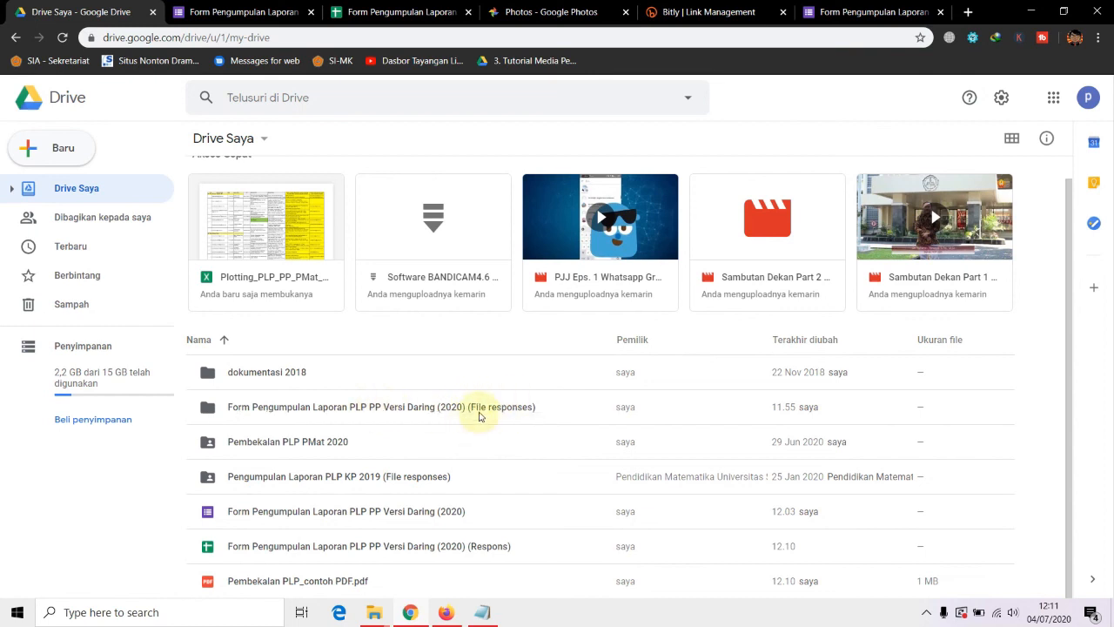
double_click(391, 409)
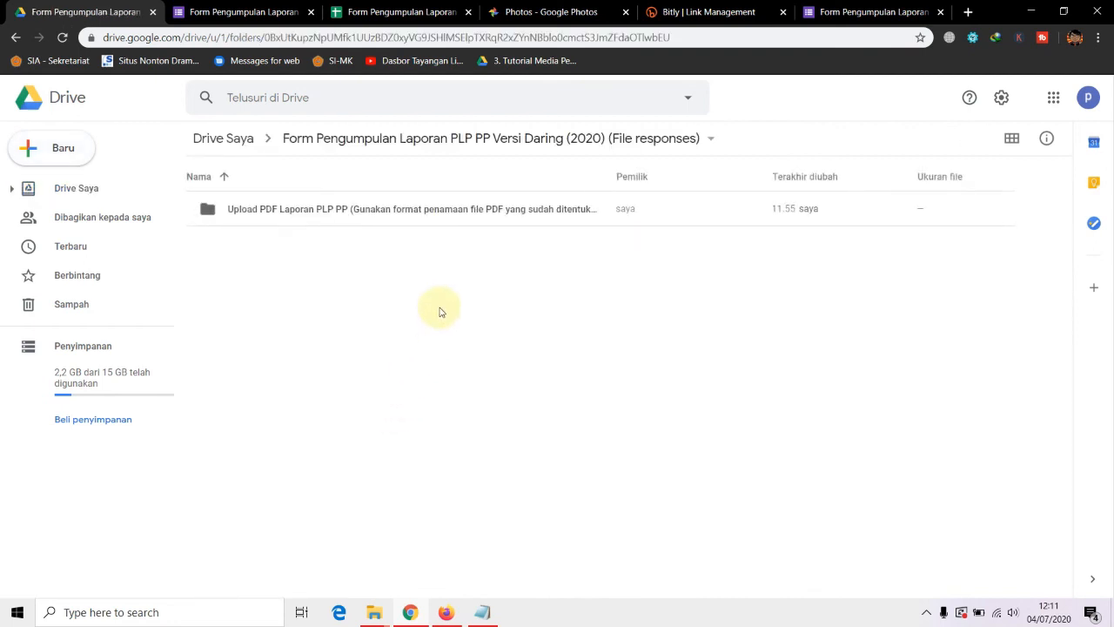
double_click(432, 210)
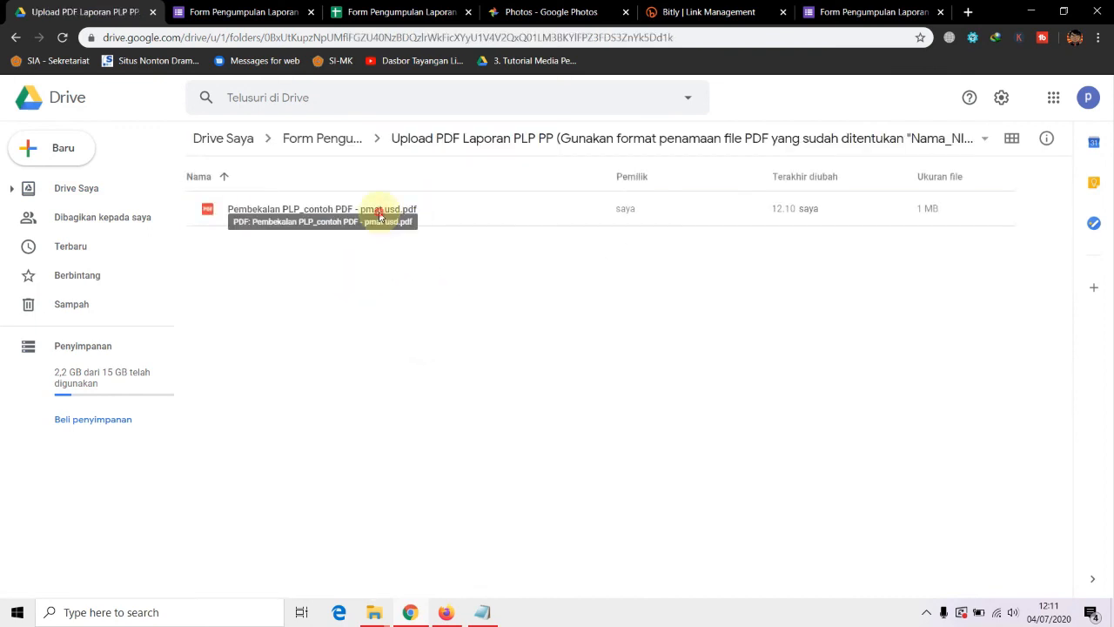
click(367, 220)
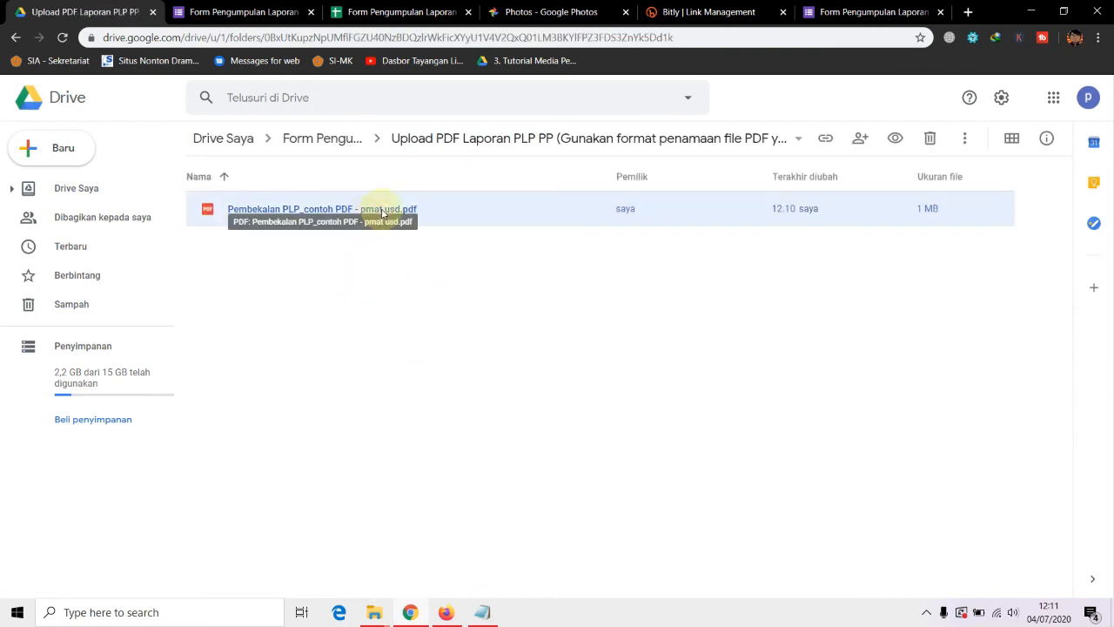
right_click(384, 212)
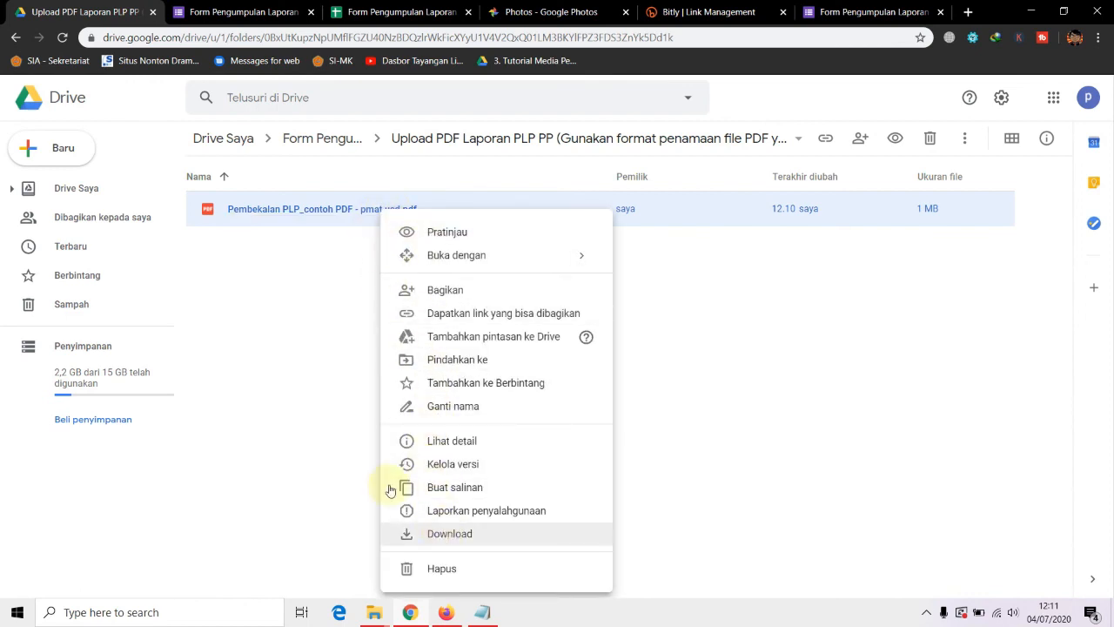
click(334, 411)
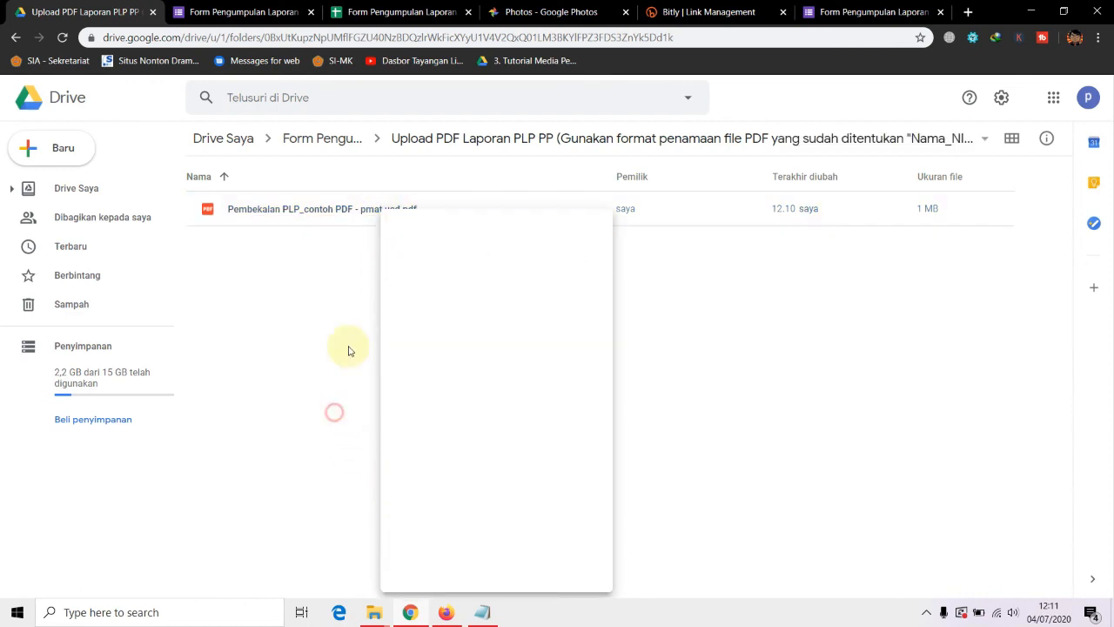
Return to File responses, check the Upload PDF Laporan folder's actions, and reopen it
click(331, 139)
click(317, 215)
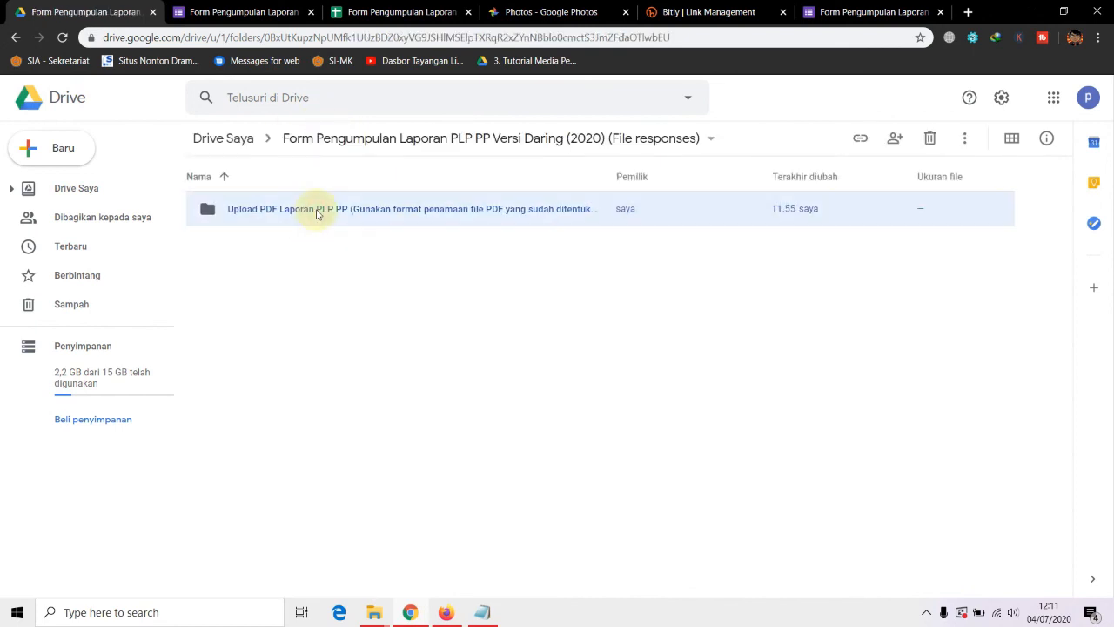
right_click(318, 215)
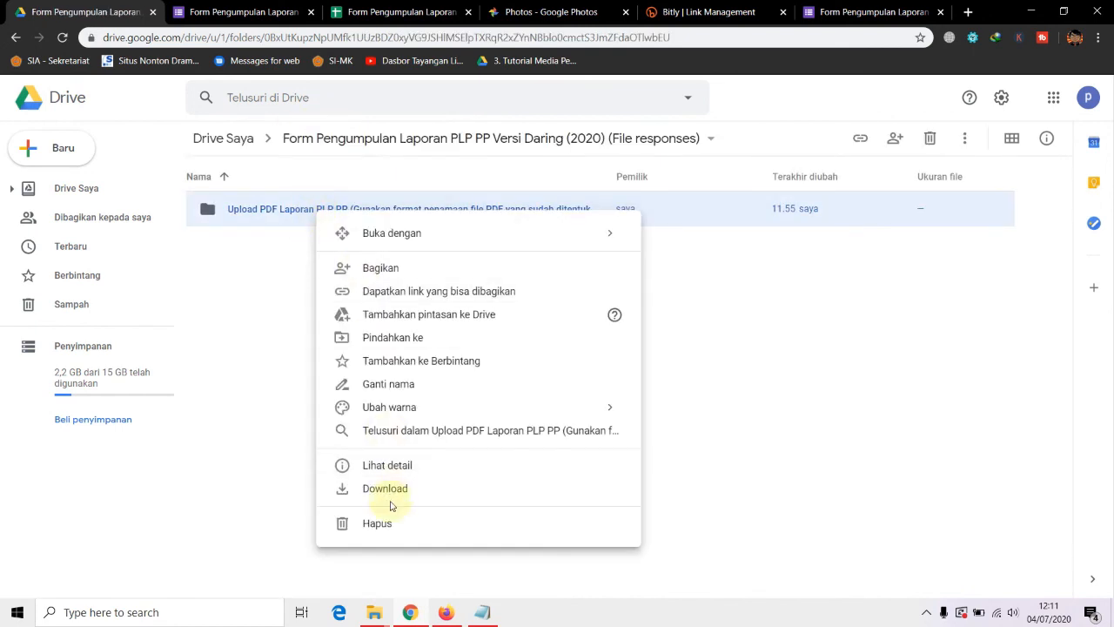
click(266, 316)
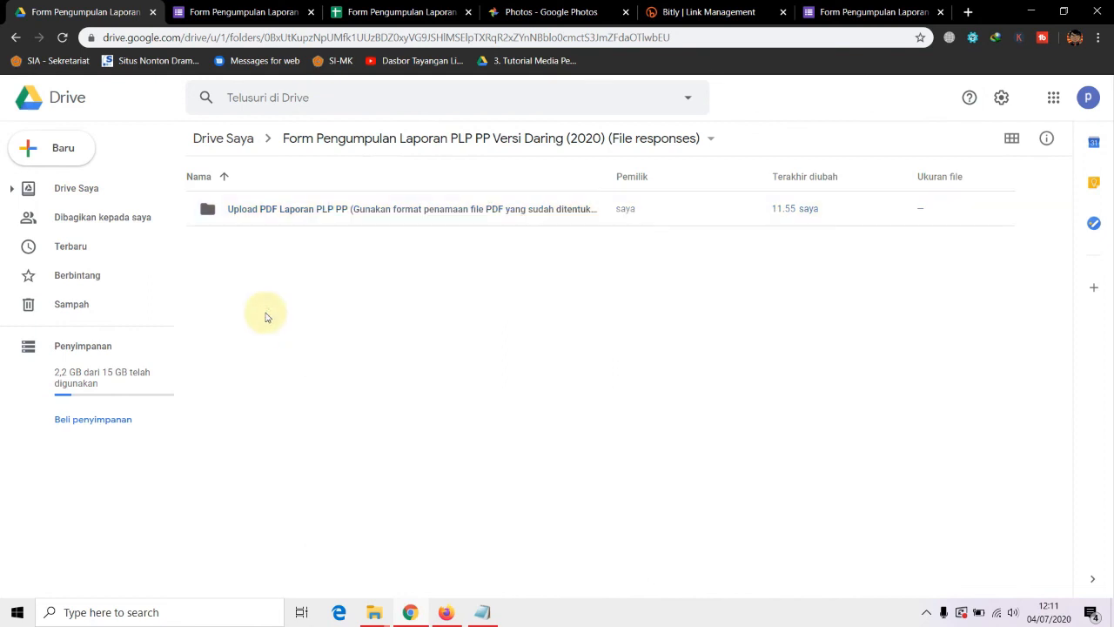
double_click(353, 215)
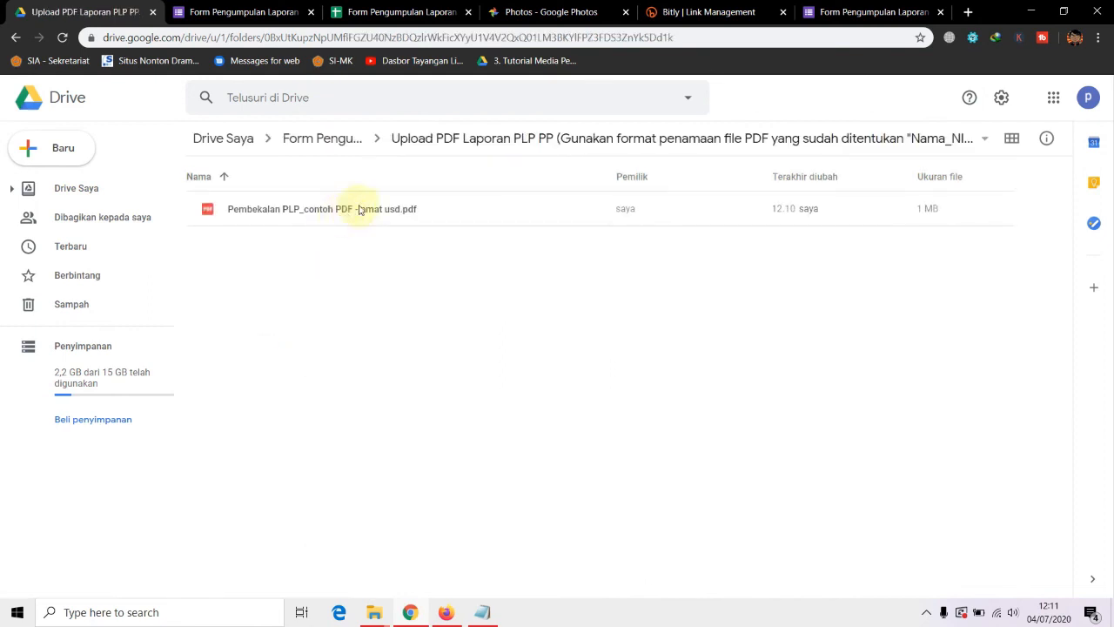